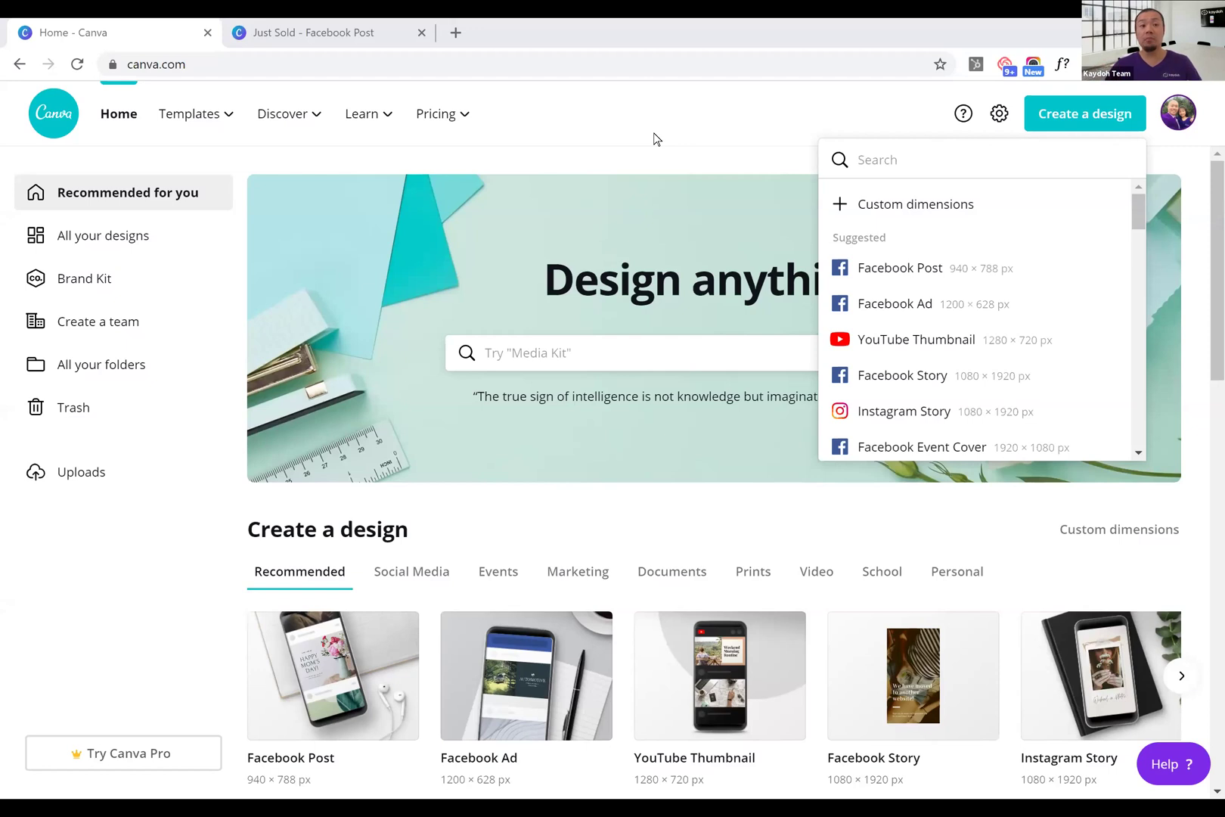
# Bring up Canva's design size list, which includes Facebook Post at 940 × 788 px
pyautogui.click(654, 138)
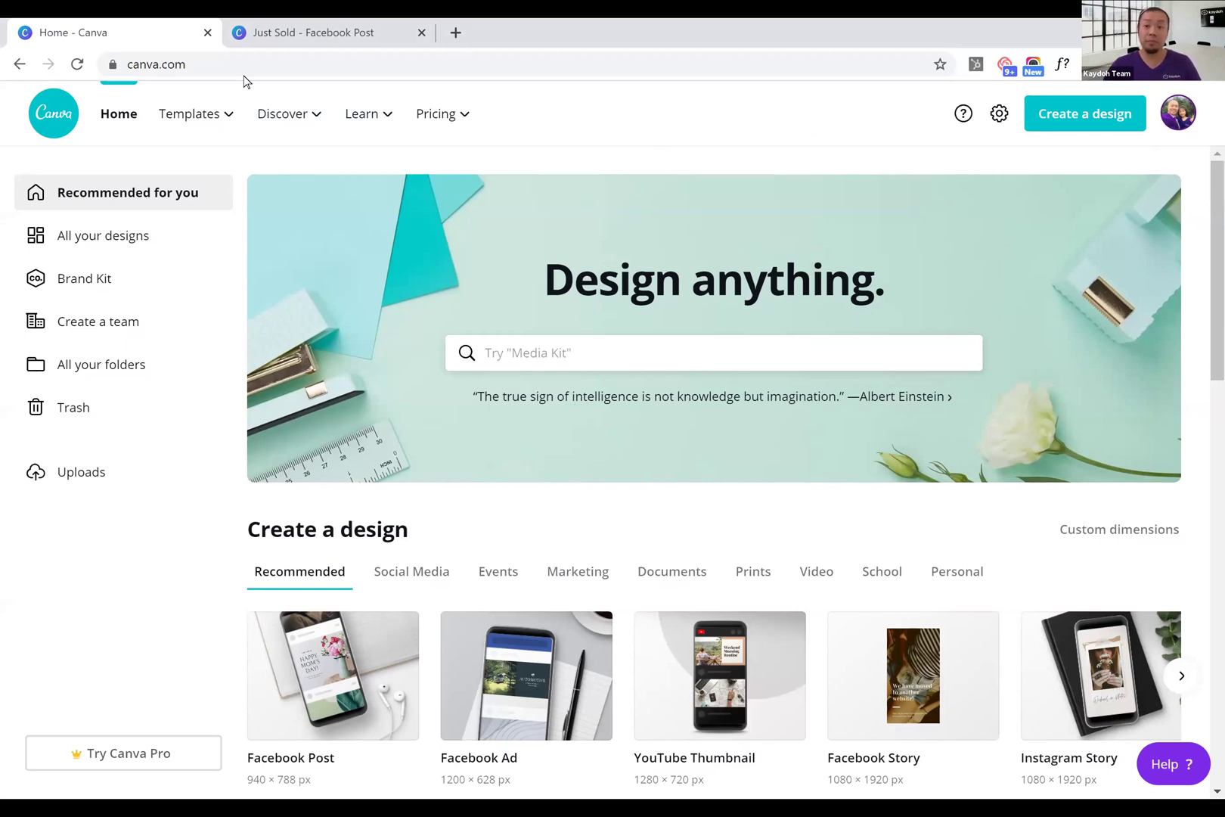
pyautogui.click(1067, 109)
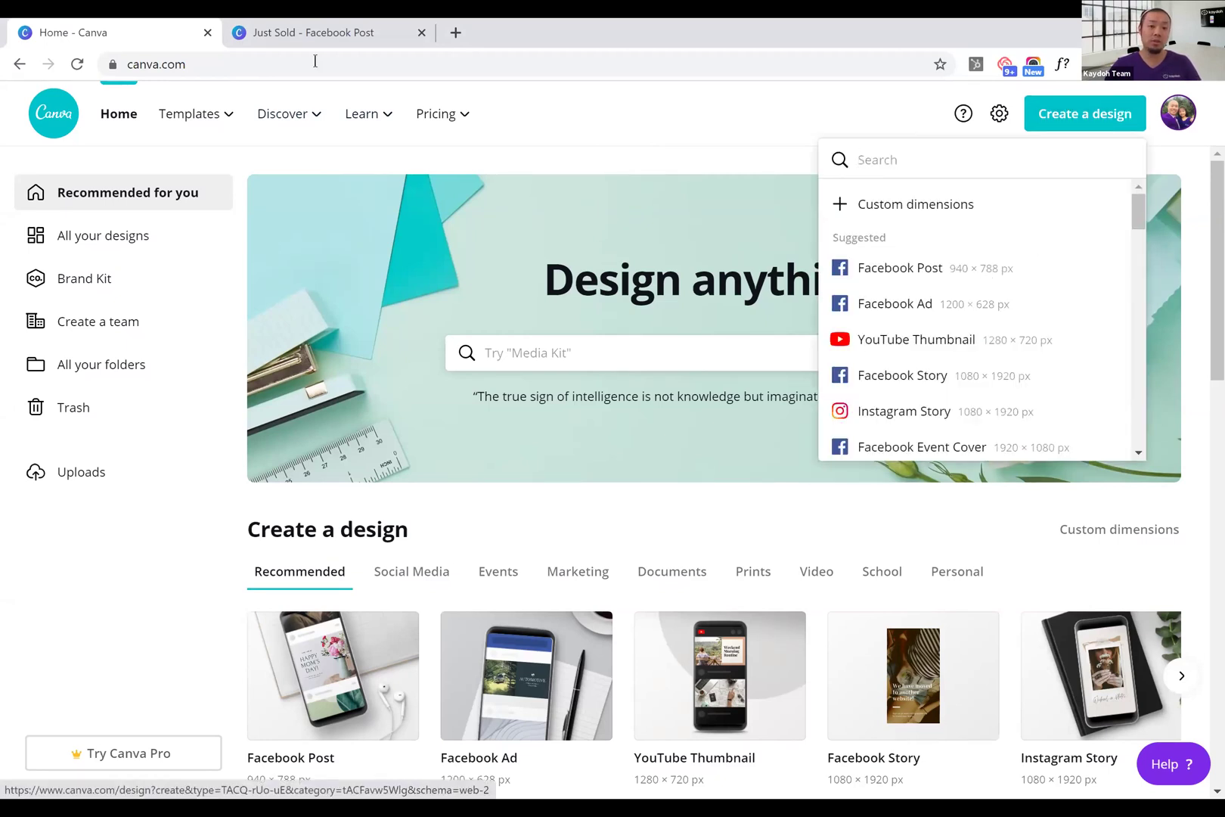
# Switch to the Just Sold Facebook Post design and add the uploaded pool photo
pyautogui.click(304, 34)
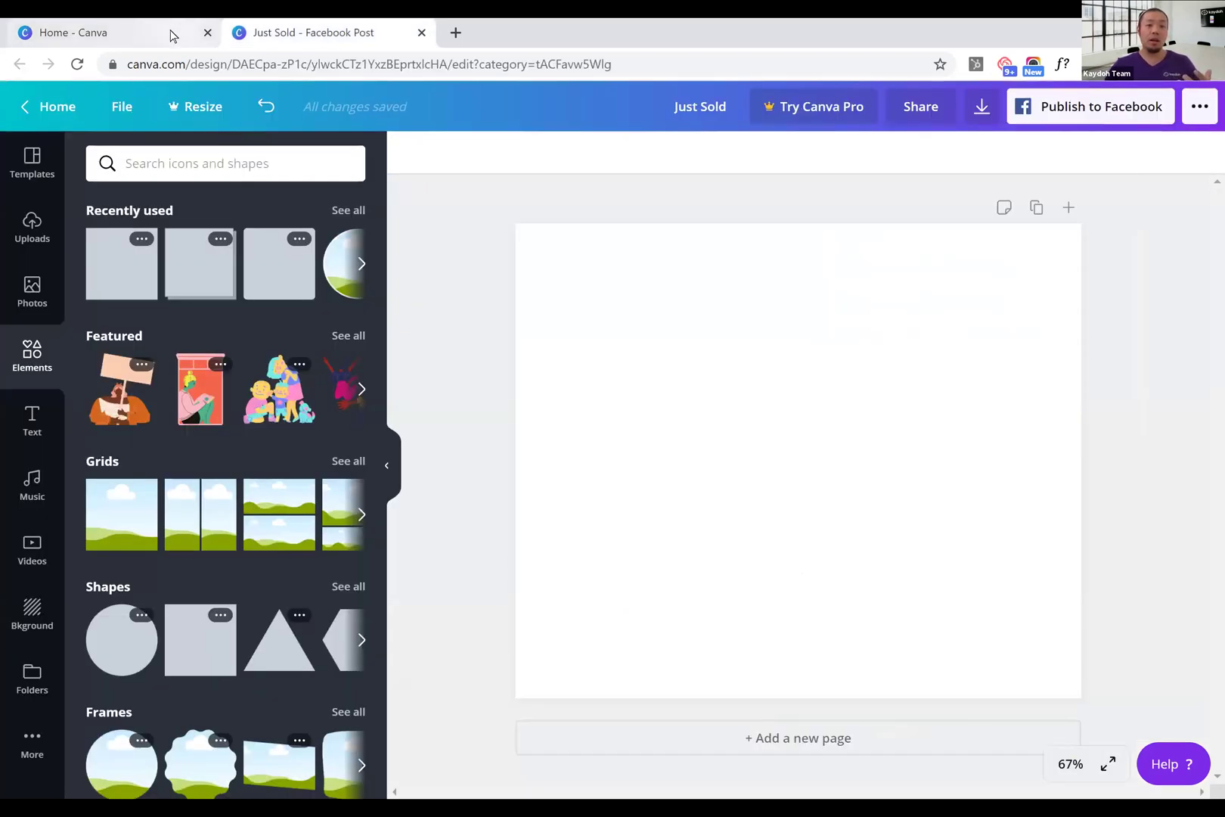
pyautogui.click(34, 229)
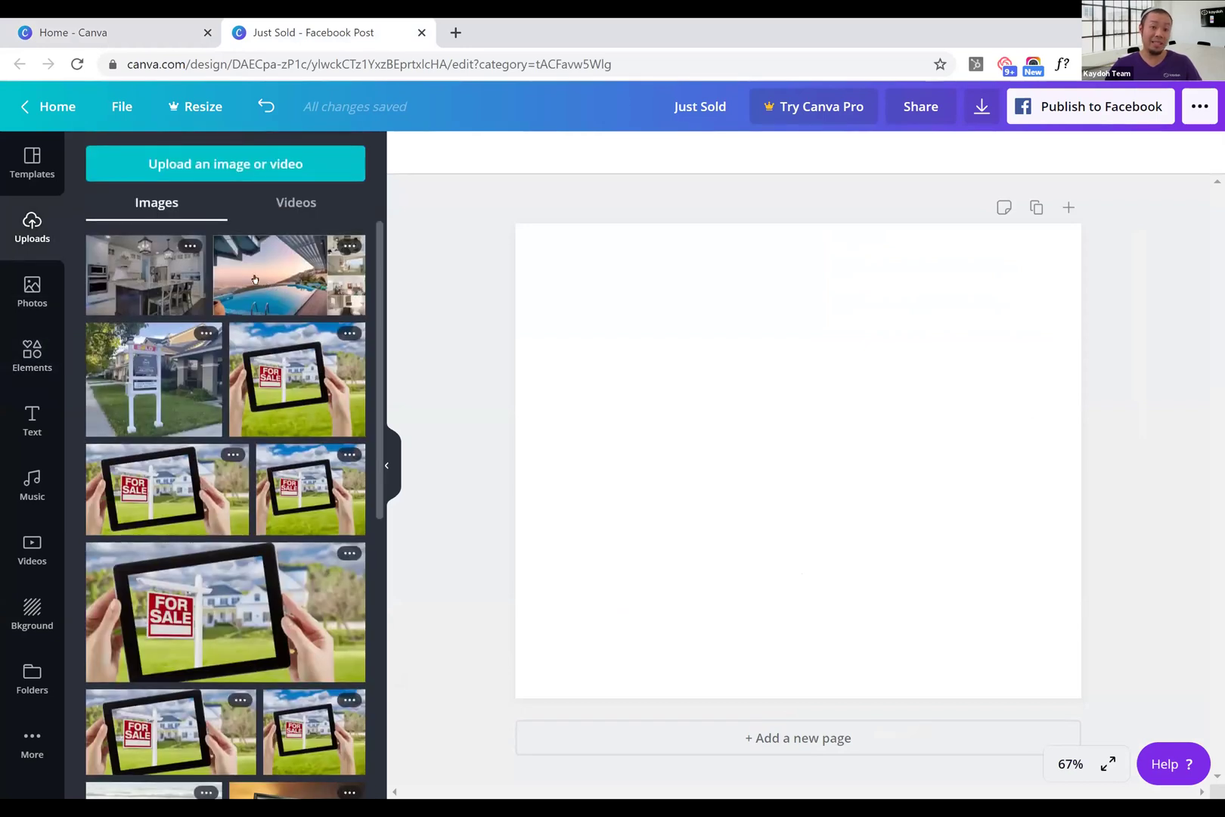
pyautogui.click(255, 279)
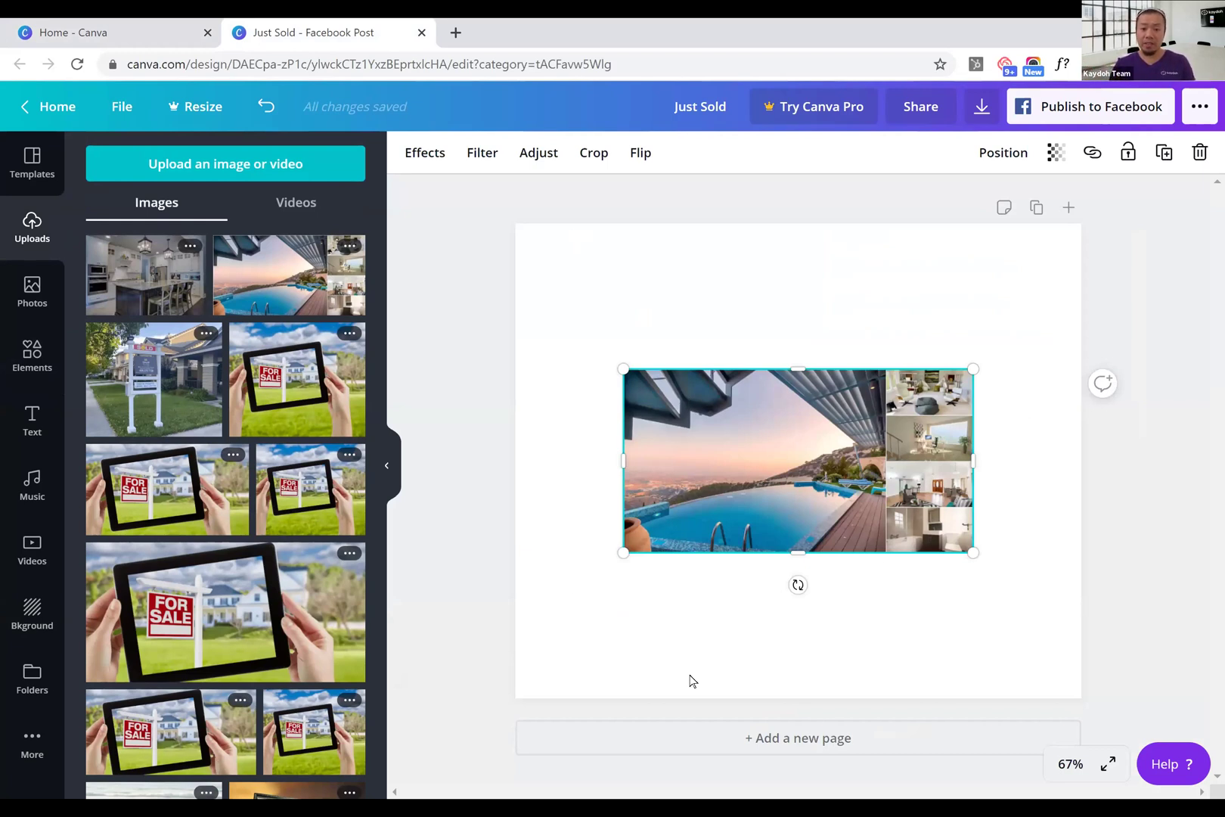
pyautogui.click(899, 656)
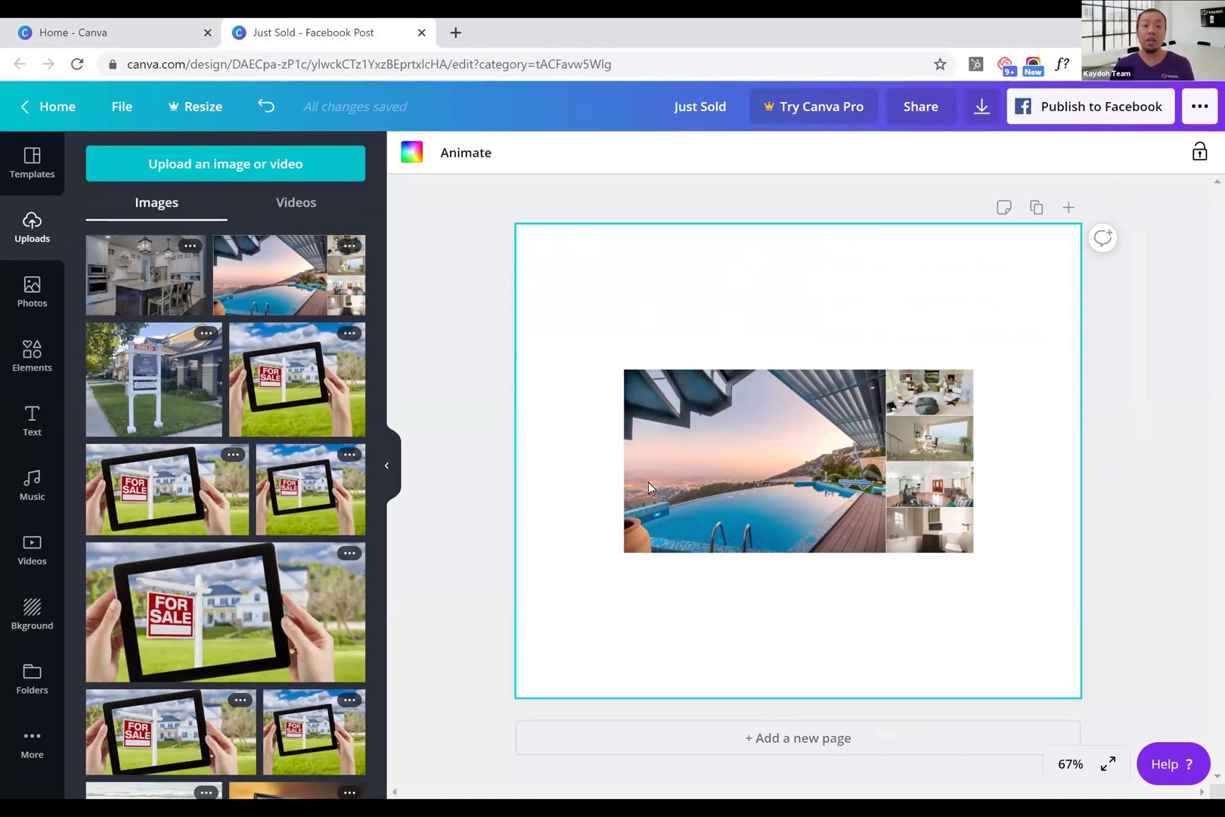
# Position the pool photo and crop the interior thumbnails off its right side
pyautogui.moveTo(657, 461); pyautogui.dragTo(520, 356)
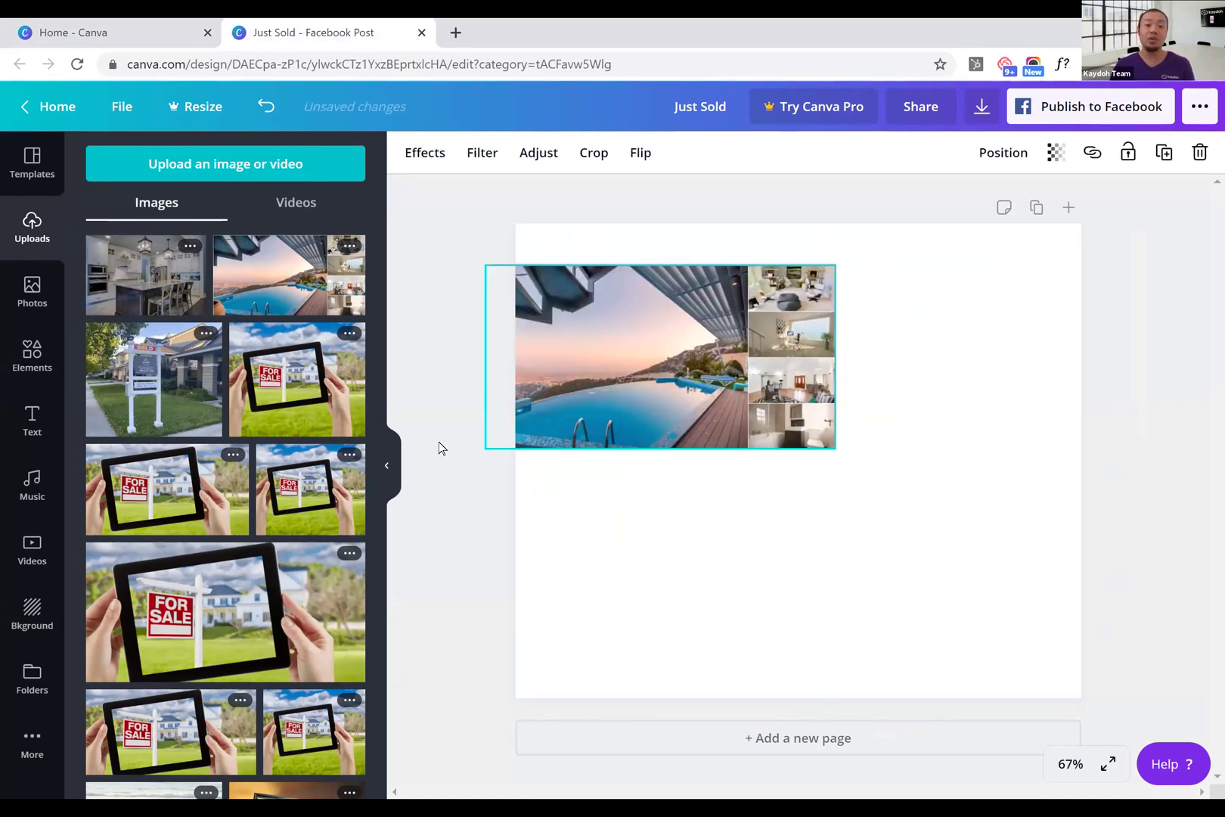
pyautogui.click(488, 274)
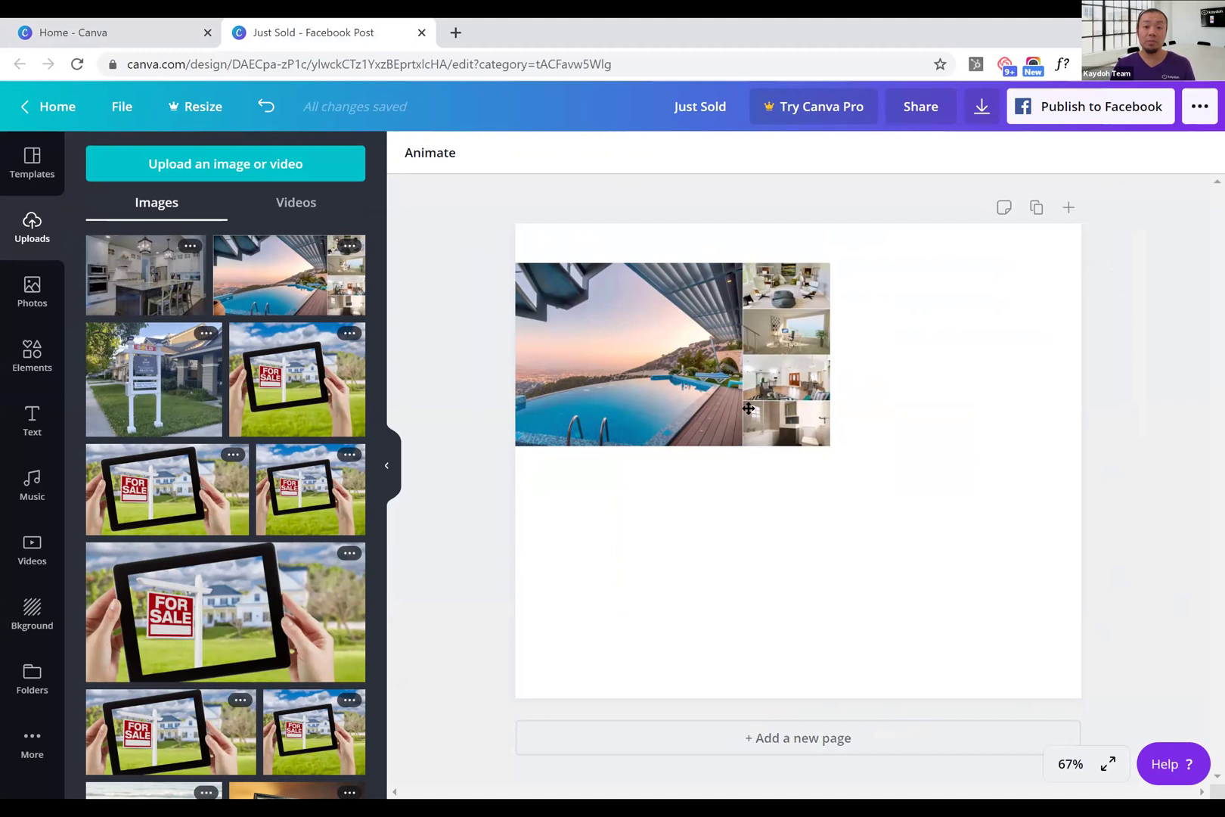
pyautogui.moveTo(751, 408); pyautogui.dragTo(775, 415)
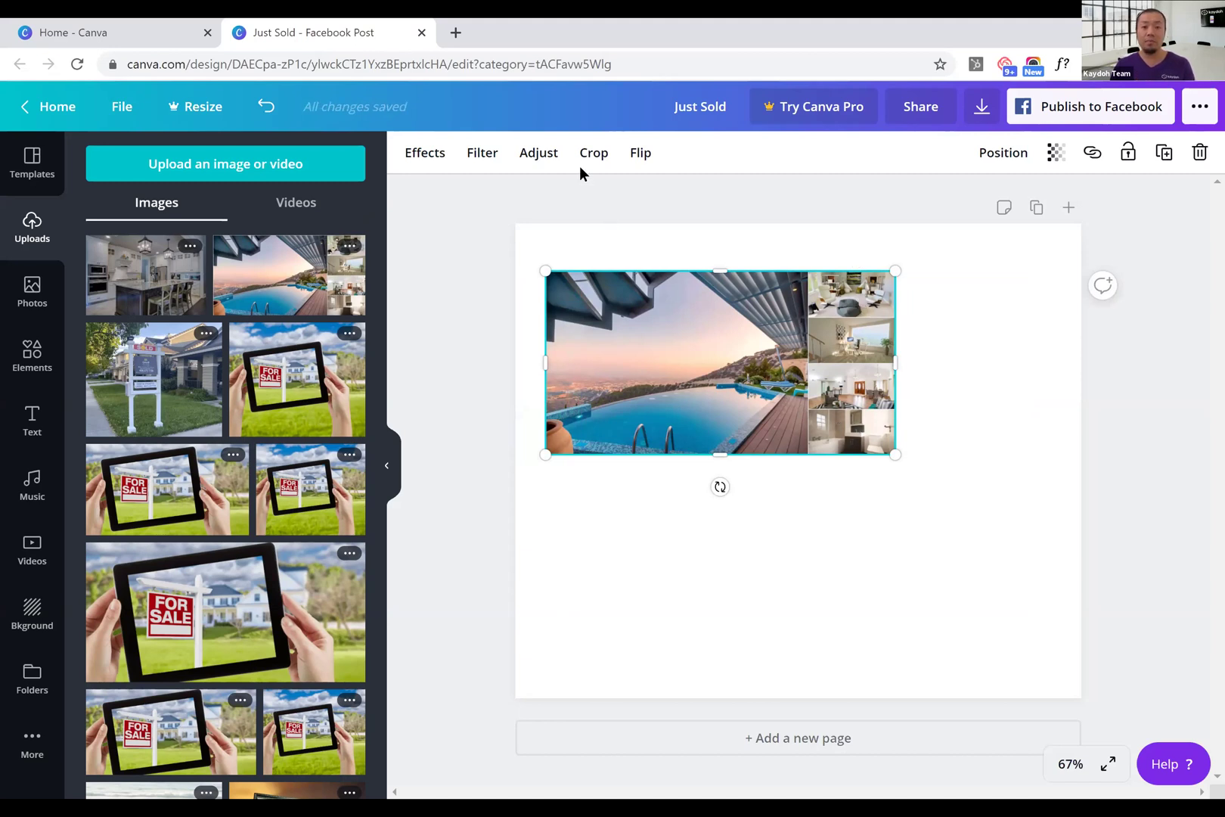
pyautogui.click(600, 153)
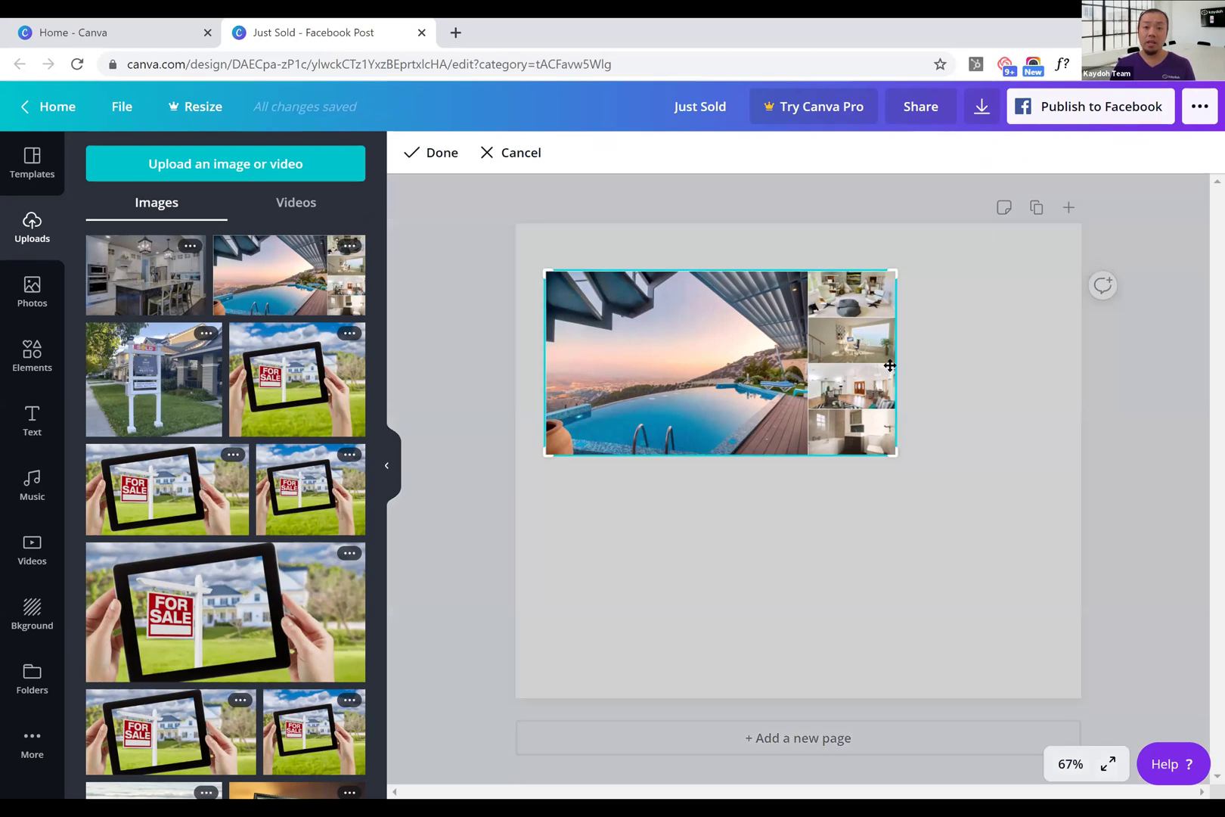
pyautogui.moveTo(893, 452); pyautogui.dragTo(806, 452)
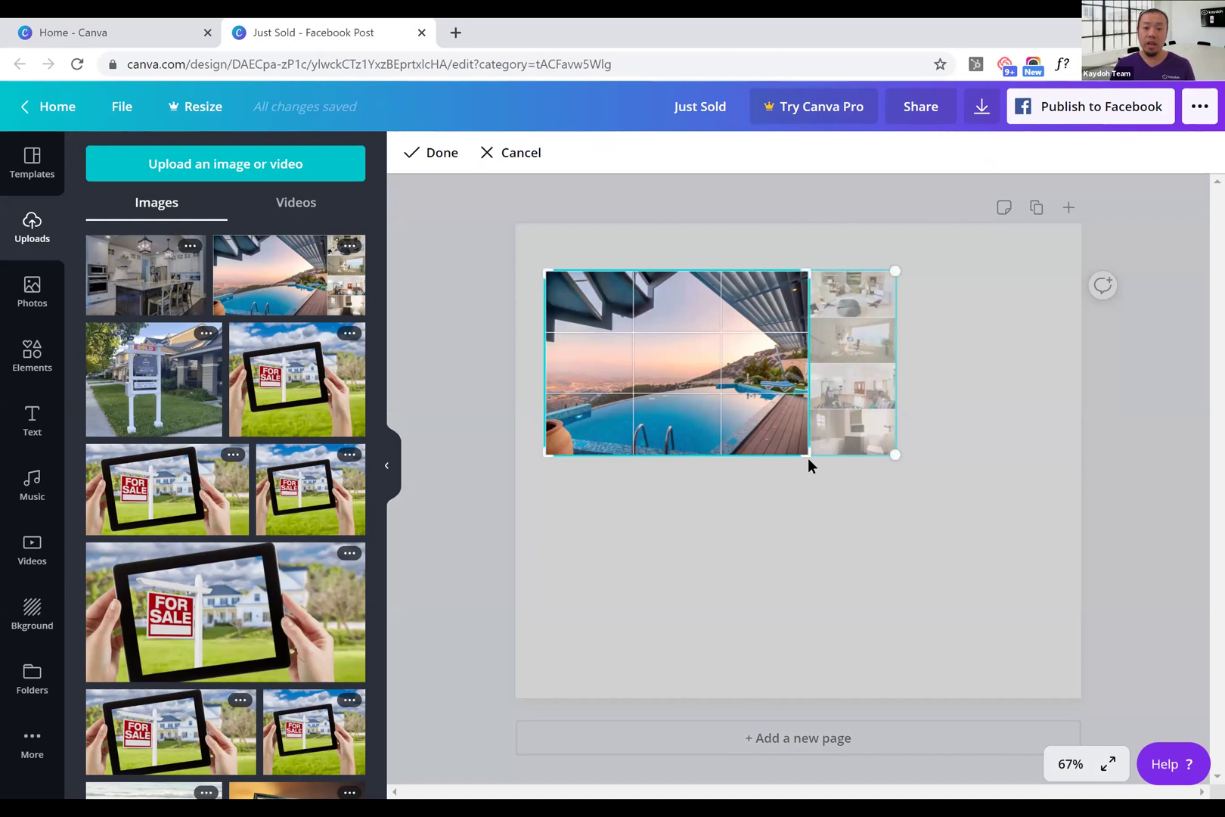
# Enlarge the pool photo over the whole page and set it as the background
pyautogui.click(433, 154)
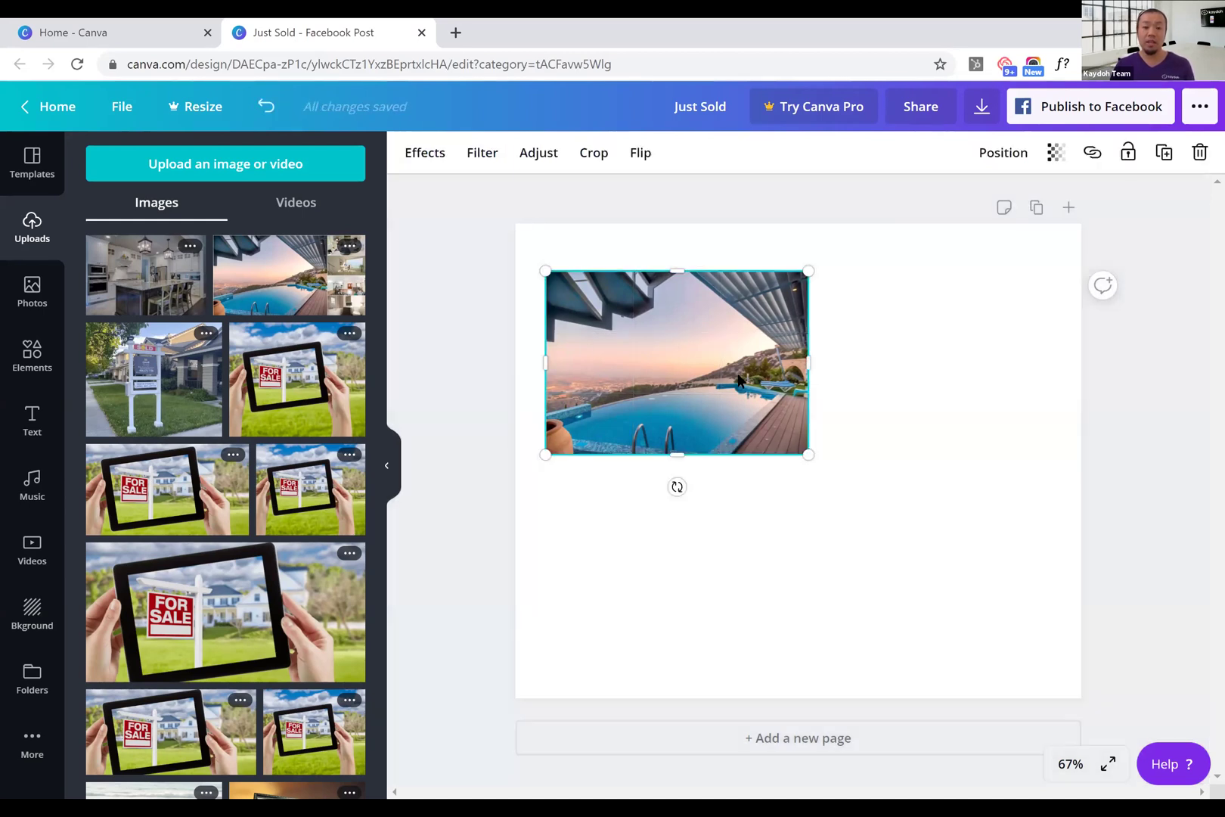
pyautogui.hotkey('ctrl', 'z')
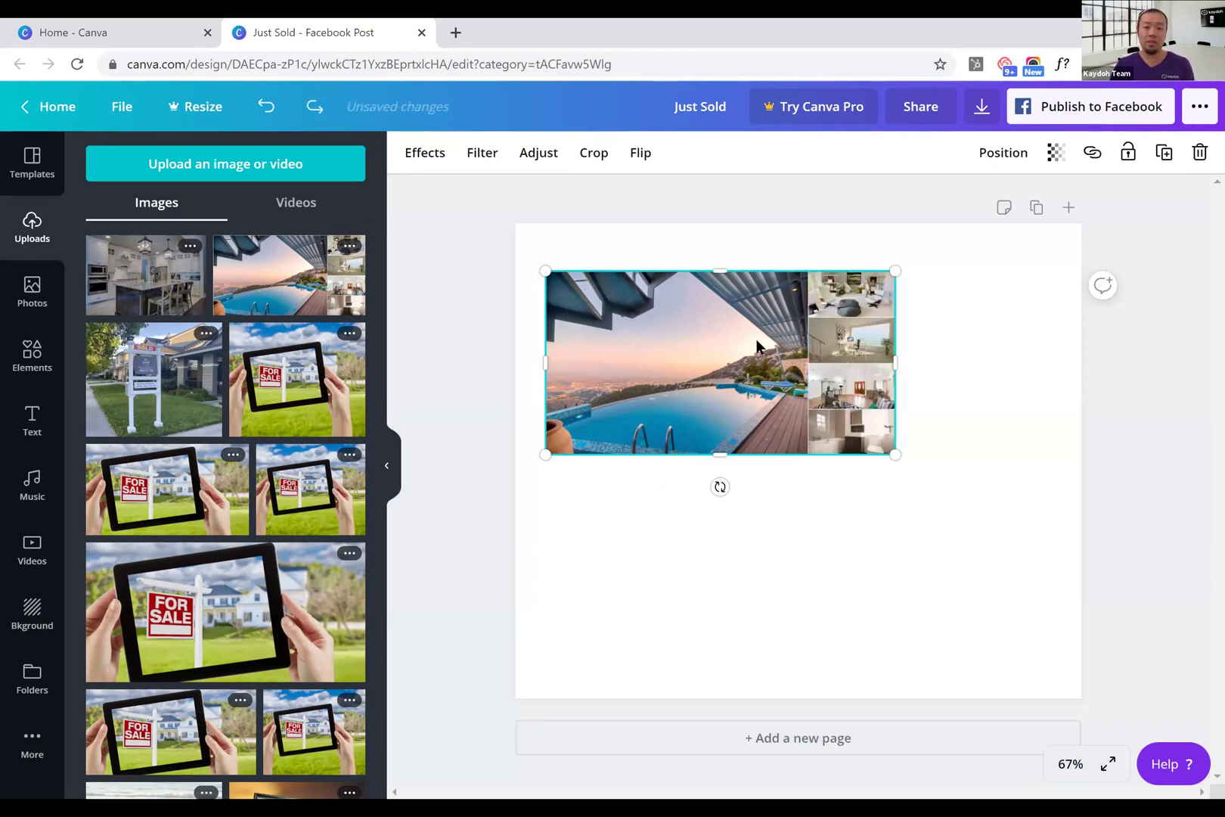
pyautogui.moveTo(734, 287)
pyautogui.mouseDown()
pyautogui.moveTo(761, 303)
pyautogui.moveTo(752, 301)
pyautogui.mouseUp()
pyautogui.moveTo(865, 397); pyautogui.dragTo(1194, 779)
pyautogui.moveTo(515, 606); pyautogui.dragTo(408, 760)
pyautogui.moveTo(864, 561); pyautogui.dragTo(866, 561)
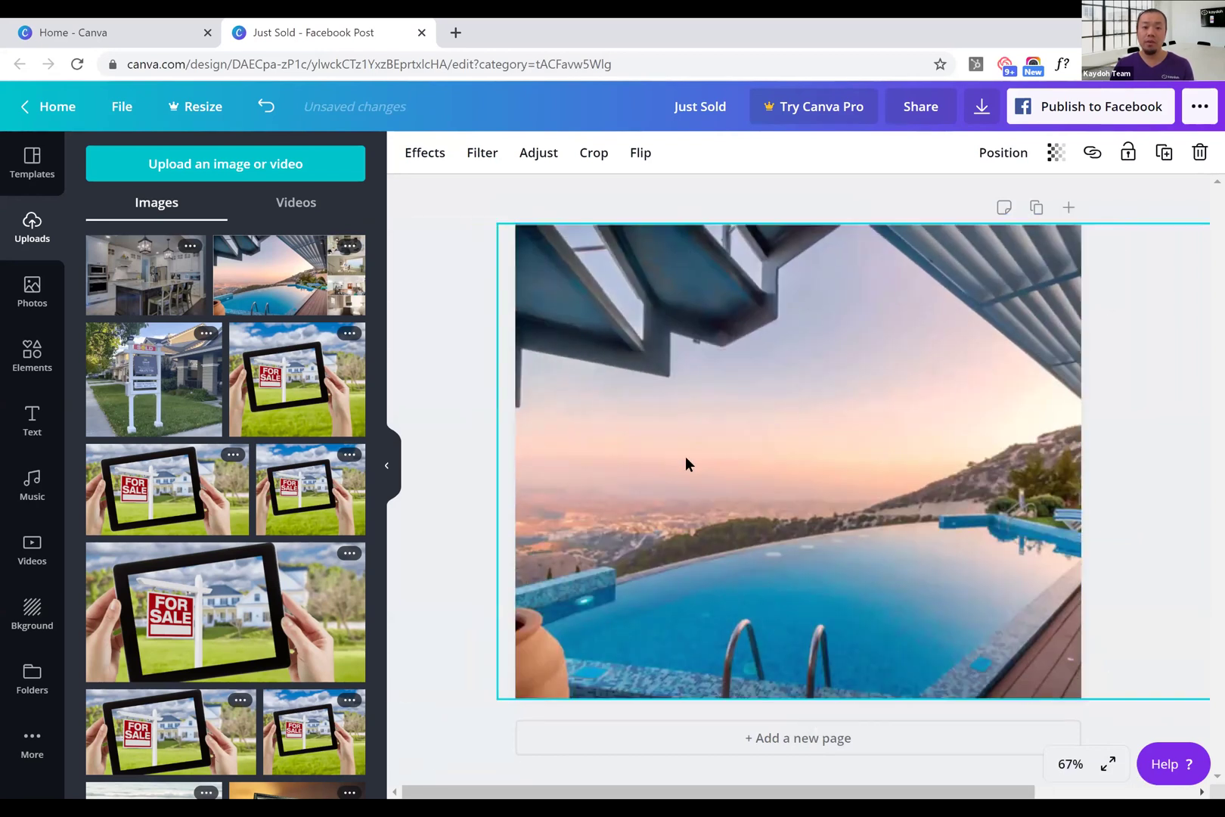
pyautogui.click(435, 488)
# Reframe the background photo so only the infinity-pool view shows
pyautogui.click(696, 397)
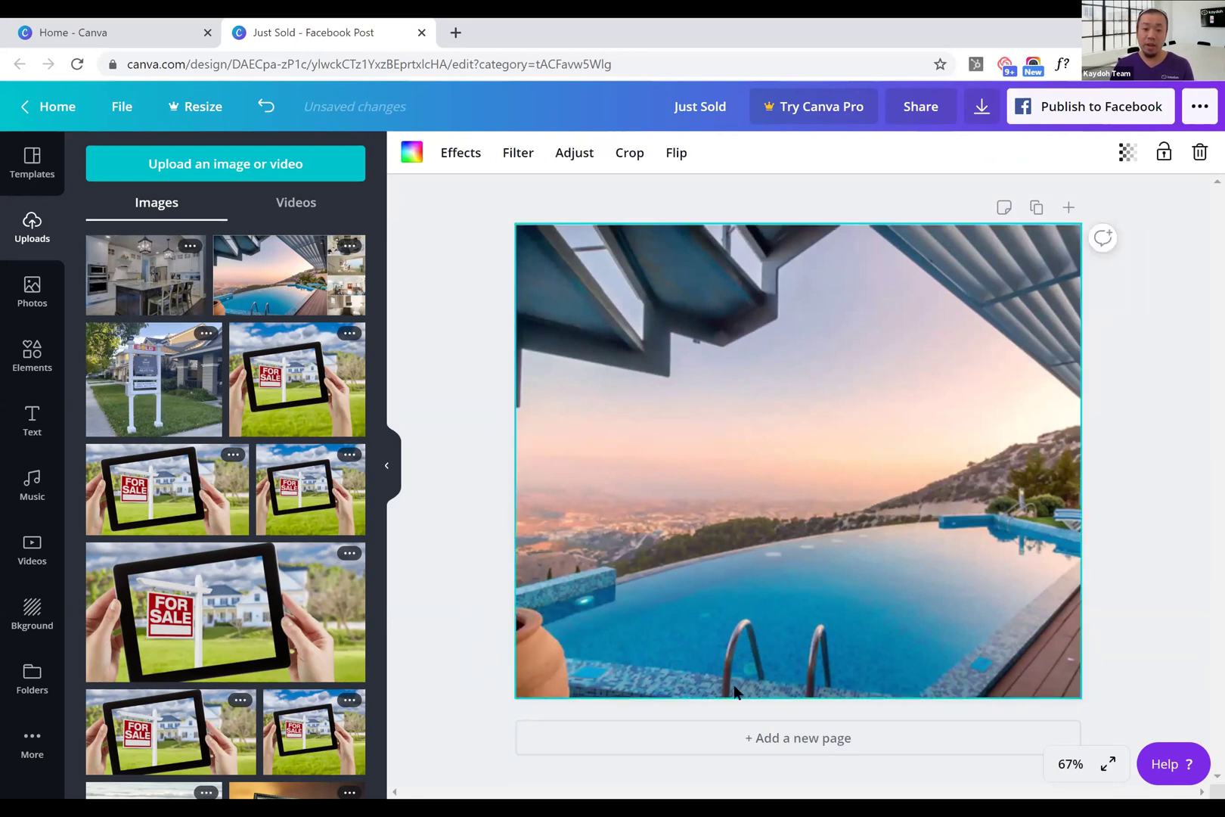
pyautogui.click(531, 253)
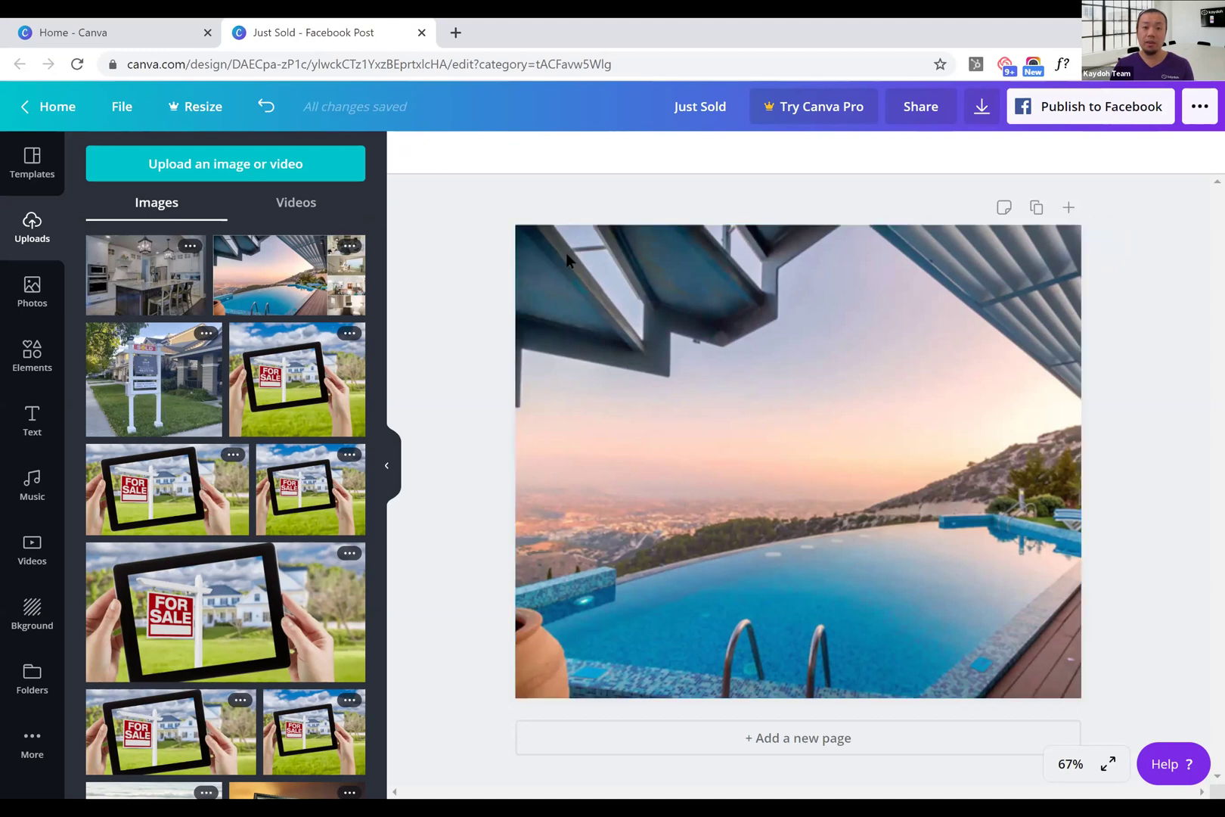
pyautogui.click(594, 277)
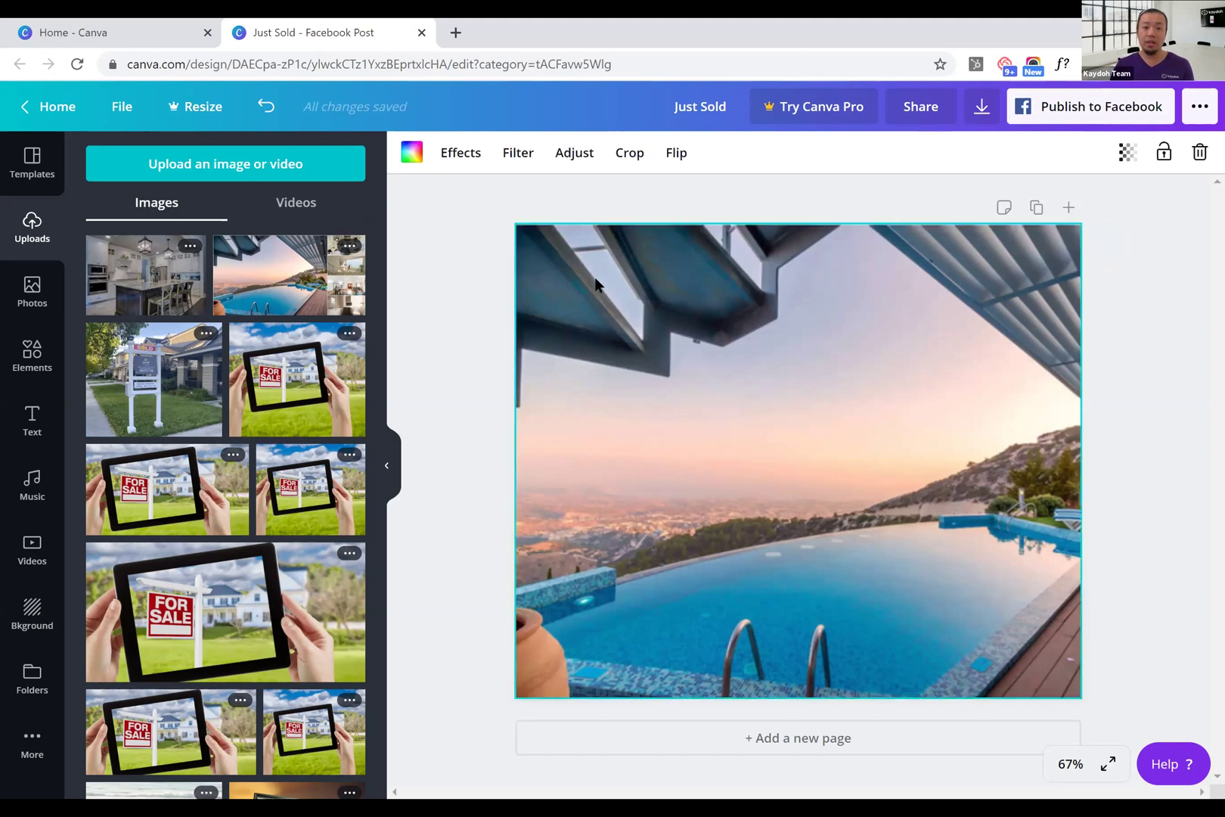
pyautogui.doubleClick(801, 487)
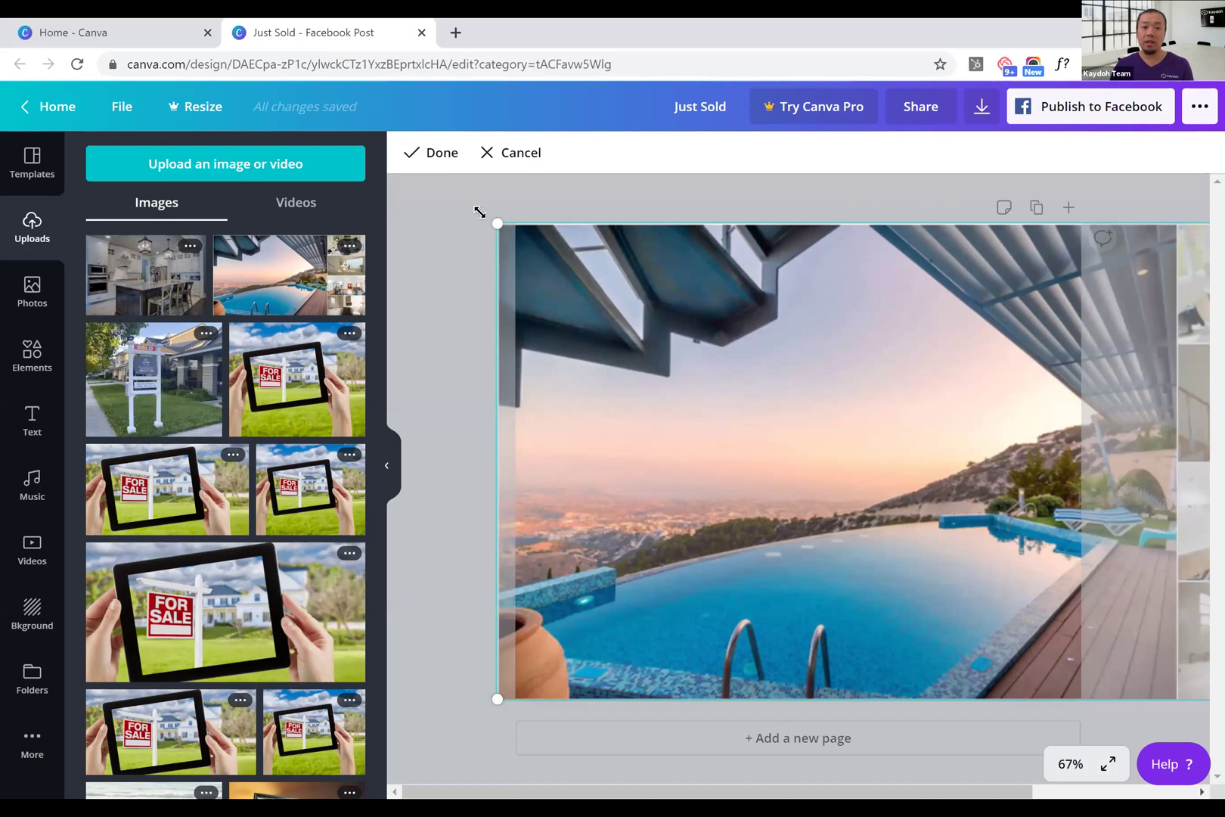
pyautogui.moveTo(479, 211); pyautogui.dragTo(429, 188)
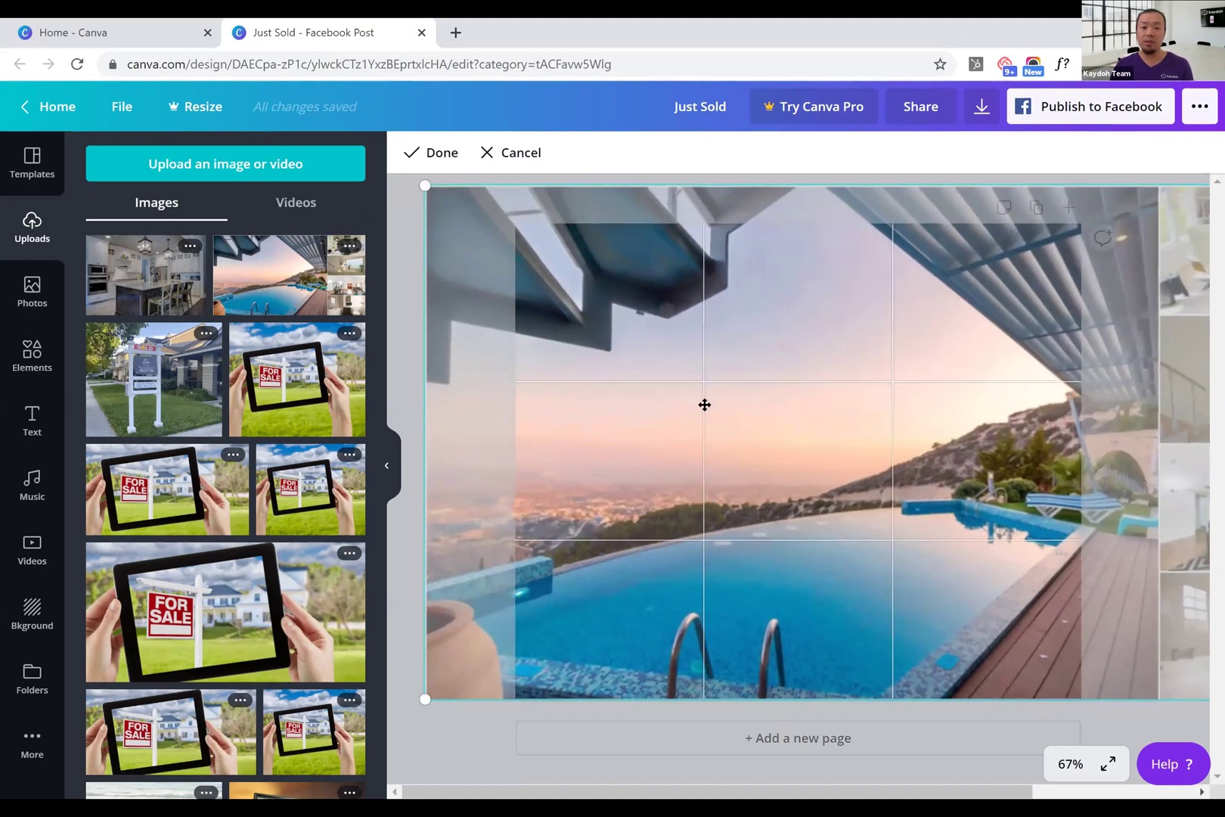
pyautogui.moveTo(714, 412); pyautogui.dragTo(702, 428)
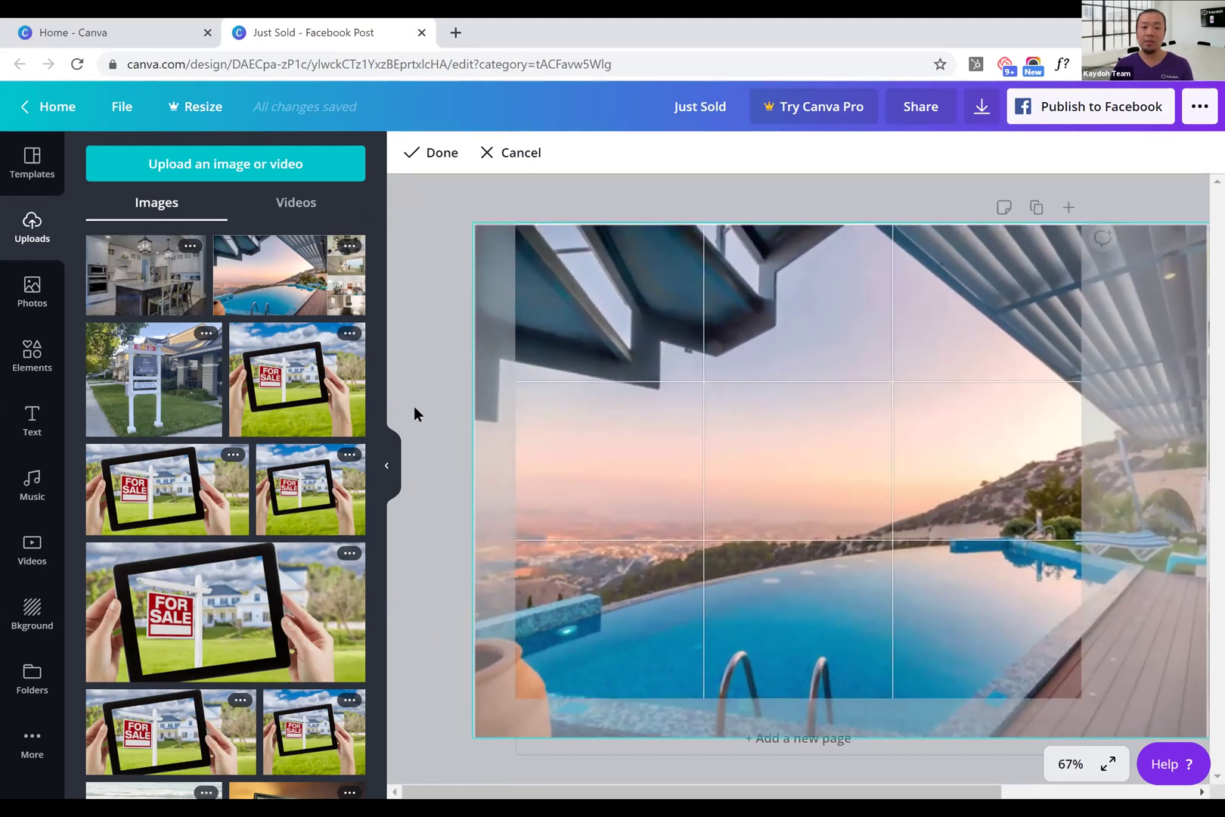
pyautogui.click(430, 153)
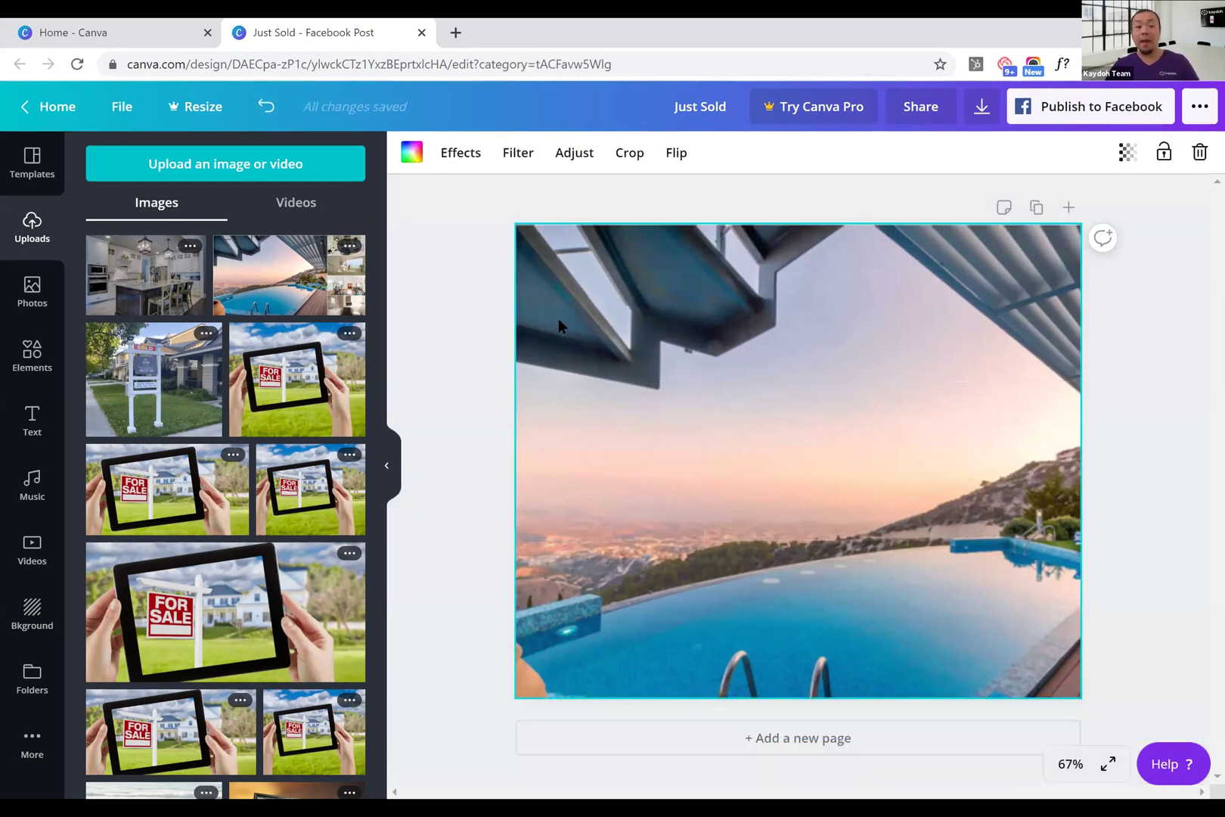
# Add a bold heading reading 'Just Sold' across the middle of the photo
pyautogui.click(23, 433)
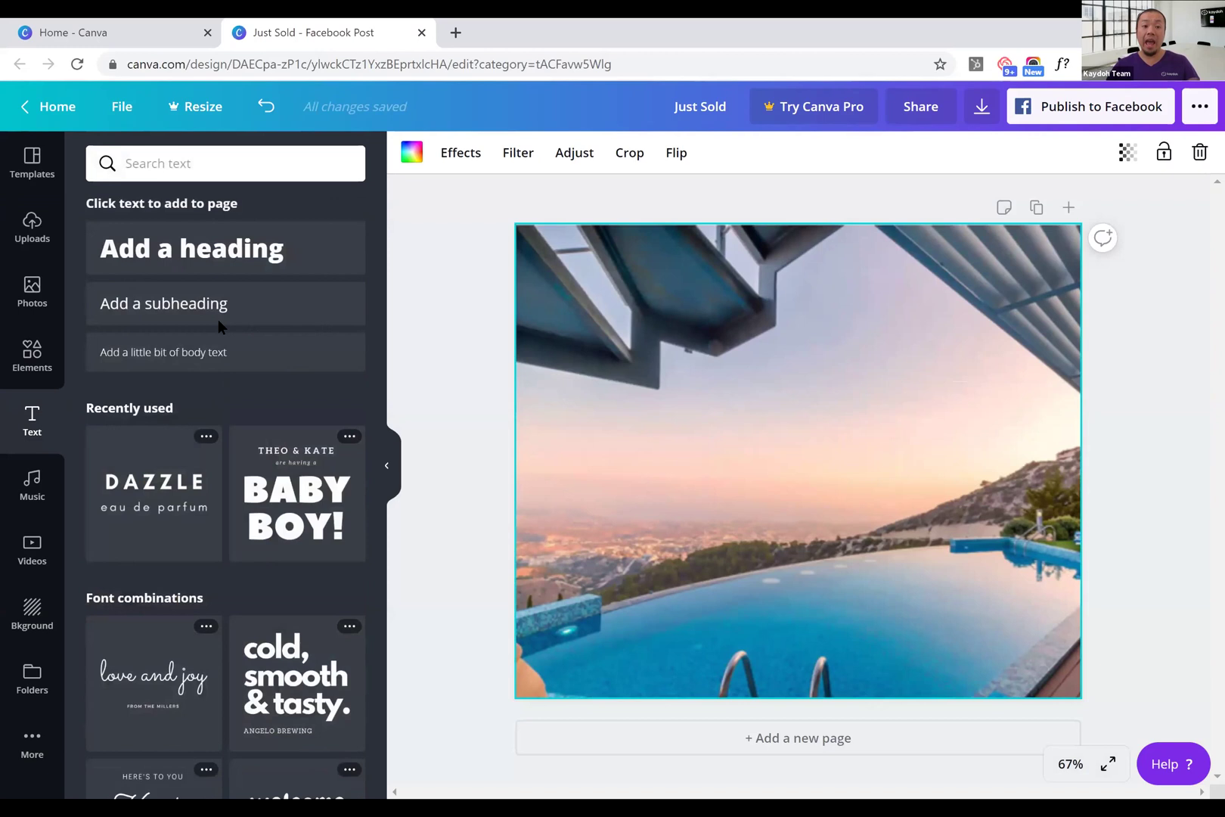
pyautogui.write('t')
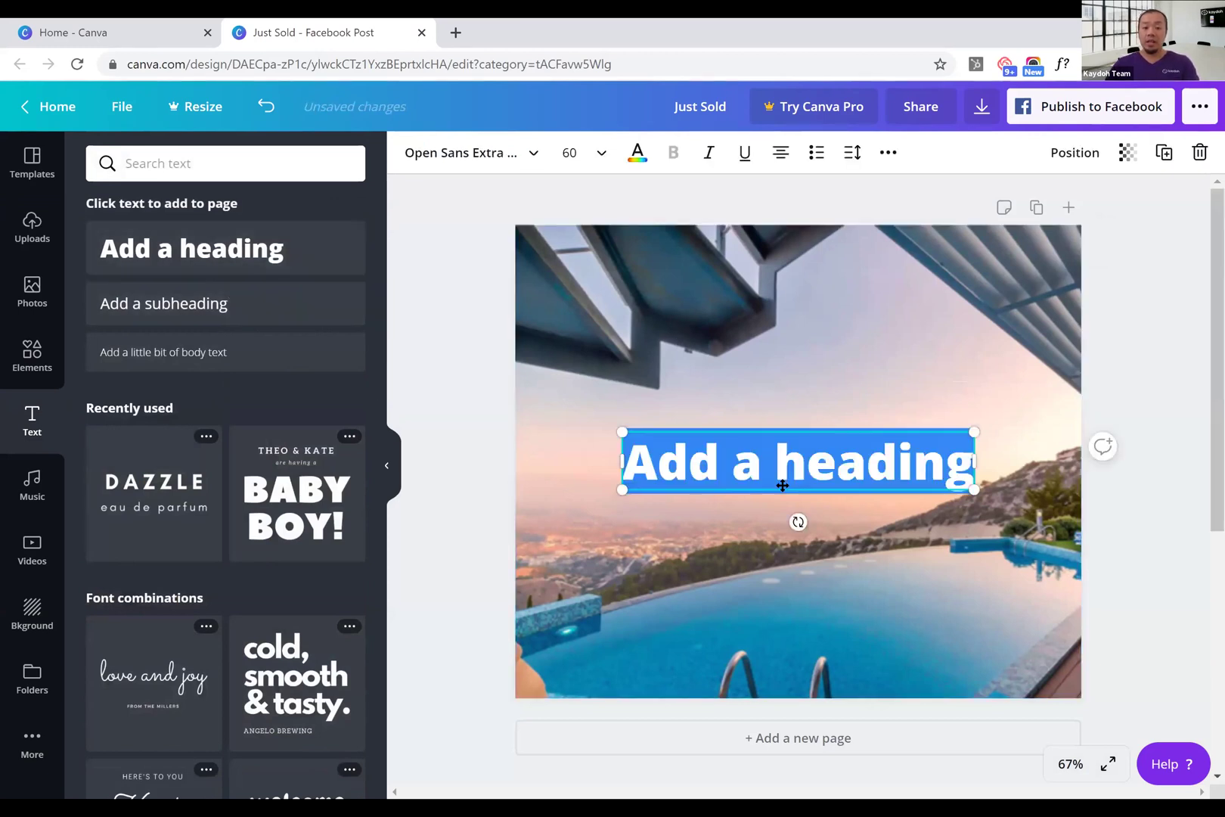
pyautogui.write('Just Sold')
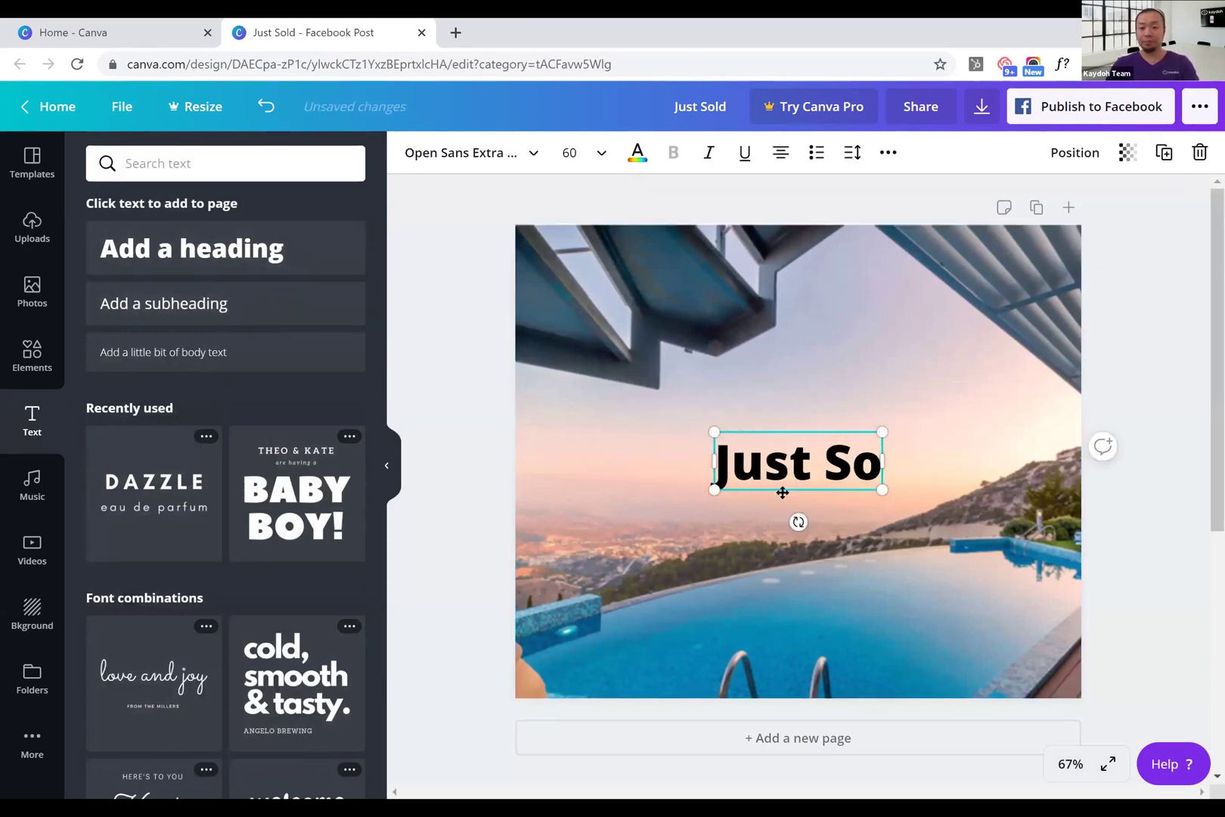
pyautogui.click(413, 453)
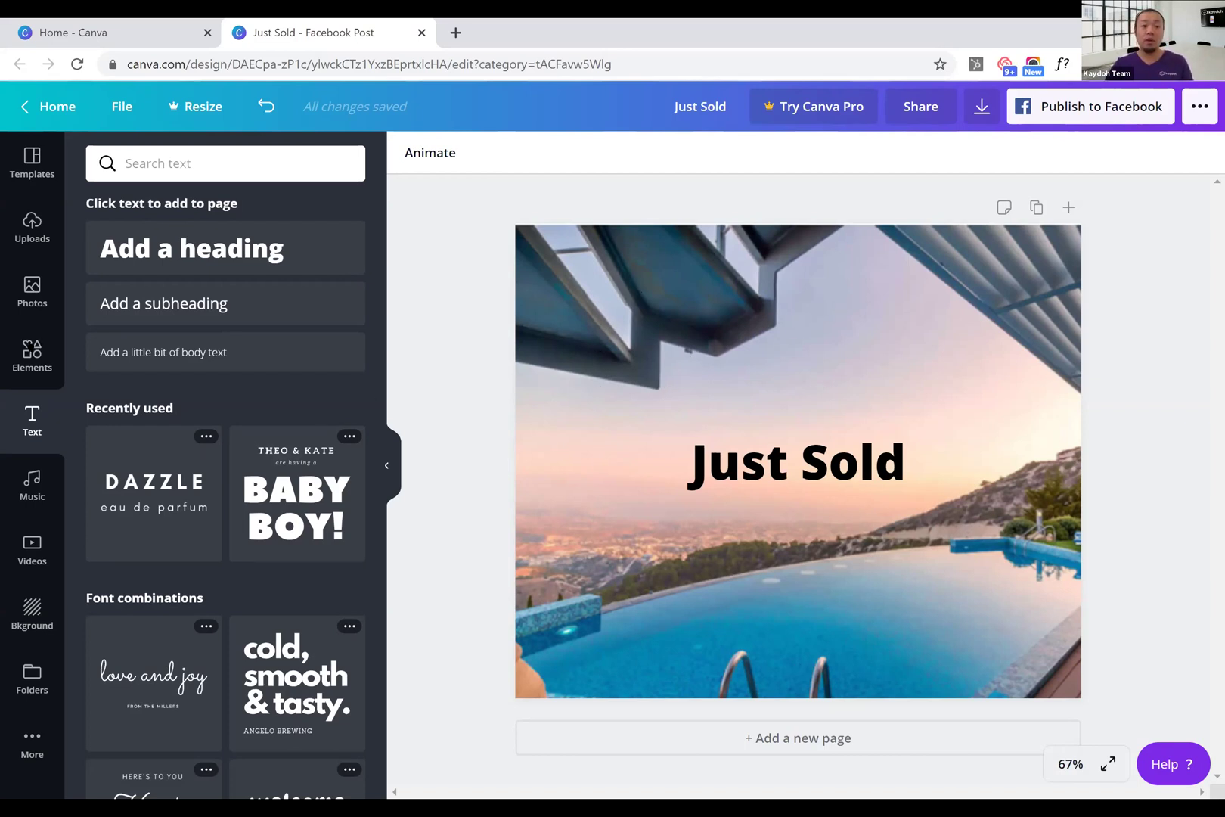
# Add a square shape from Elements and stretch it to cover the whole page
pyautogui.click(32, 354)
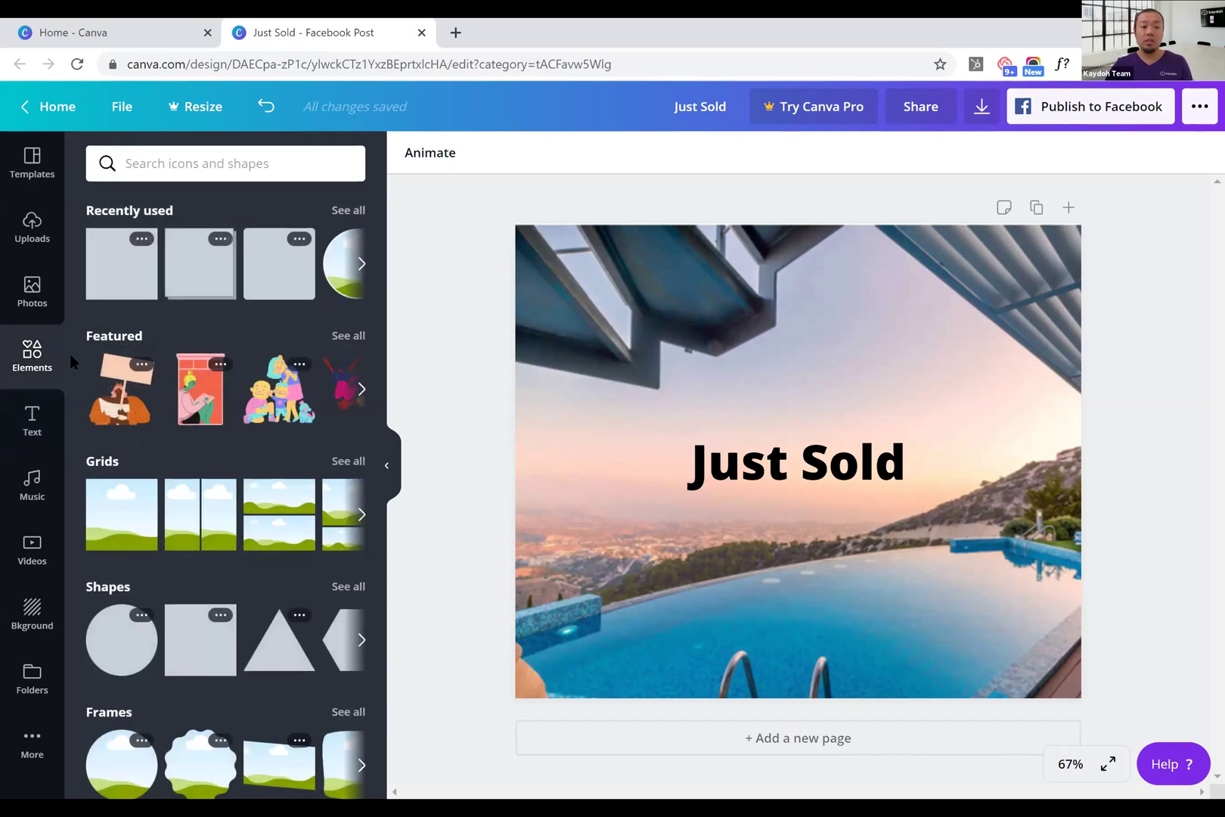
pyautogui.click(202, 636)
pyautogui.moveTo(705, 416); pyautogui.dragTo(546, 280)
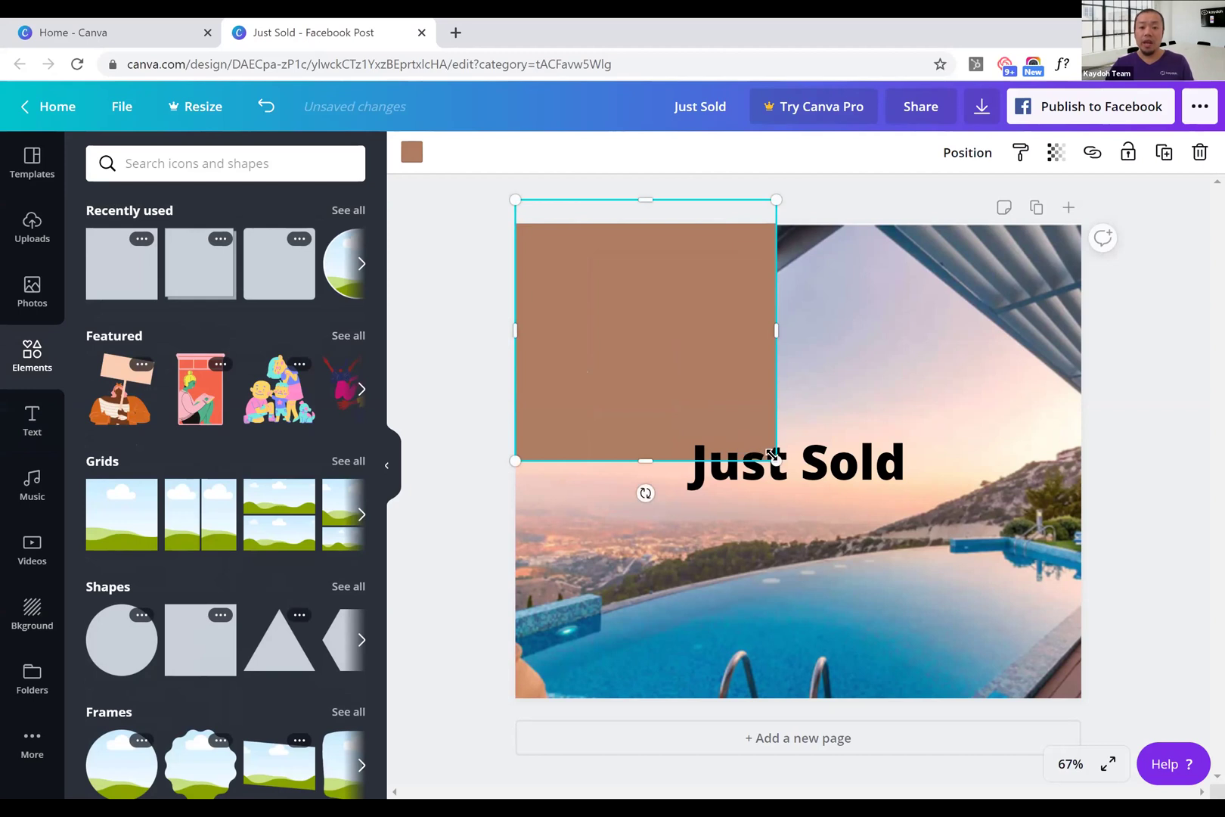
pyautogui.moveTo(773, 453); pyautogui.dragTo(1143, 709)
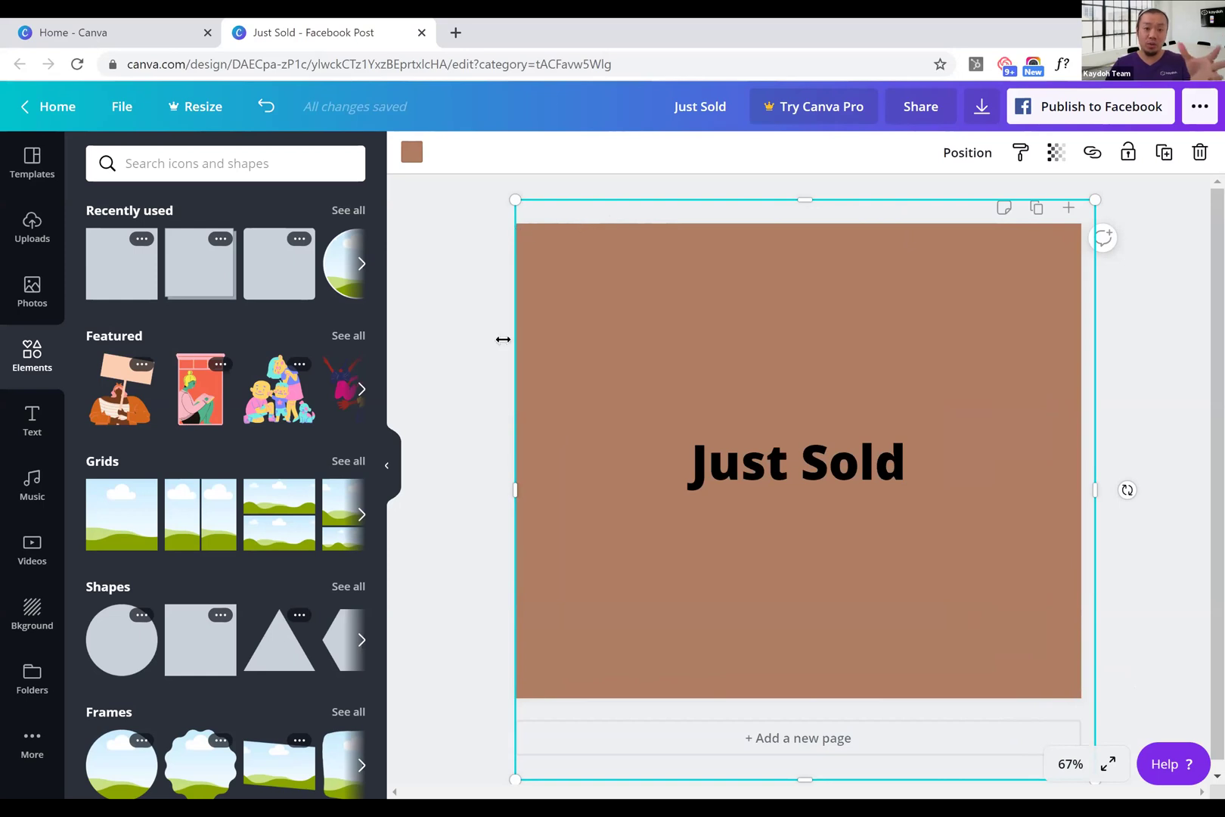
pyautogui.click(464, 289)
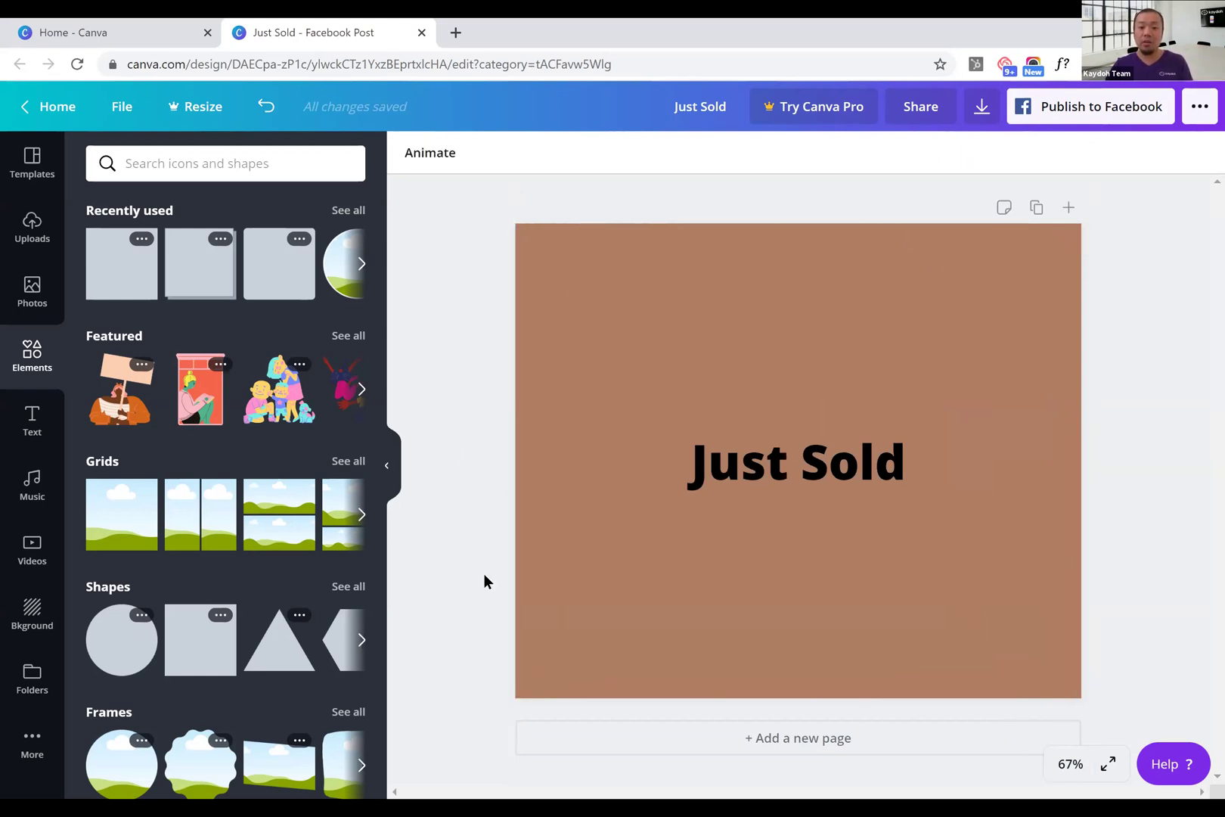
# Set the brown square's transparency to about 47 so the pool photo shows through
pyautogui.click(741, 359)
pyautogui.click(1056, 152)
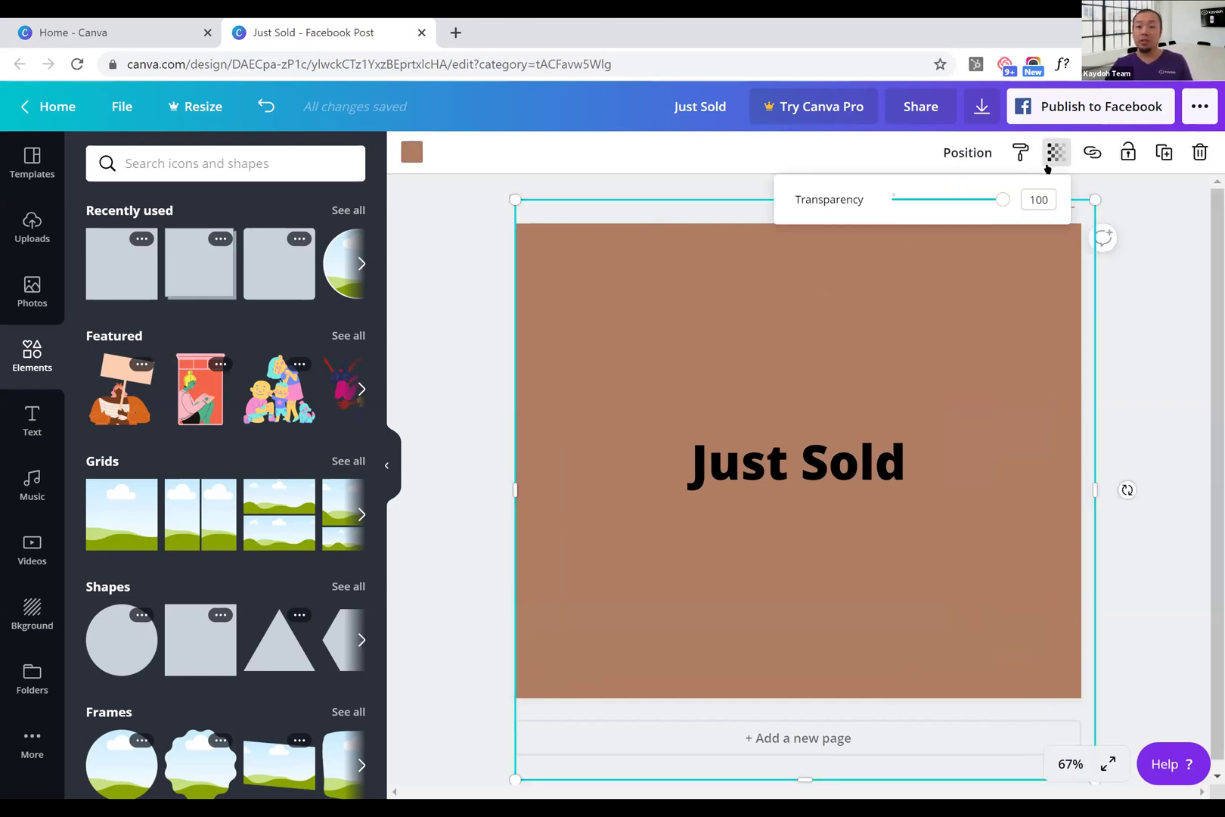
pyautogui.moveTo(995, 205); pyautogui.dragTo(980, 203)
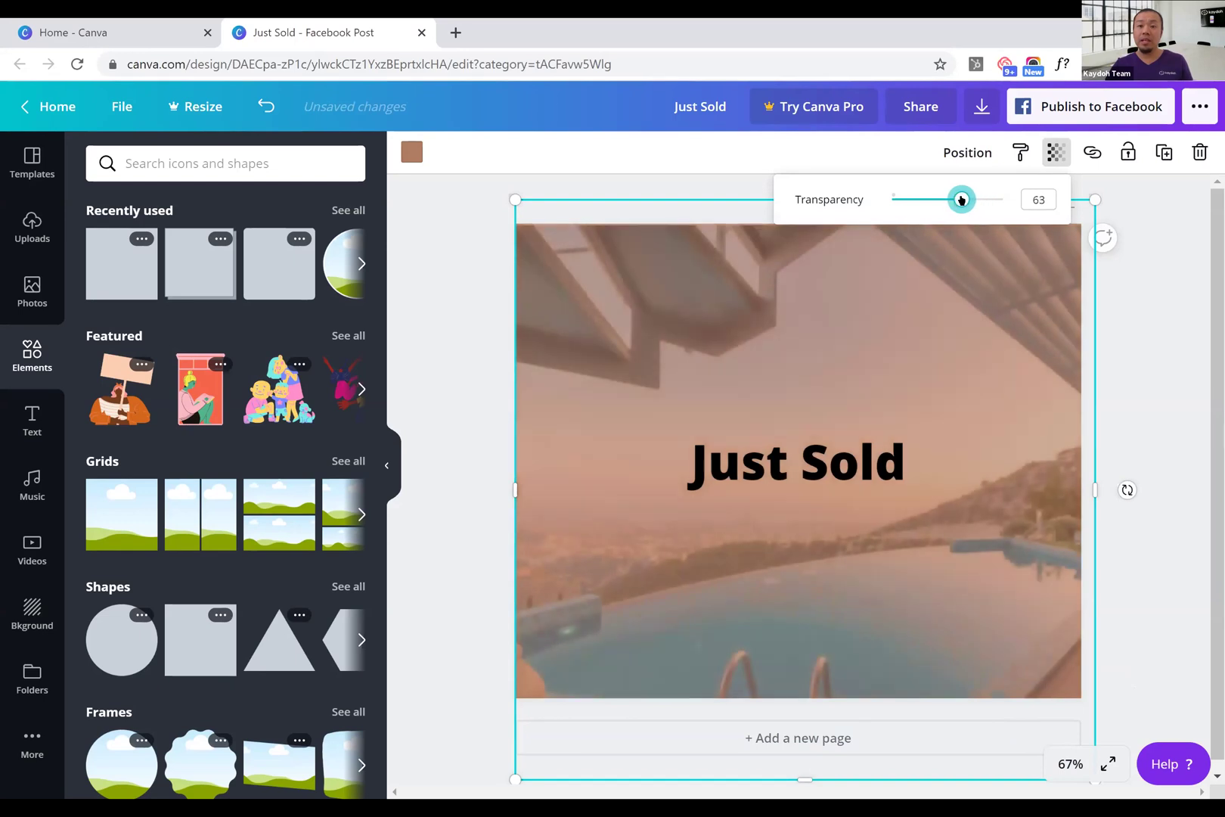
pyautogui.moveTo(961, 199); pyautogui.dragTo(942, 196)
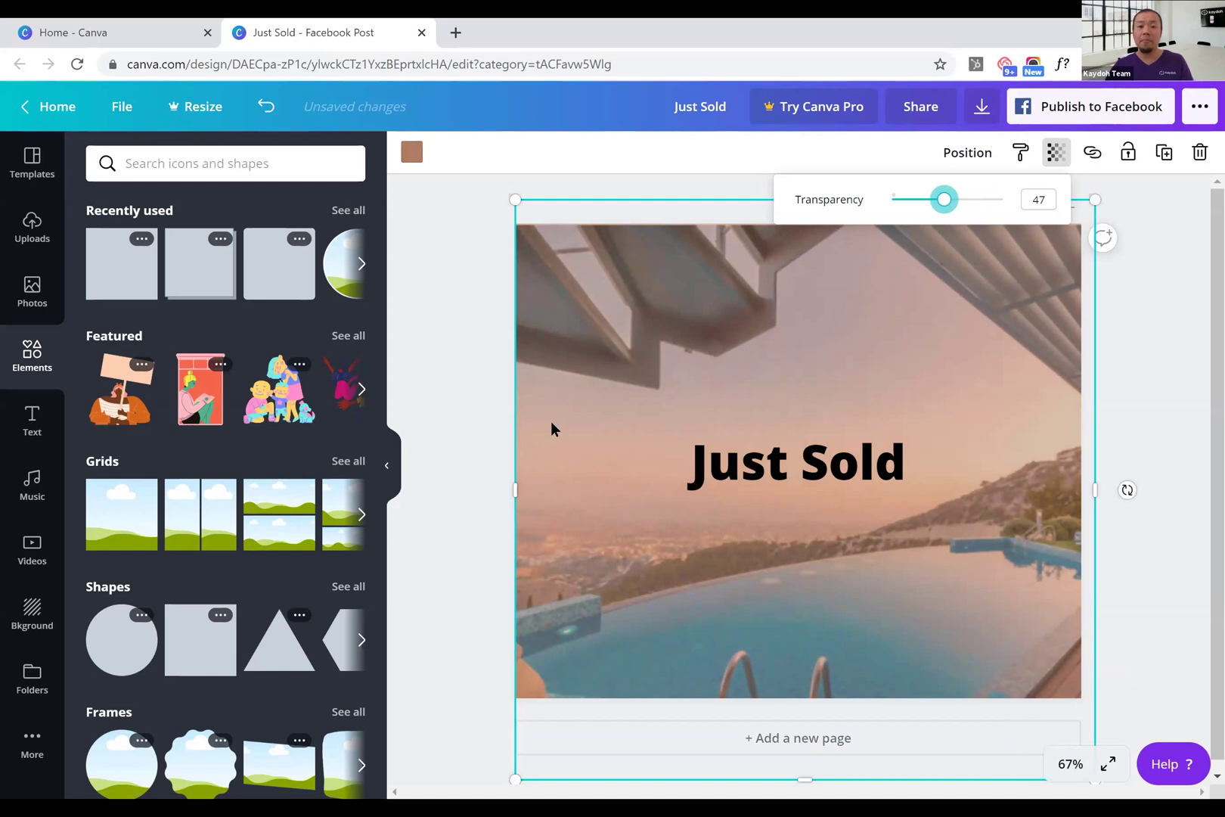
pyautogui.click(450, 393)
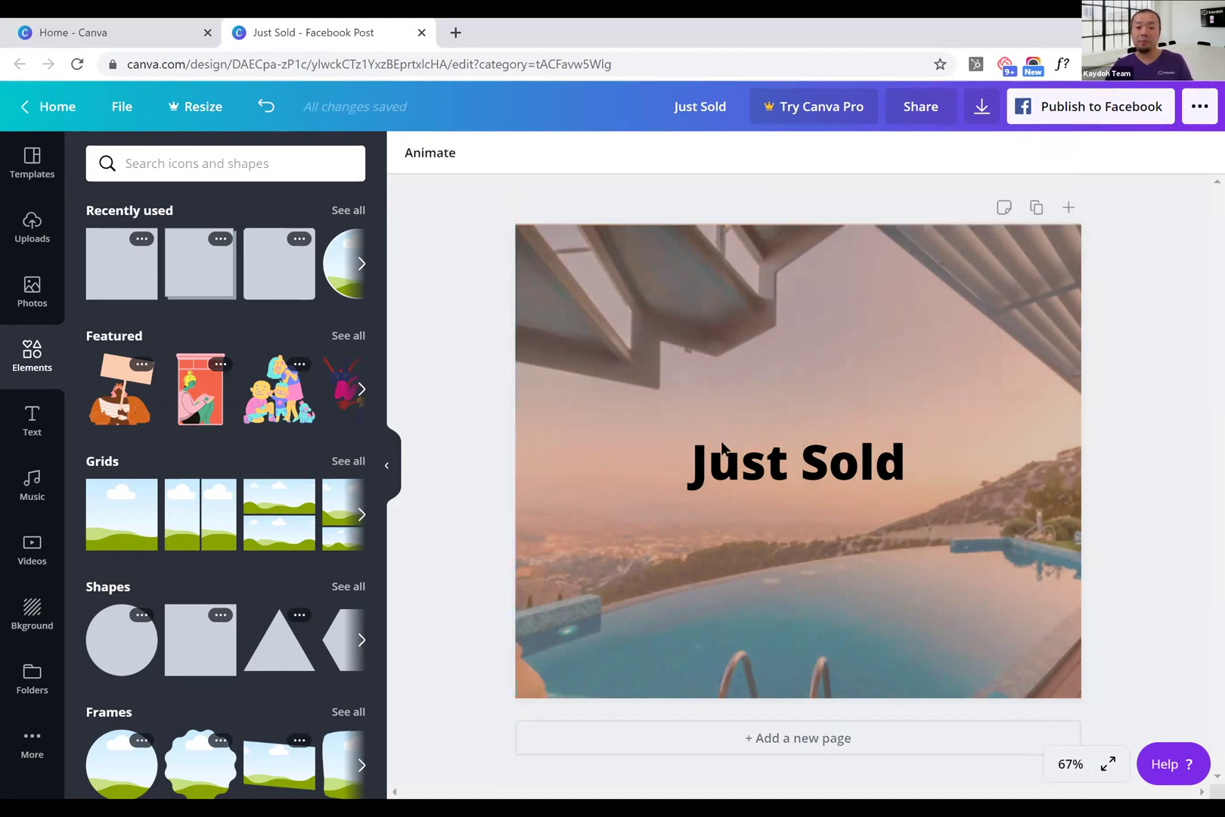
# Change the overlay colour from brown to the dark grey under Photo Colors
pyautogui.click(753, 364)
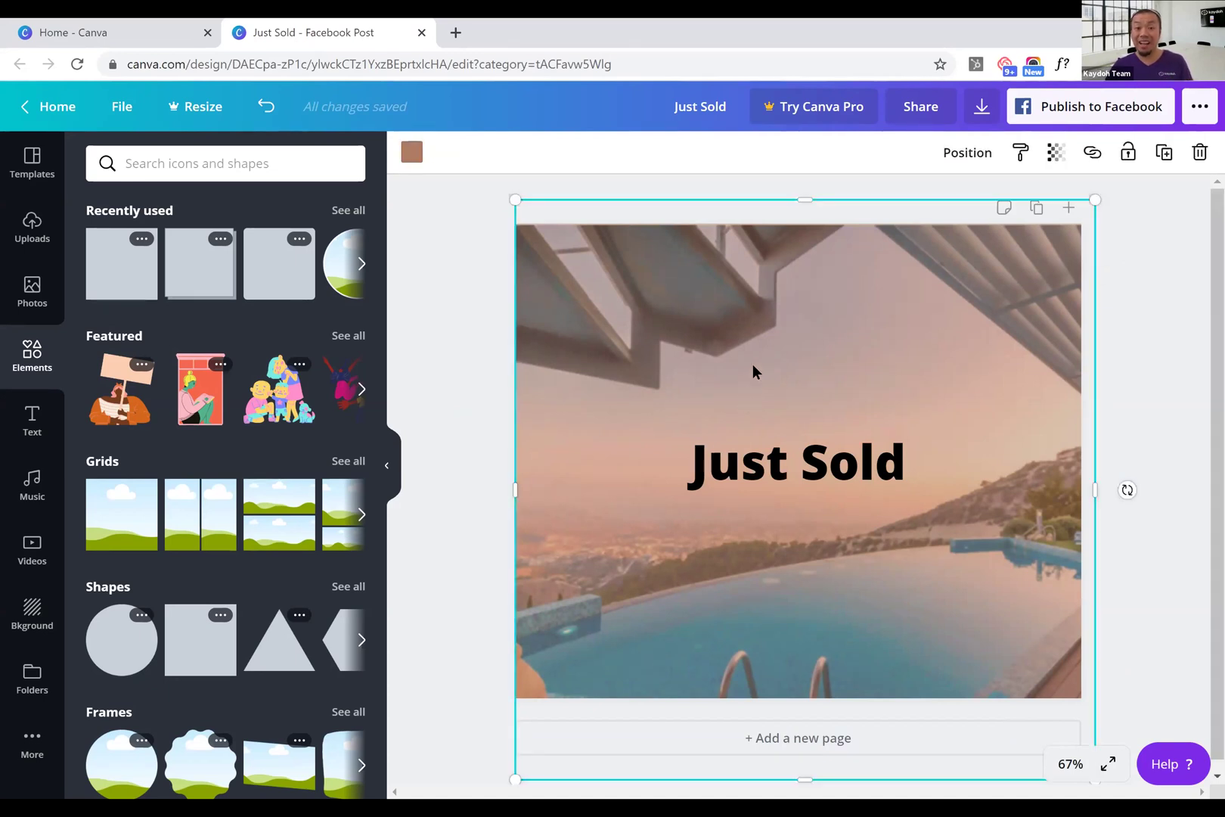
pyautogui.click(407, 158)
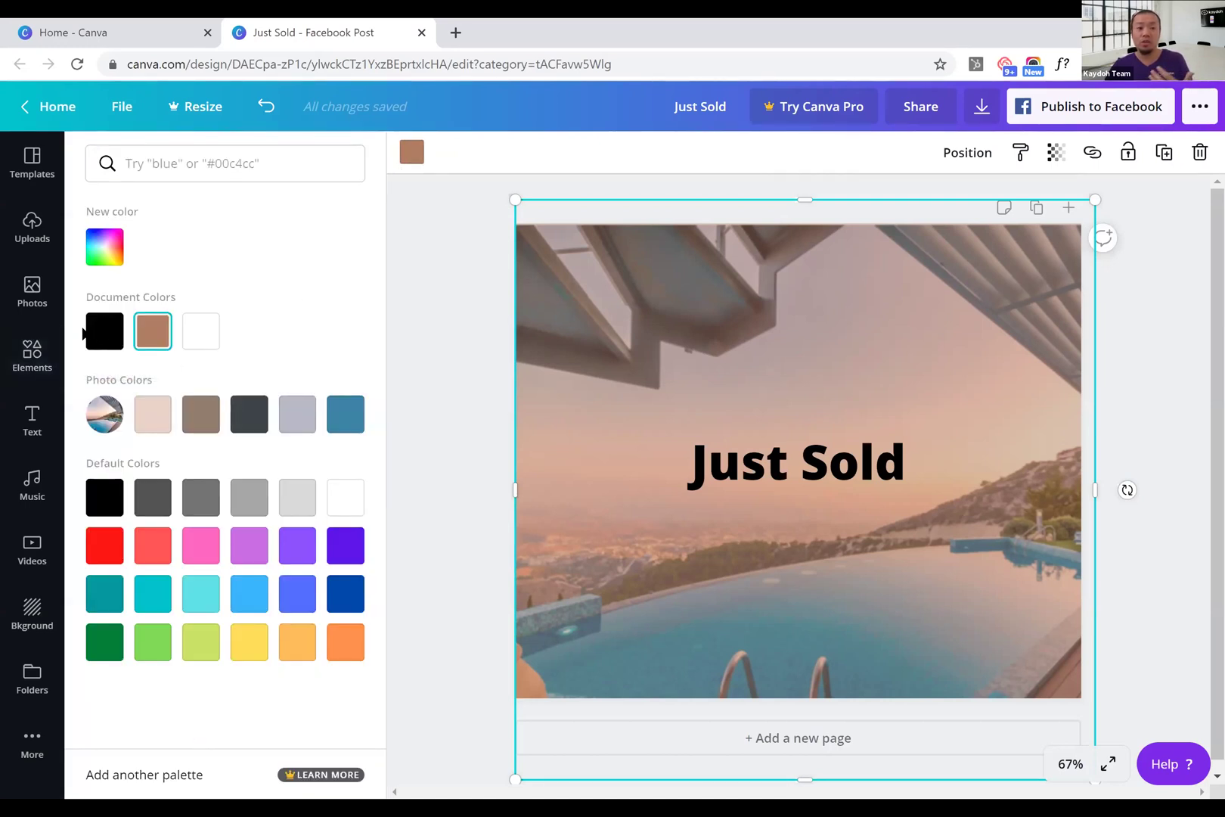
pyautogui.click(89, 333)
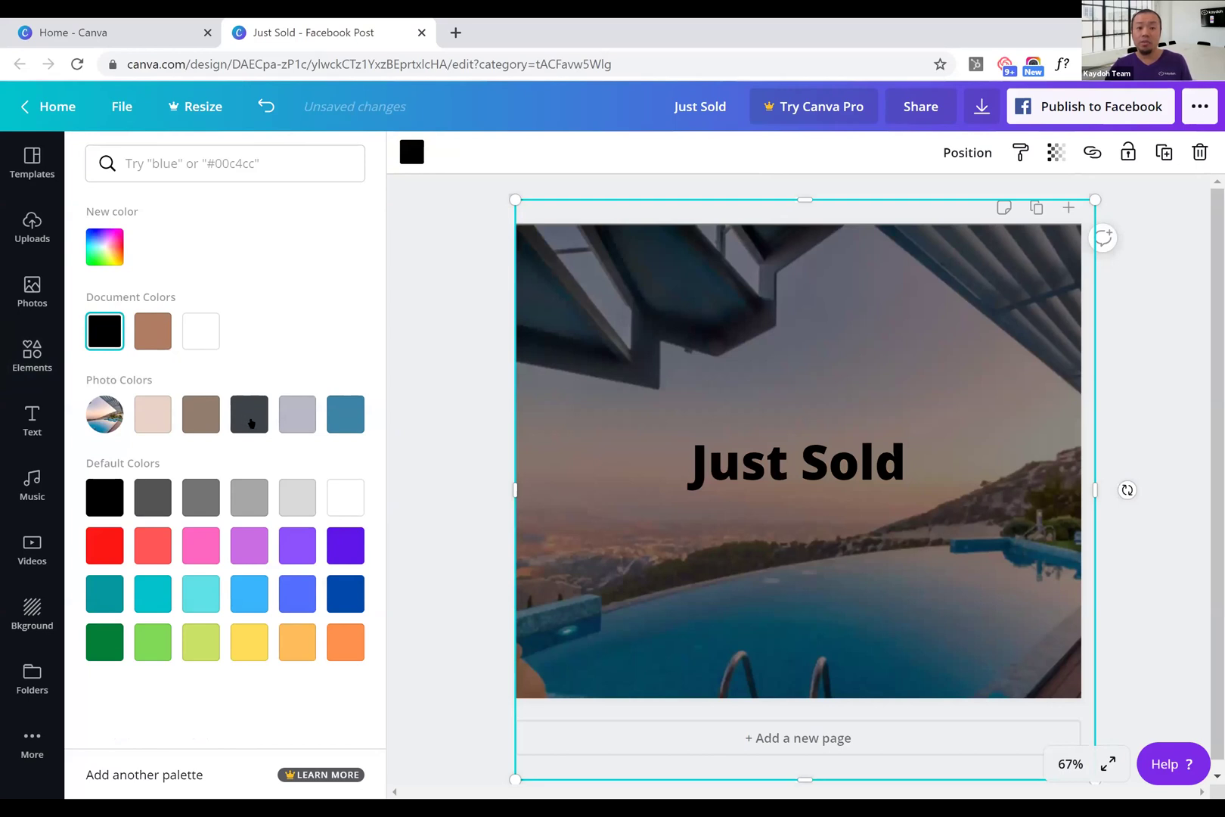
pyautogui.click(252, 422)
pyautogui.click(444, 407)
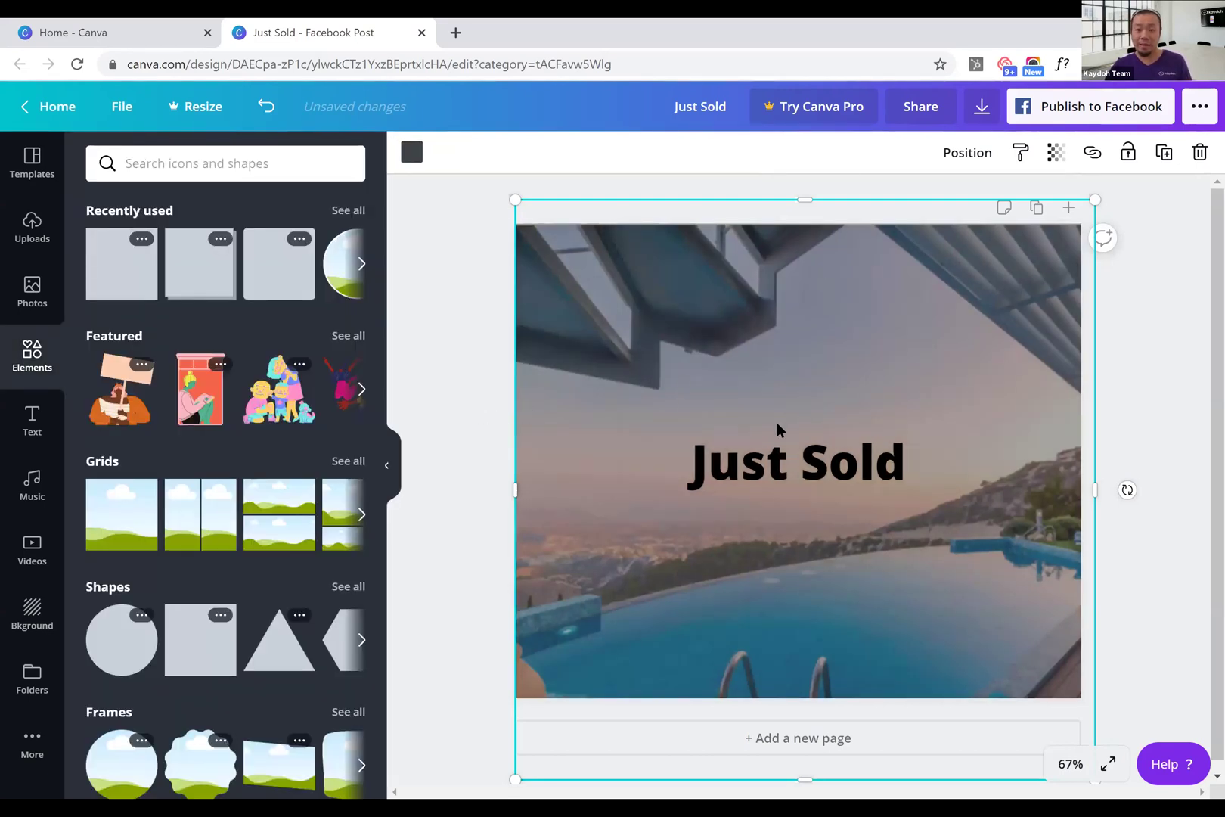
pyautogui.click(775, 478)
pyautogui.click(636, 157)
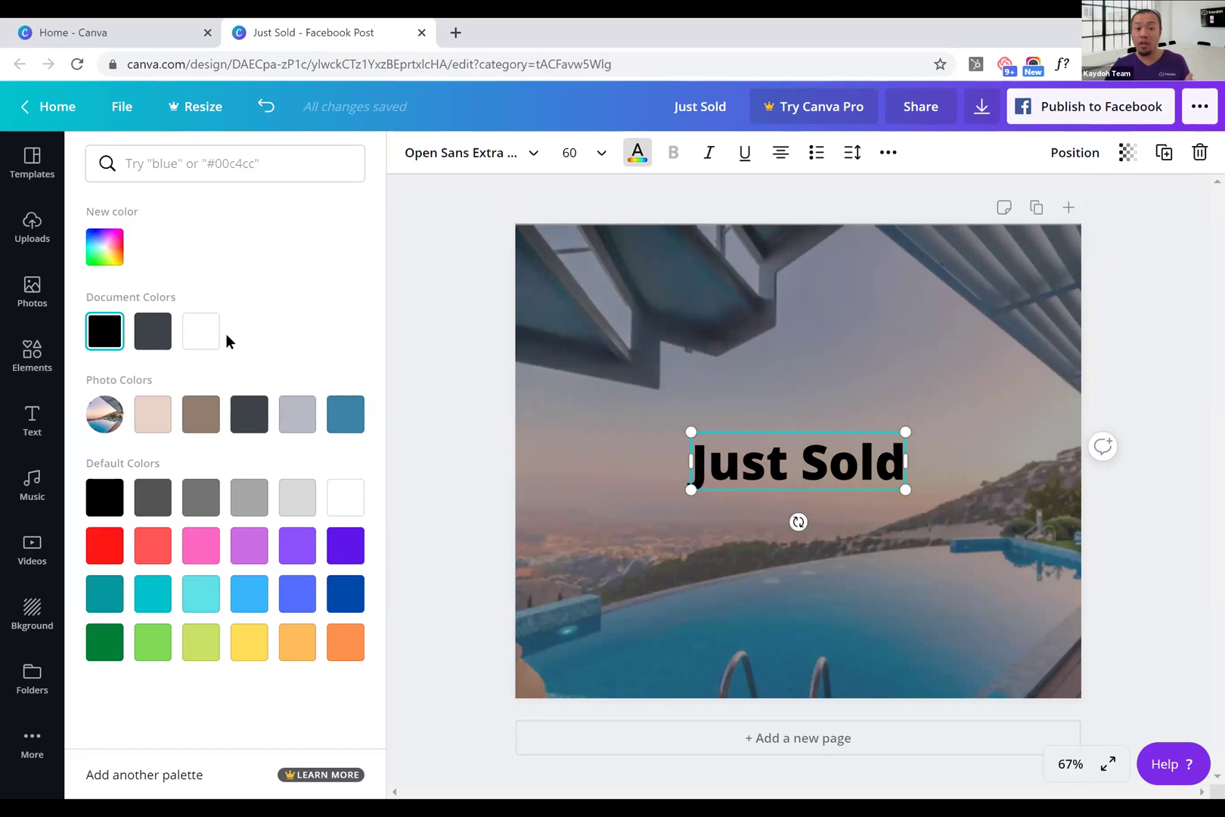
# Make the Just Sold text white, enlarge it to 100 pt and centre it on the page
pyautogui.click(201, 335)
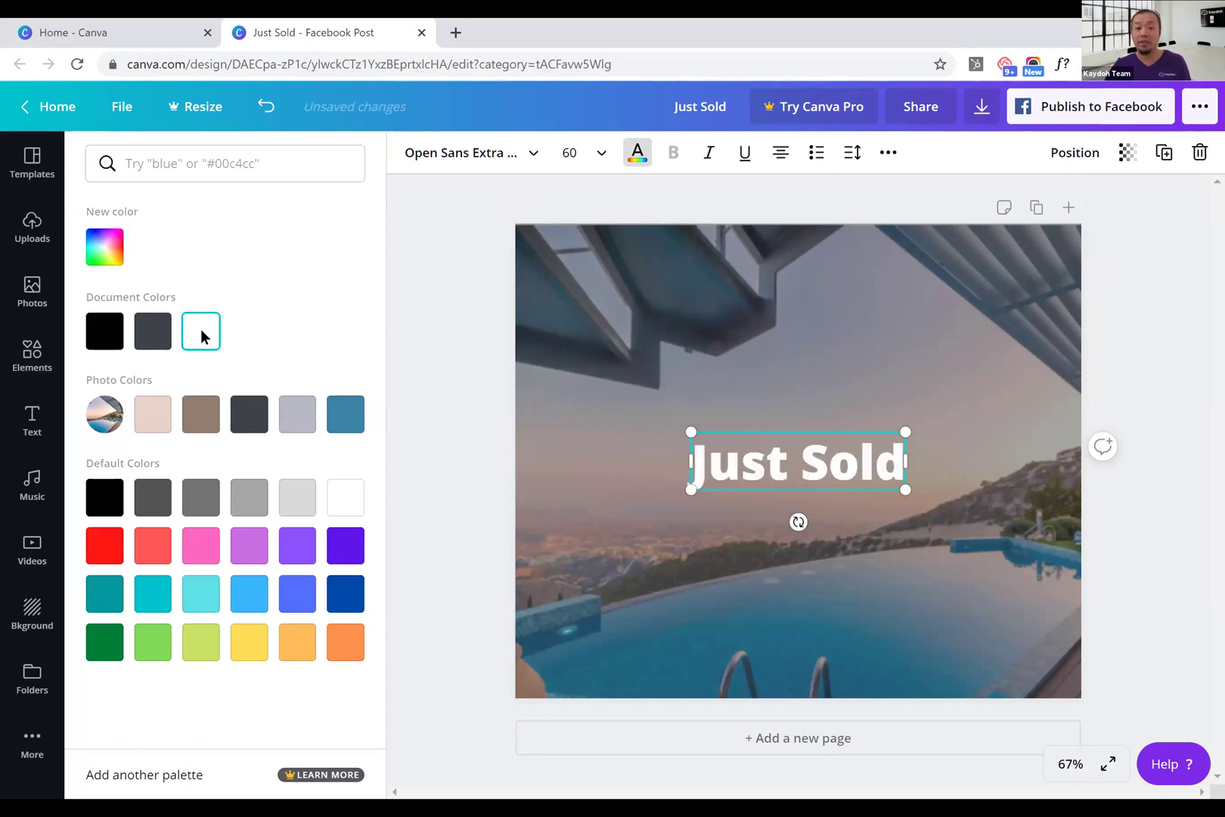
pyautogui.click(457, 360)
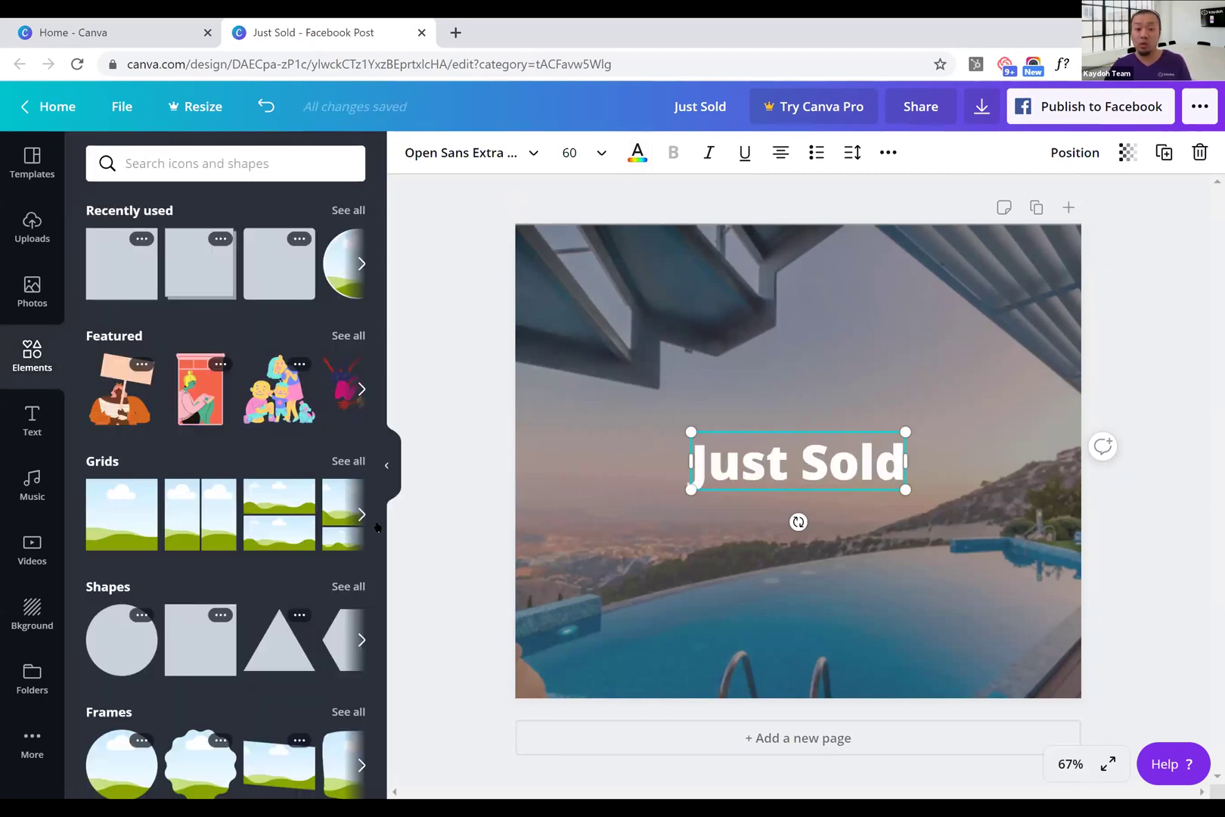
pyautogui.click(437, 514)
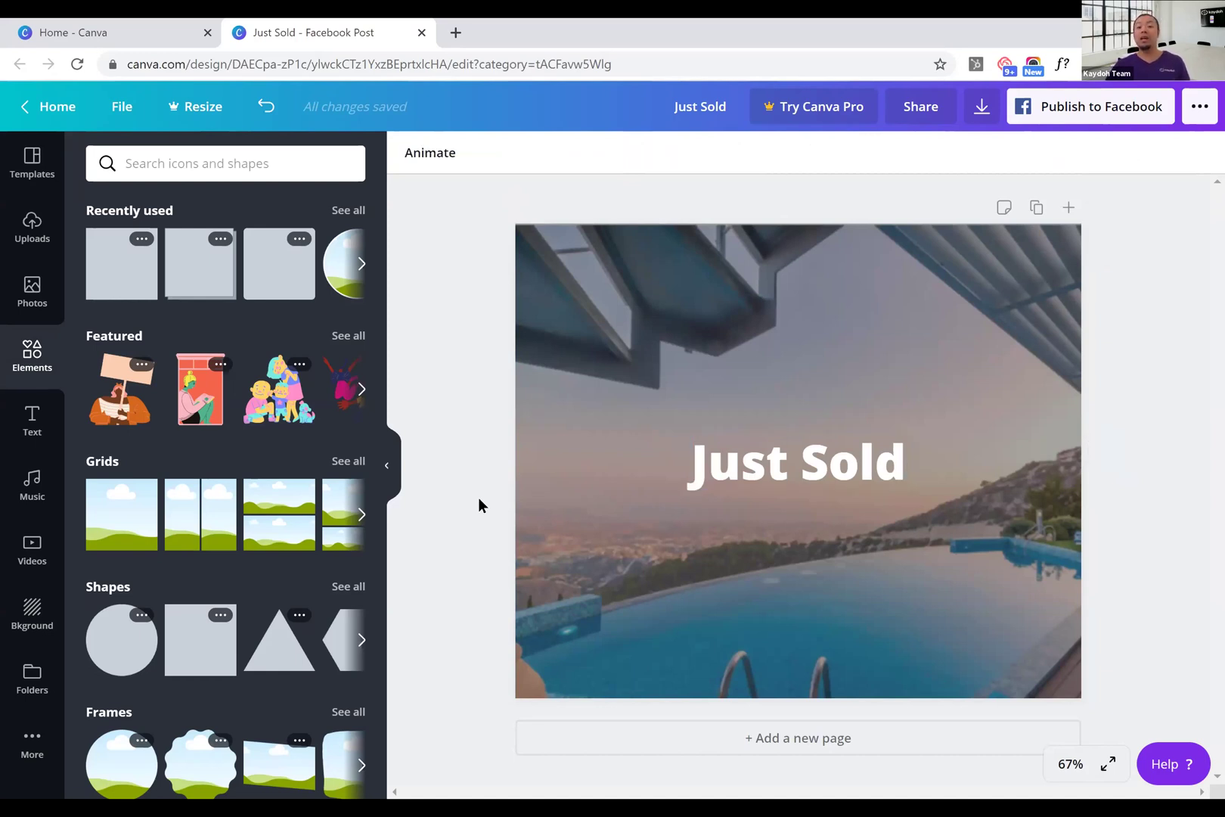
pyautogui.click(890, 469)
pyautogui.moveTo(905, 430); pyautogui.dragTo(1048, 391)
pyautogui.moveTo(953, 440); pyautogui.dragTo(884, 443)
pyautogui.click(1171, 427)
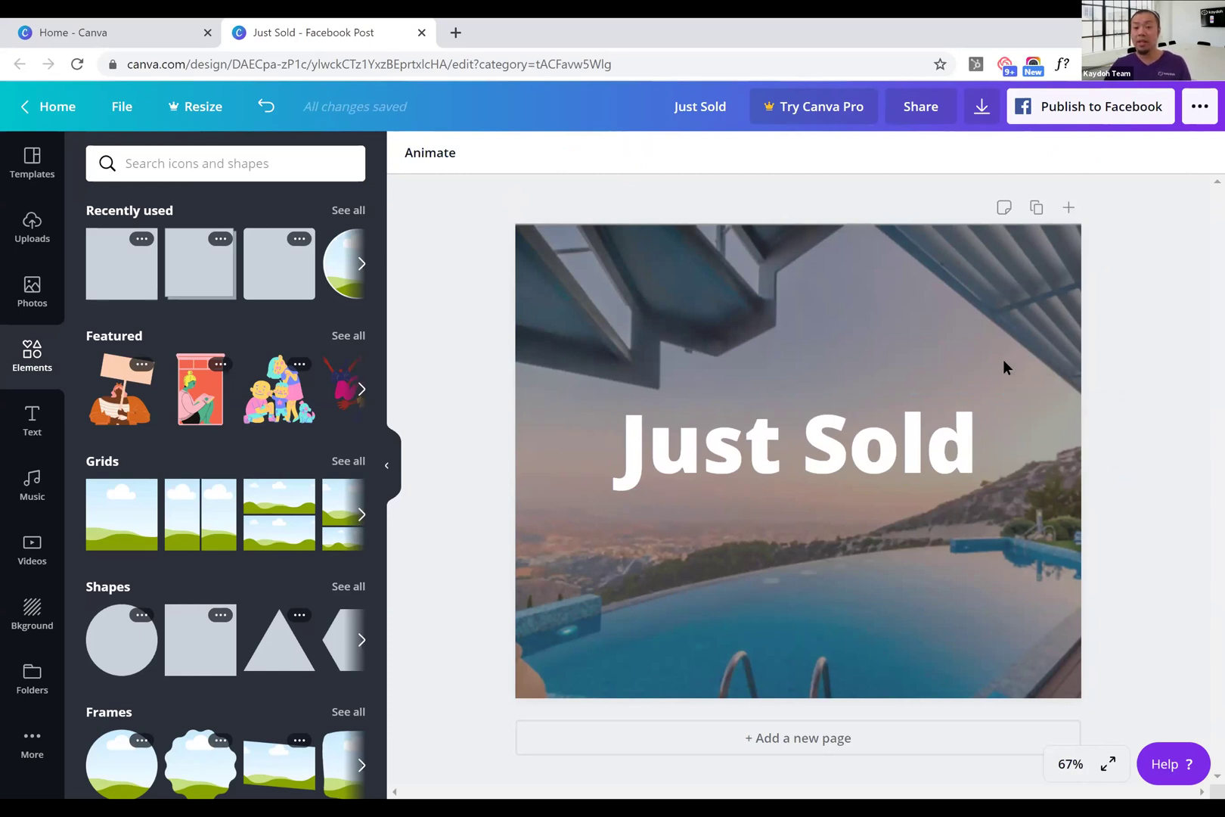
pyautogui.click(945, 379)
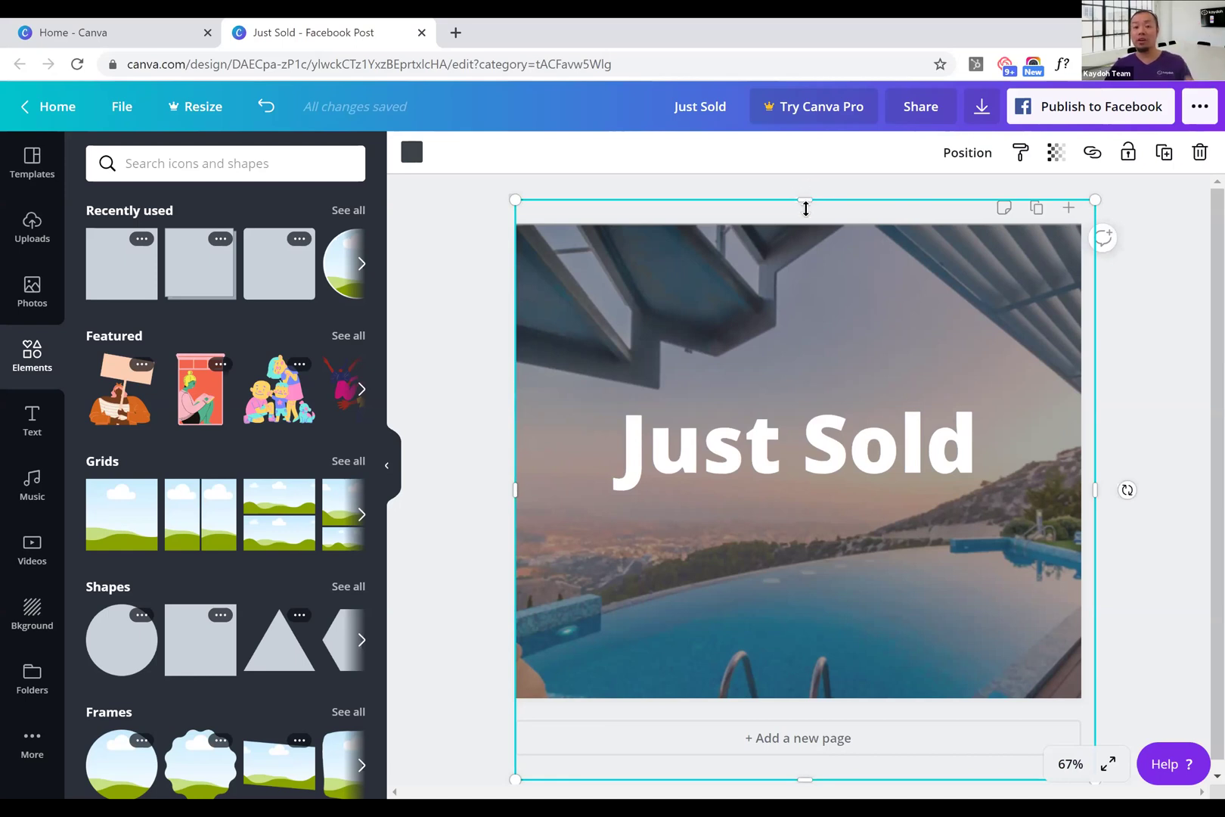
# Drag the overlay's top and bottom edges inward to form a band behind Just Sold
pyautogui.moveTo(803, 209); pyautogui.dragTo(800, 366)
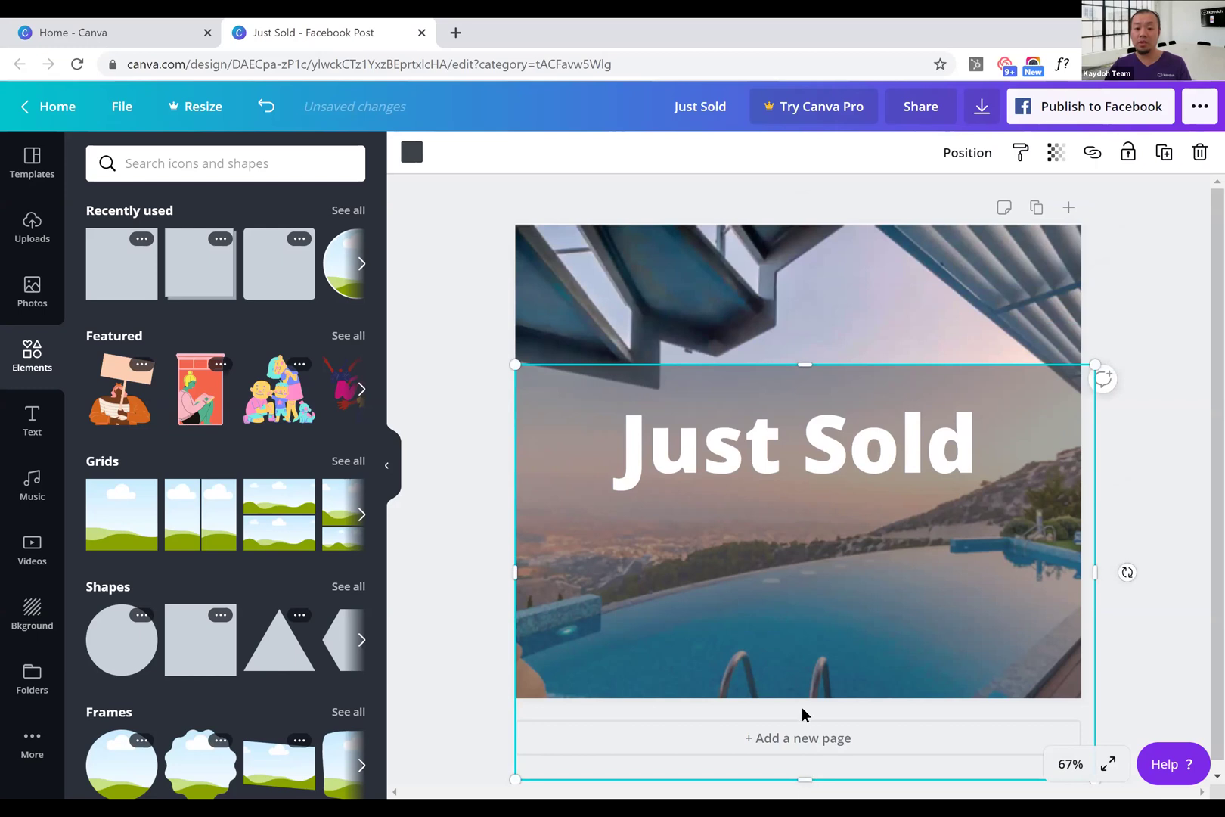
pyautogui.moveTo(801, 780); pyautogui.dragTo(800, 494)
pyautogui.click(839, 439)
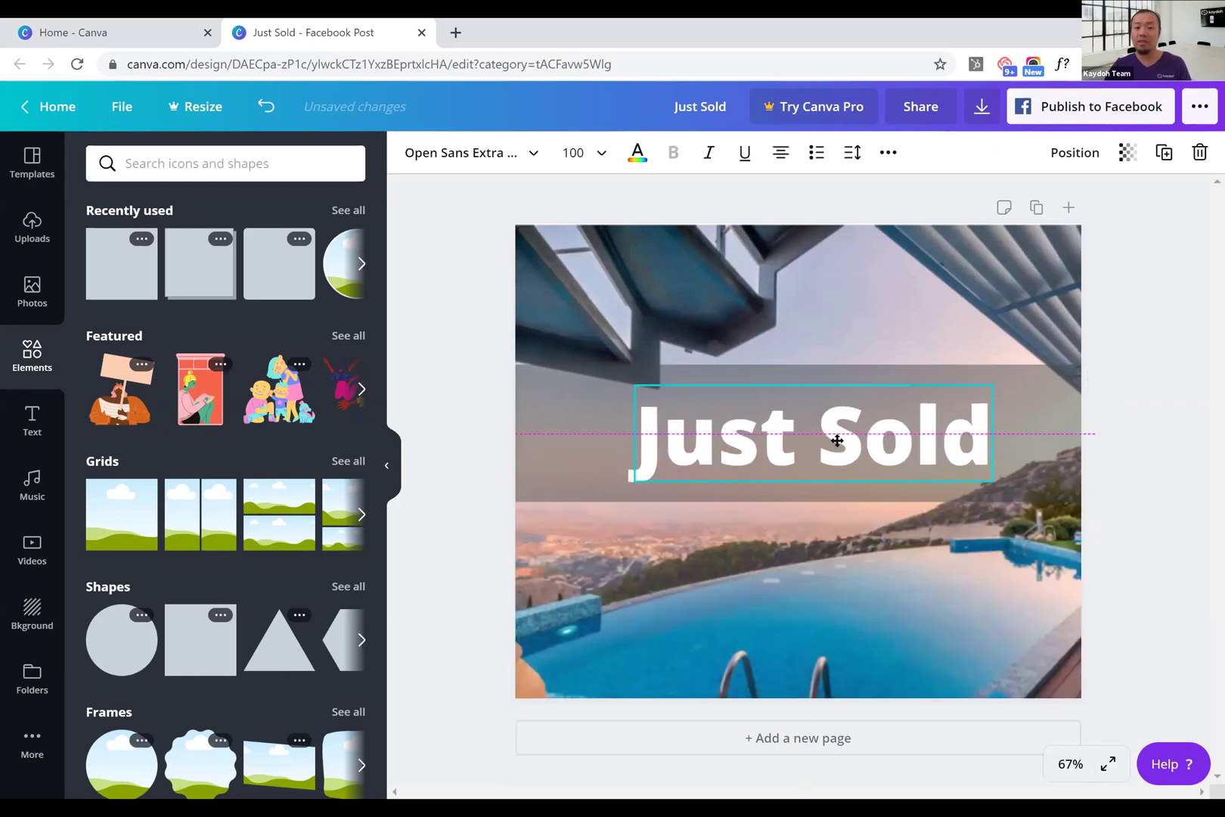
pyautogui.click(845, 537)
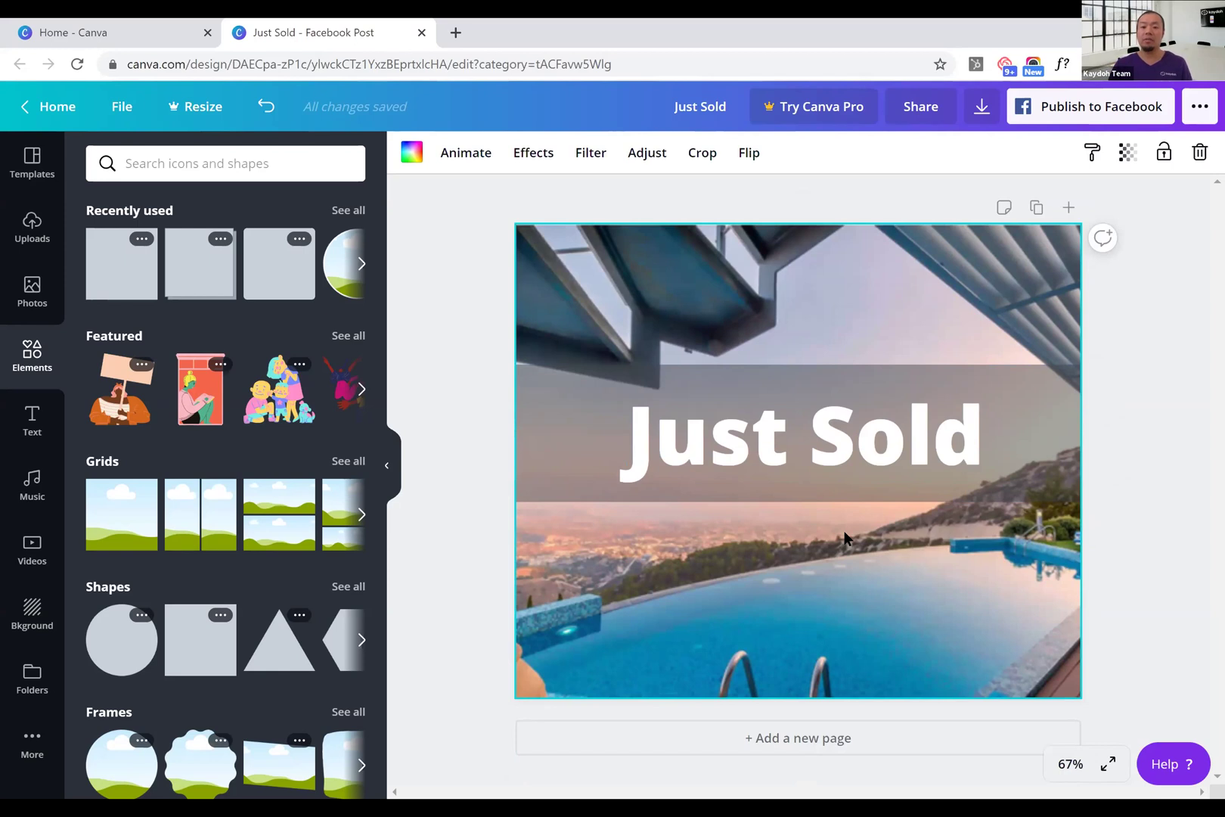
# Move the grey band lower on the photo and trim its right and top edges
pyautogui.moveTo(594, 419); pyautogui.dragTo(531, 563)
pyautogui.moveTo(950, 576); pyautogui.dragTo(933, 580)
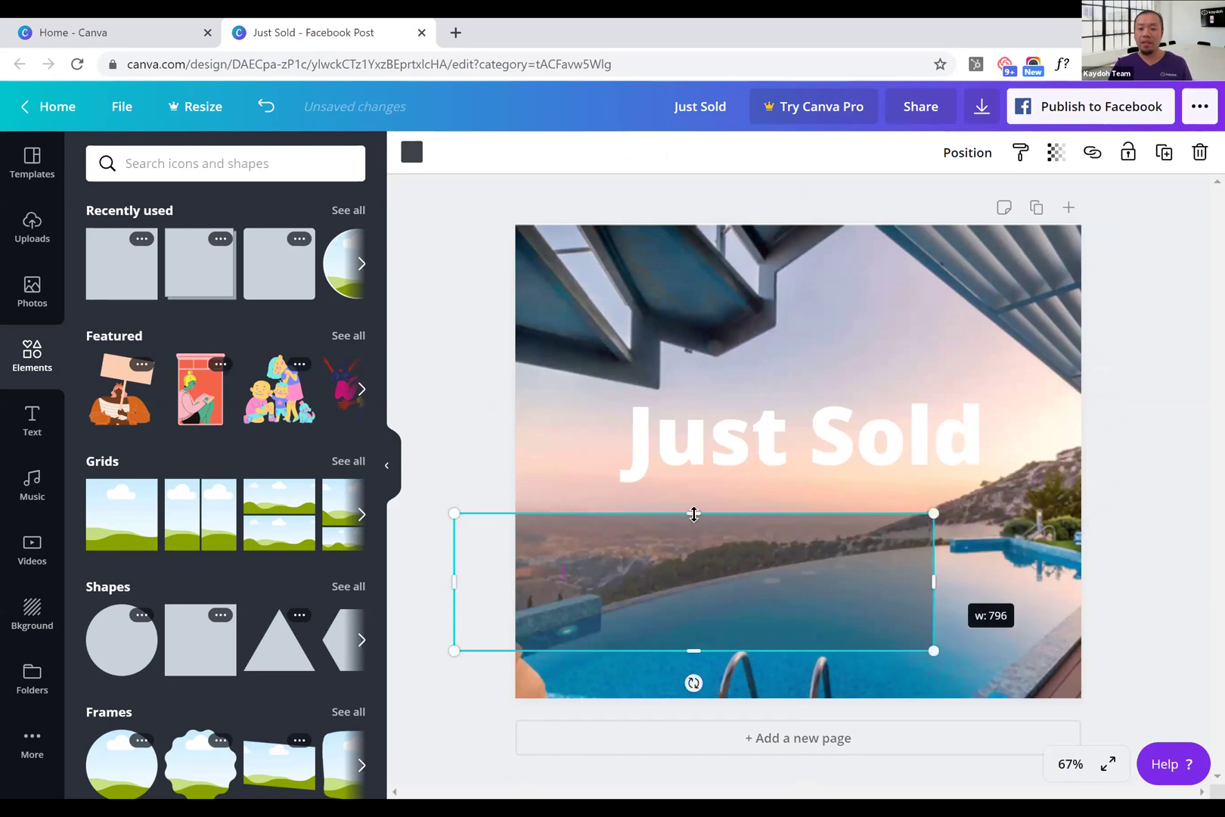
pyautogui.moveTo(694, 513); pyautogui.dragTo(694, 552)
# Move the Just Sold text down onto the band and fine-tune their alignment
pyautogui.moveTo(714, 458); pyautogui.dragTo(633, 609)
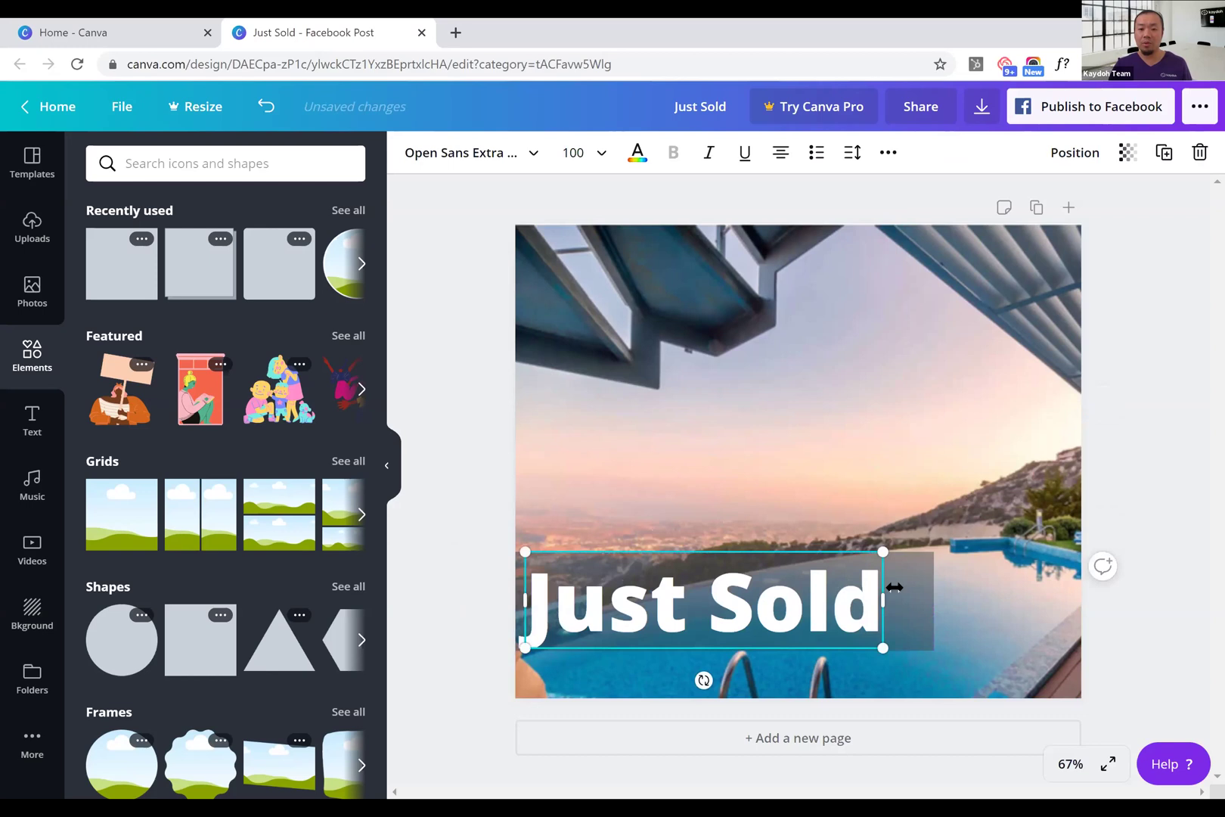
pyautogui.click(918, 571)
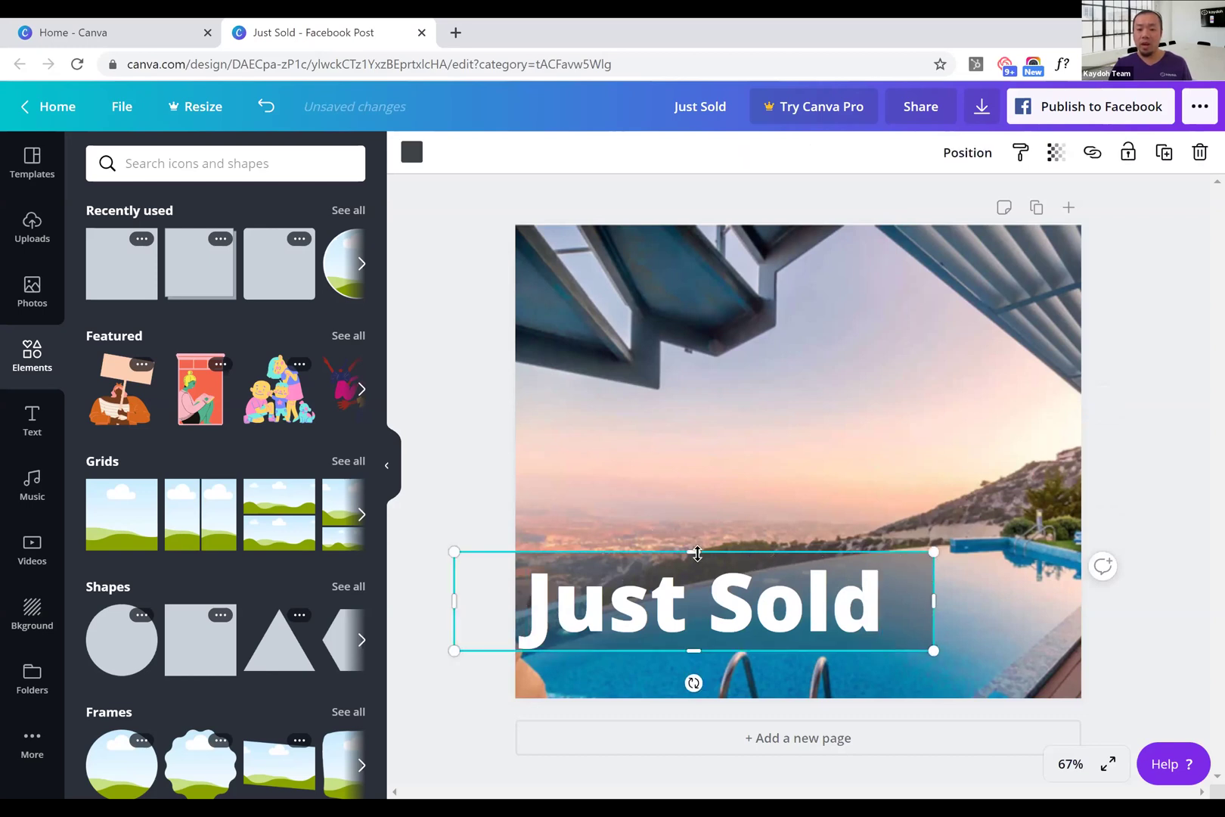
pyautogui.moveTo(687, 543); pyautogui.dragTo(686, 534)
pyautogui.click(777, 601)
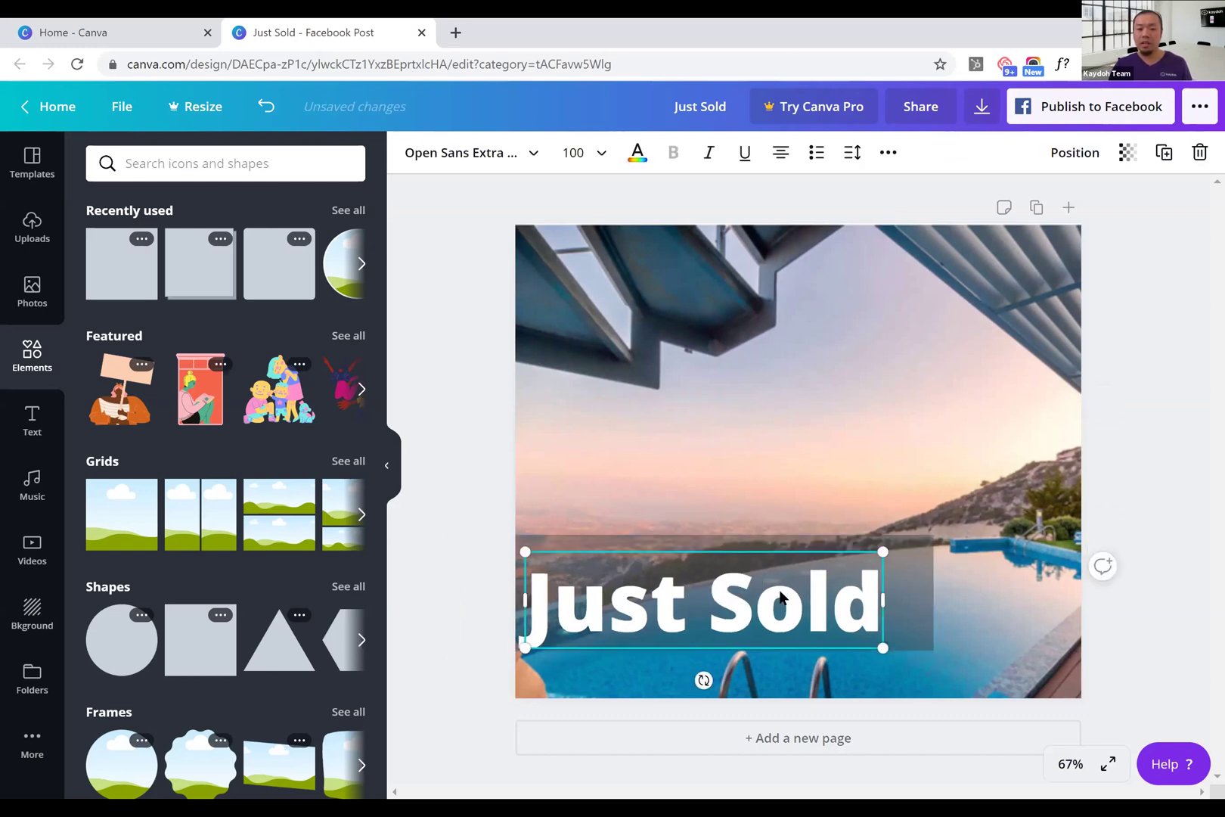
pyautogui.moveTo(777, 601); pyautogui.dragTo(781, 592)
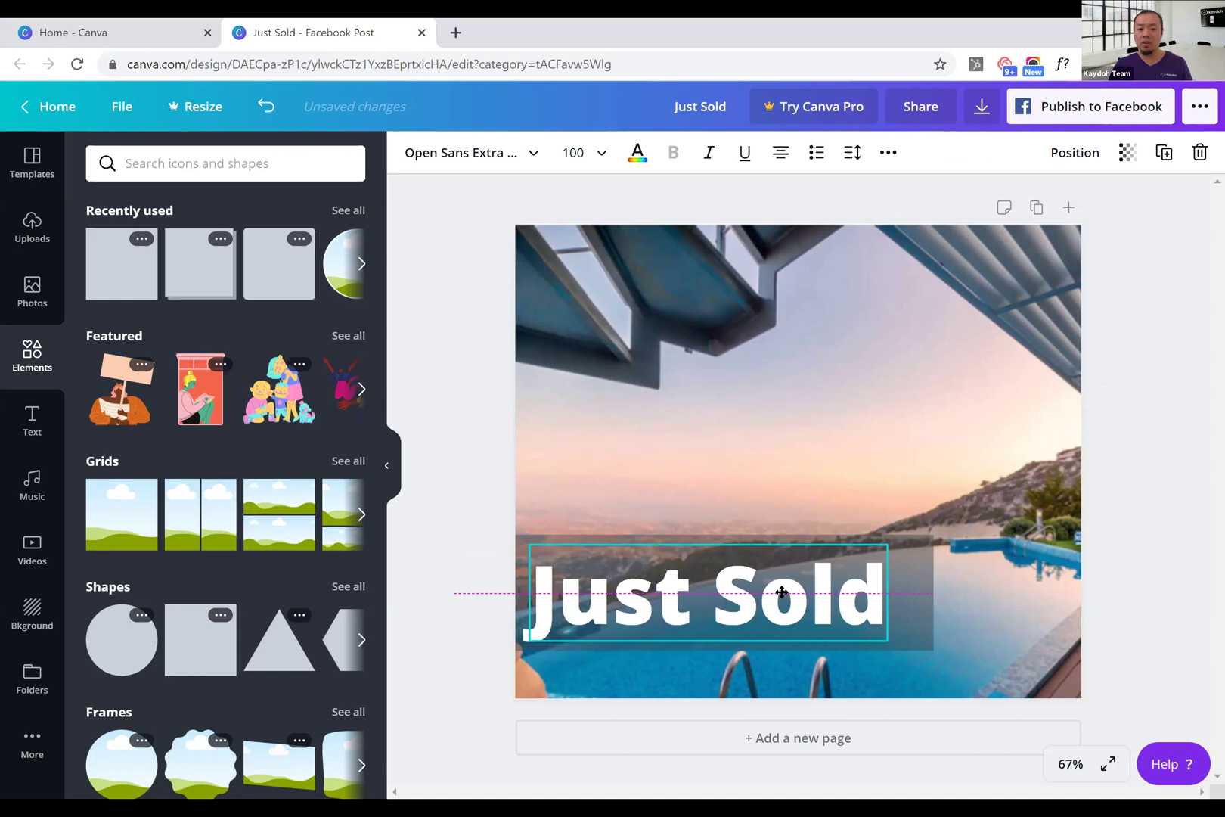
pyautogui.click(917, 592)
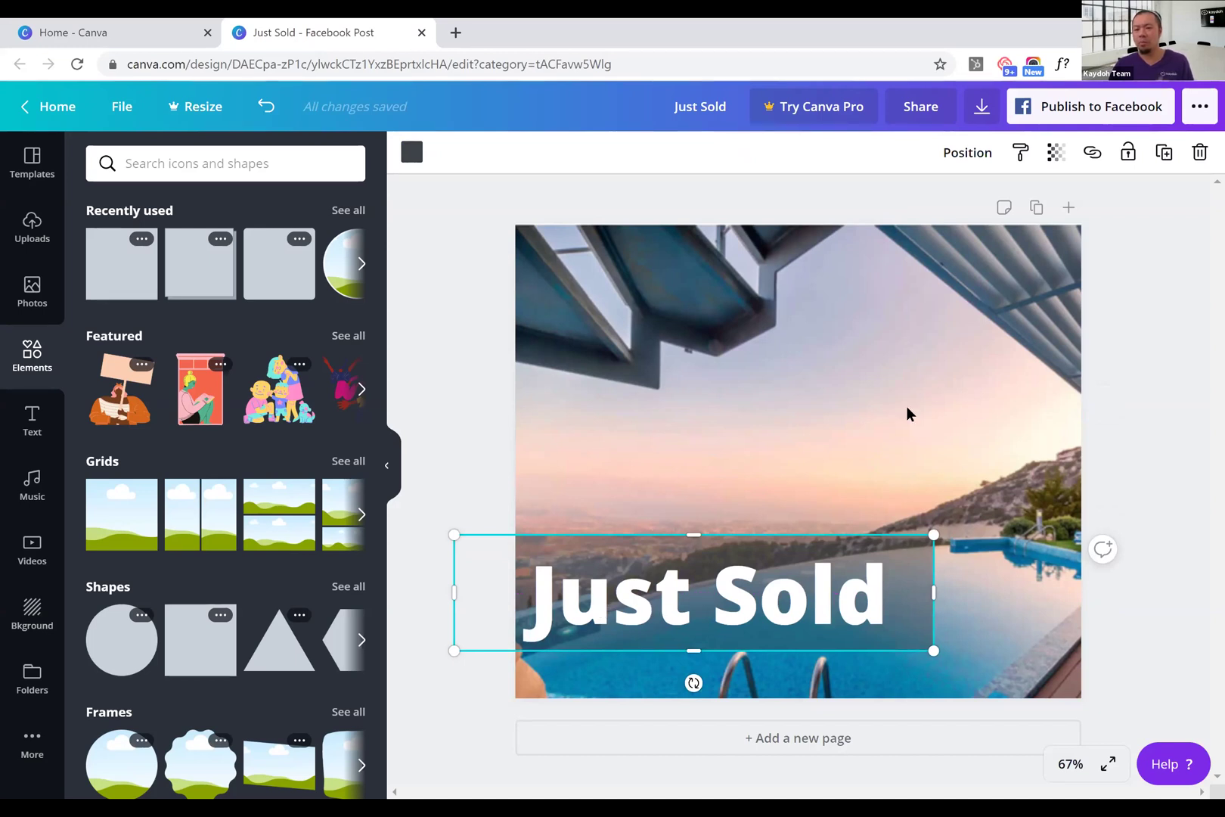
# Set the dark box's transparency to about 76 so the pool shows through
pyautogui.click(1063, 151)
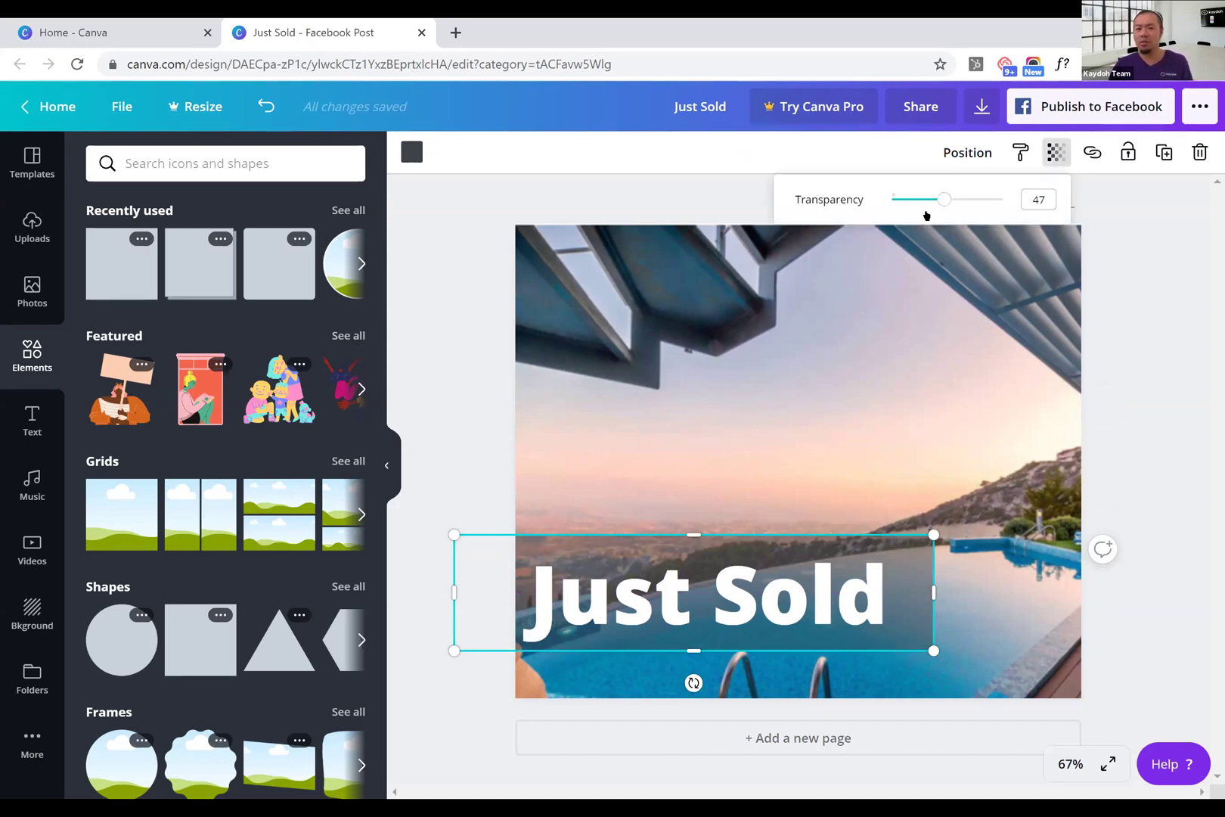
pyautogui.moveTo(946, 208); pyautogui.dragTo(980, 217)
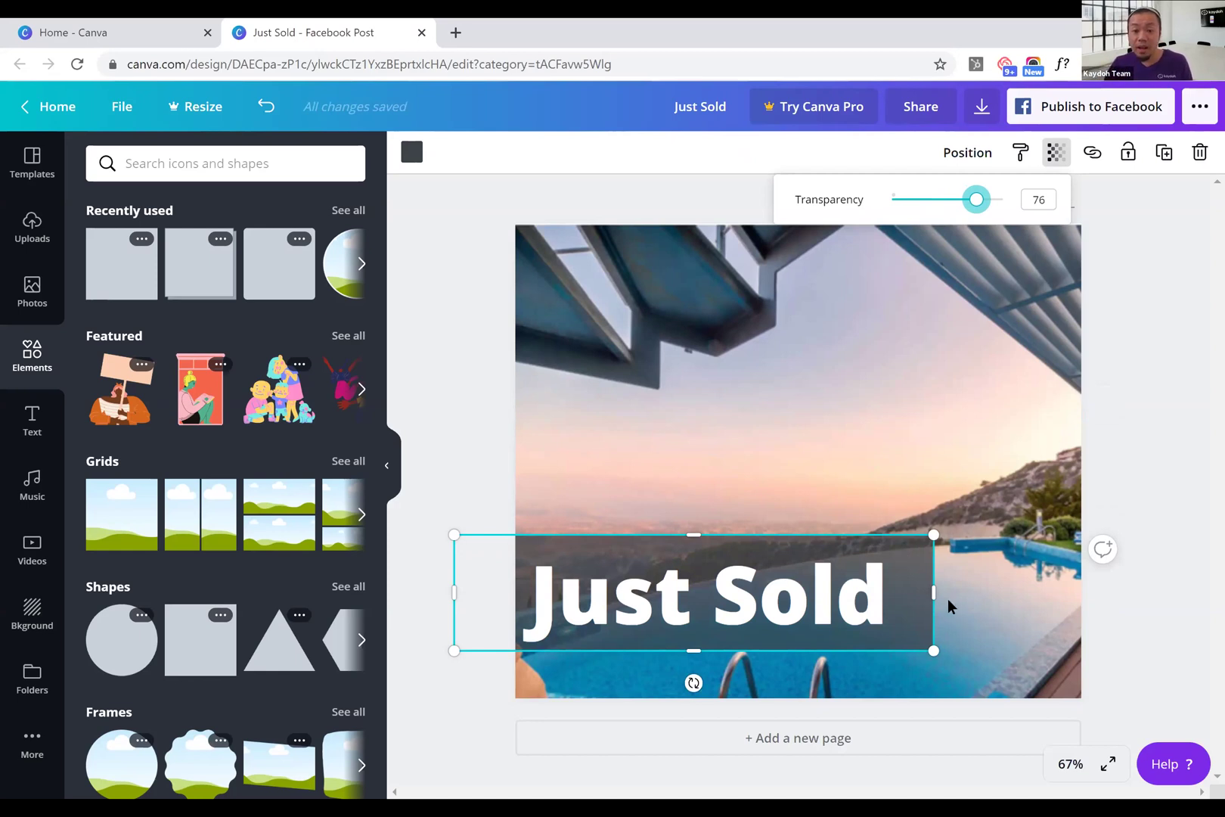
pyautogui.click(997, 591)
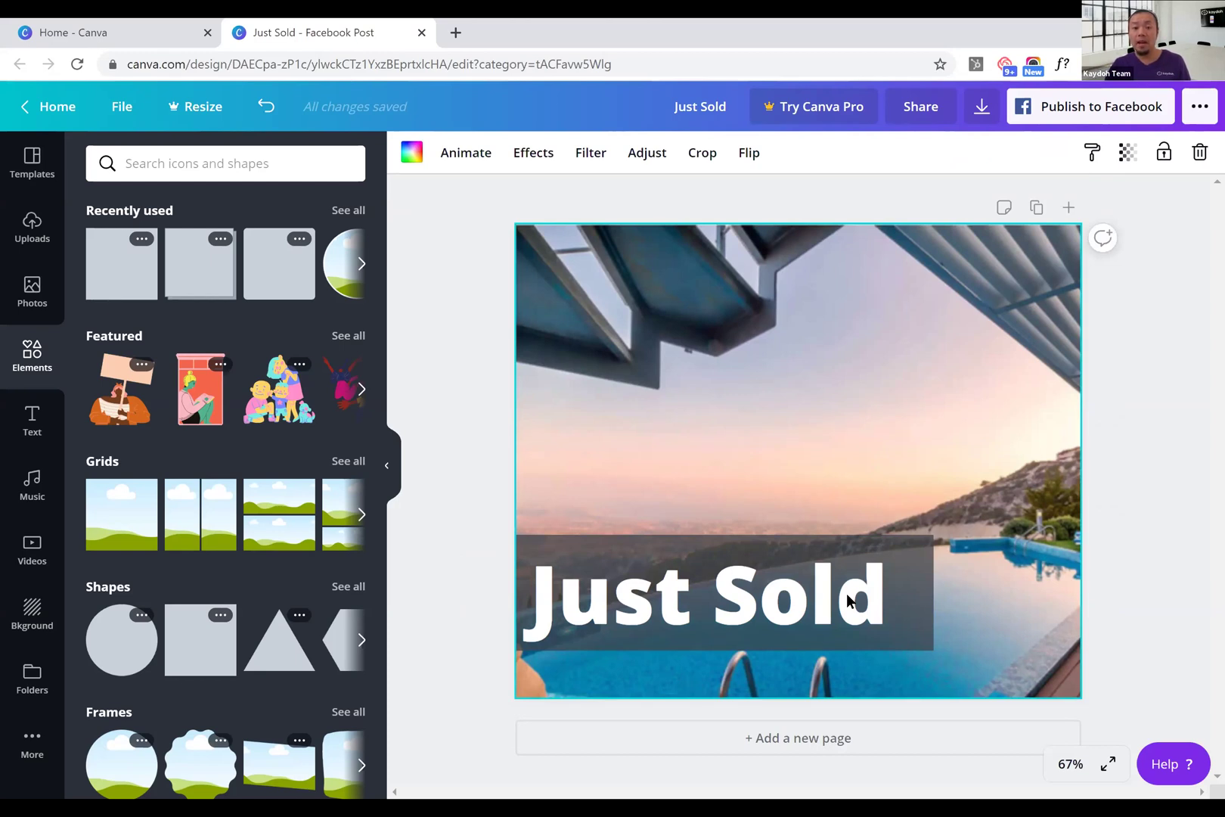
# Delete the dark box and drag the white Just Sold text up and right onto the sky
pyautogui.click(911, 573)
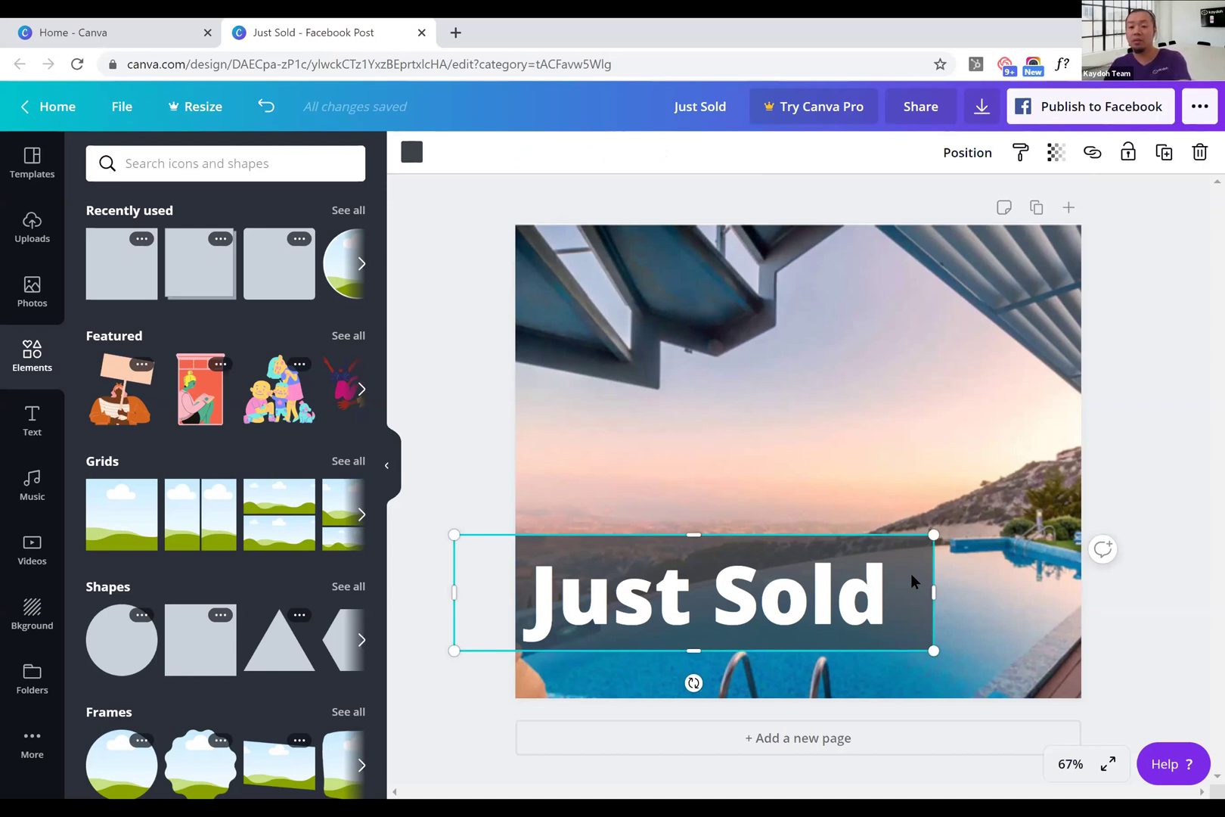
pyautogui.press('Delete')
pyautogui.click(875, 587)
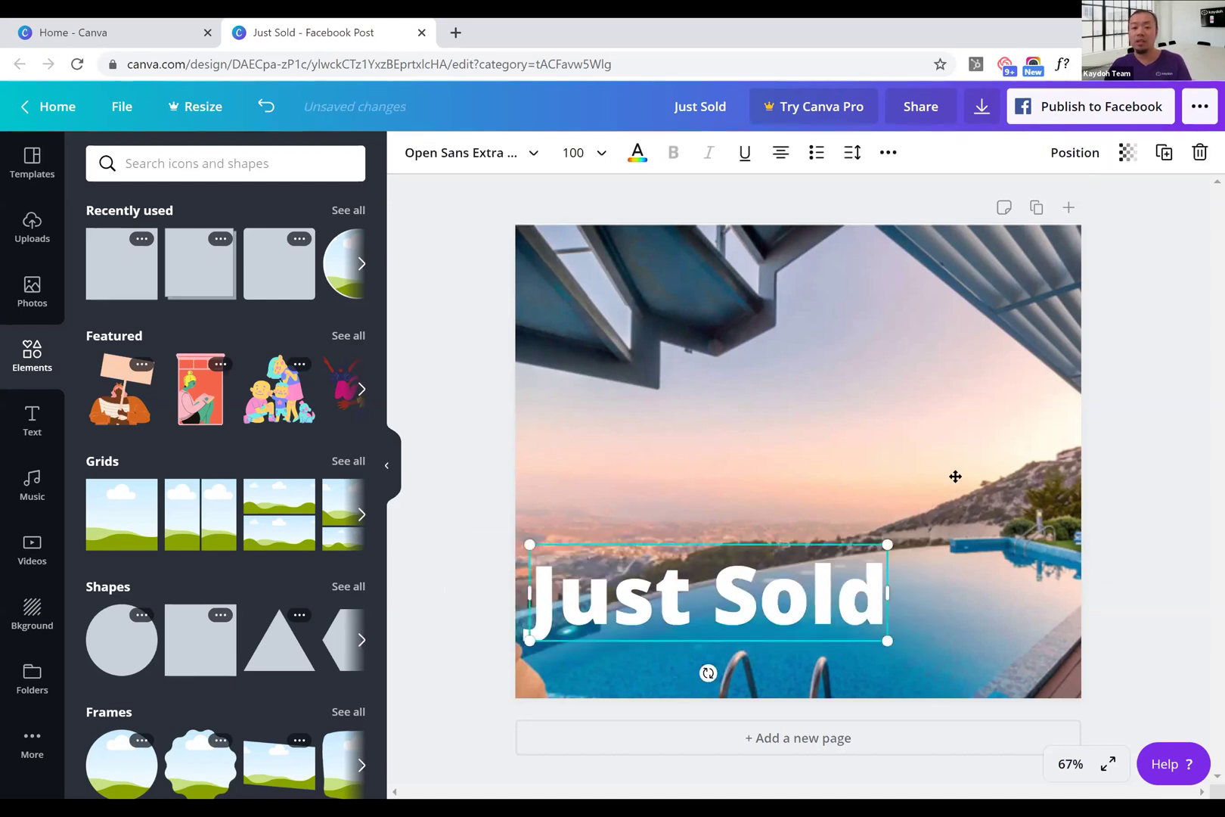
pyautogui.moveTo(899, 554); pyautogui.dragTo(972, 431)
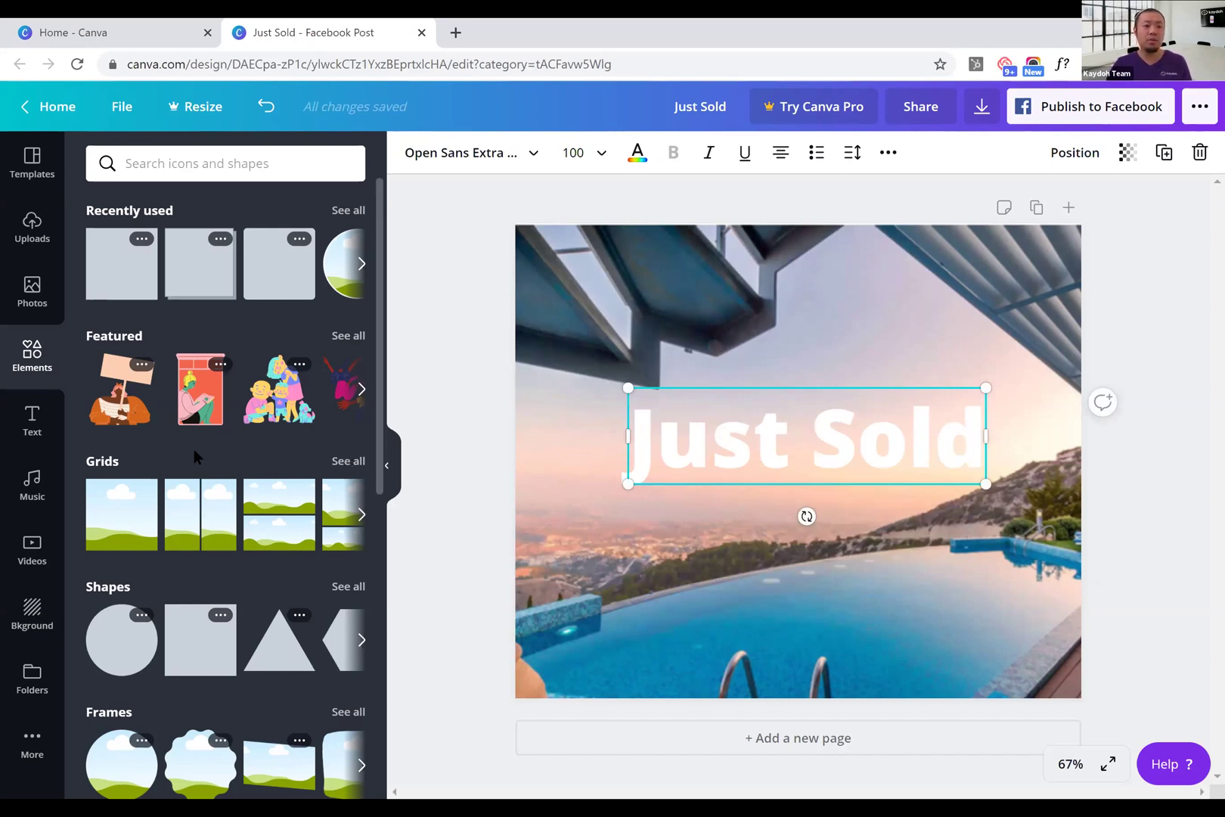
# Make a copy of the Just Sold text offset slightly right and down
pyautogui.click(695, 451)
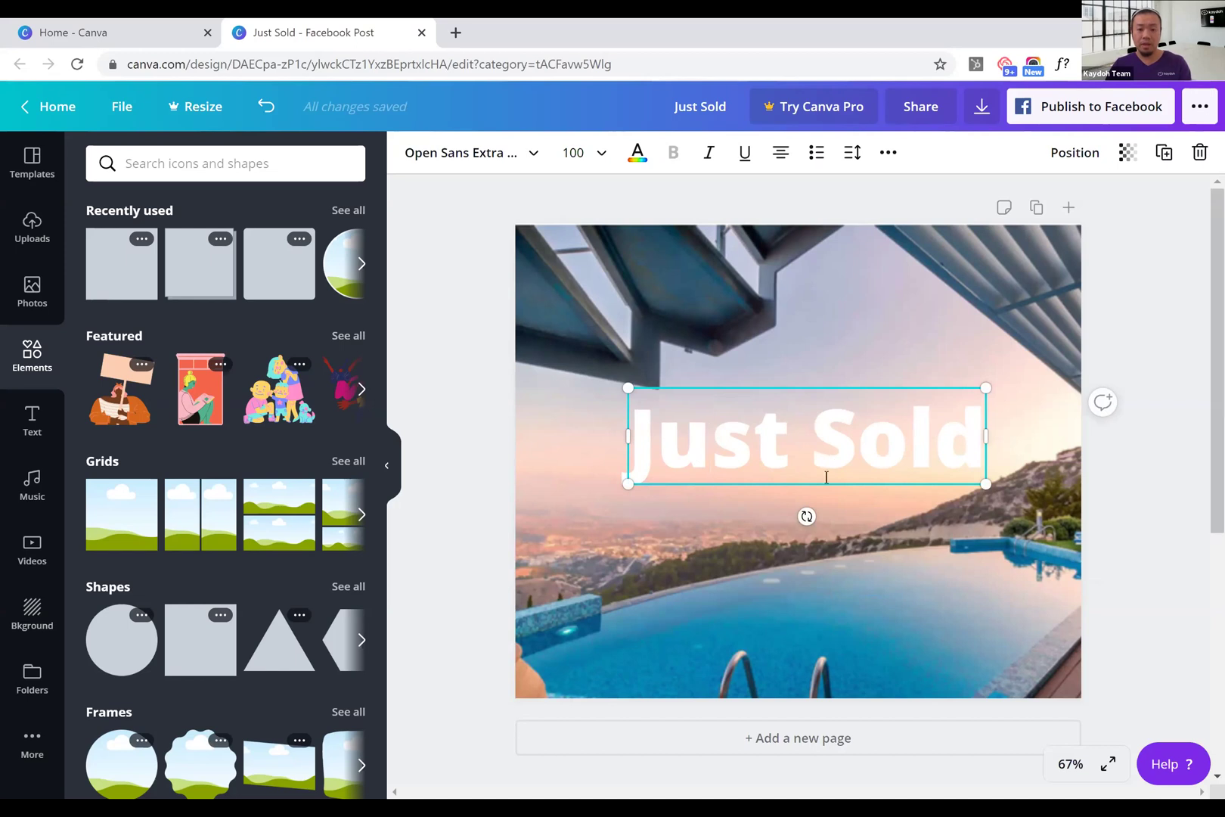
pyautogui.click(840, 443)
pyautogui.click(894, 566)
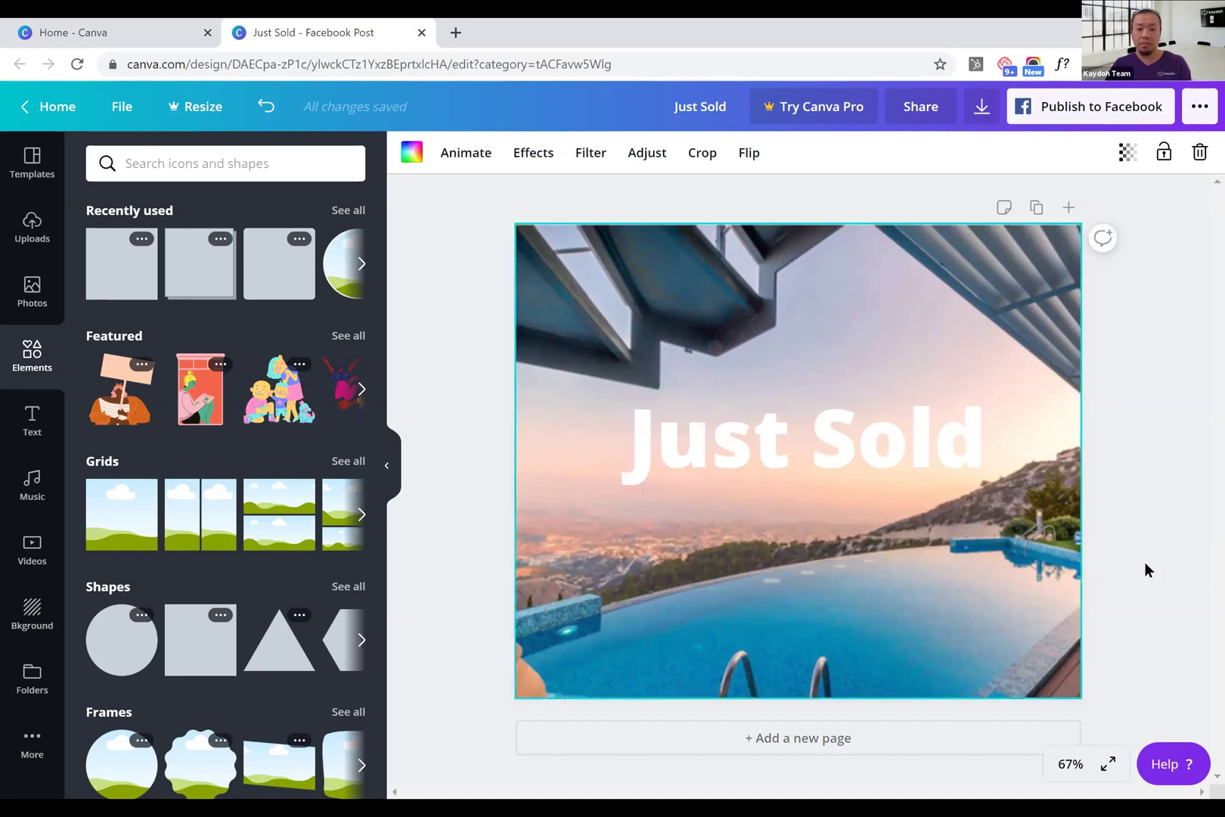
pyautogui.click(832, 454)
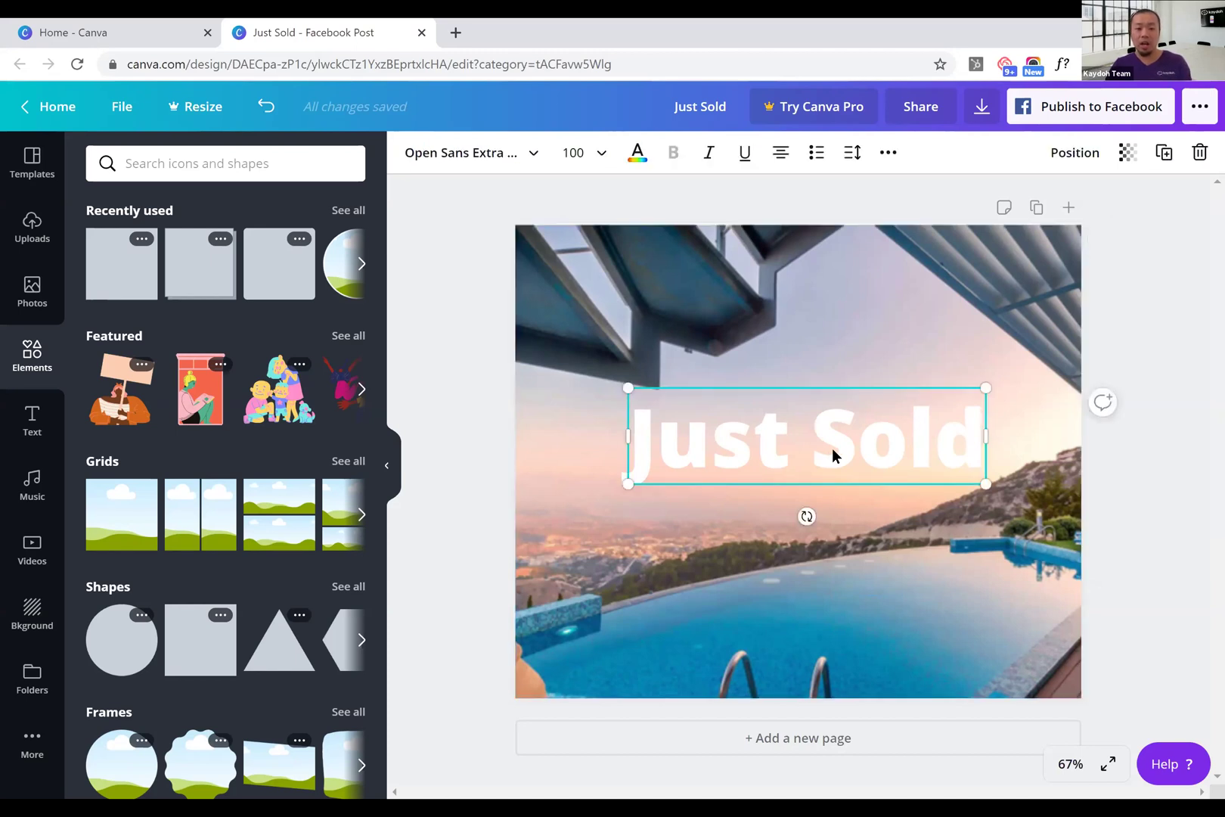
pyautogui.moveTo(832, 449); pyautogui.dragTo(841, 460)
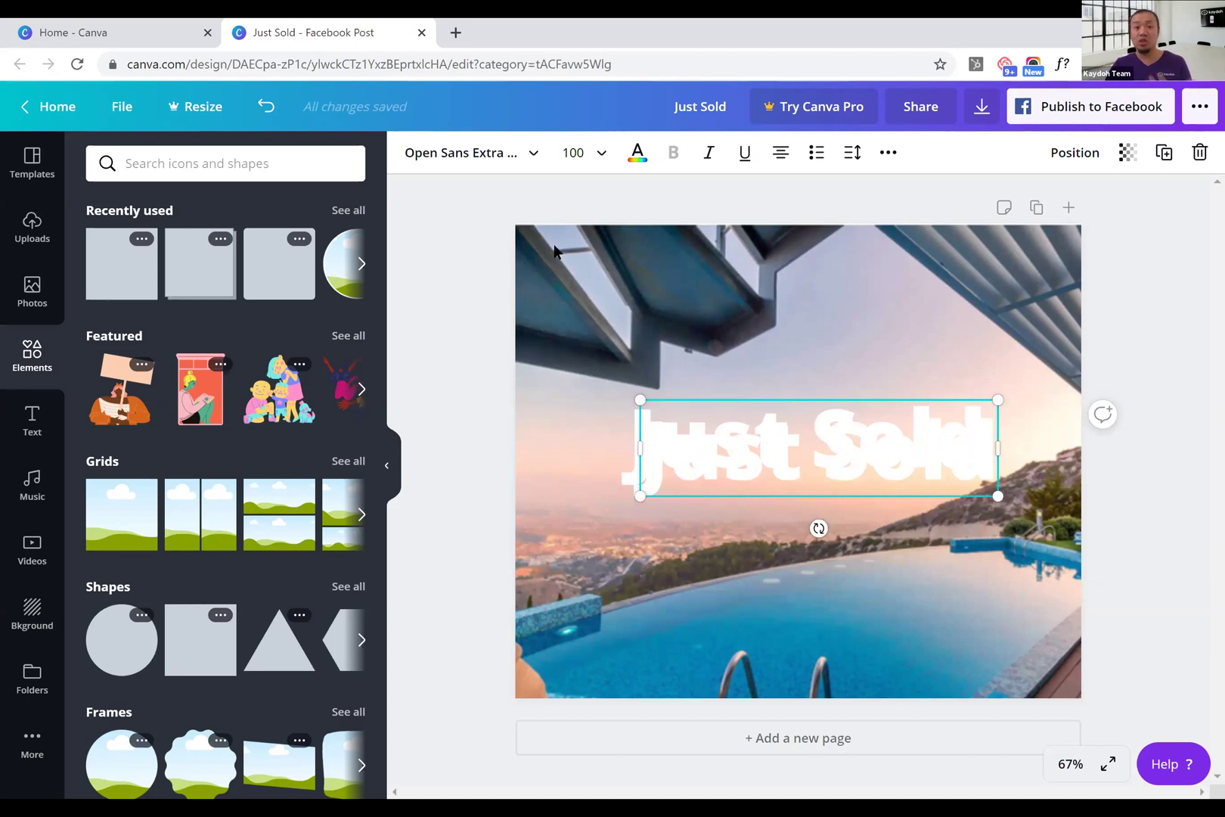
# Turn the copied Just Sold text black
pyautogui.click(635, 155)
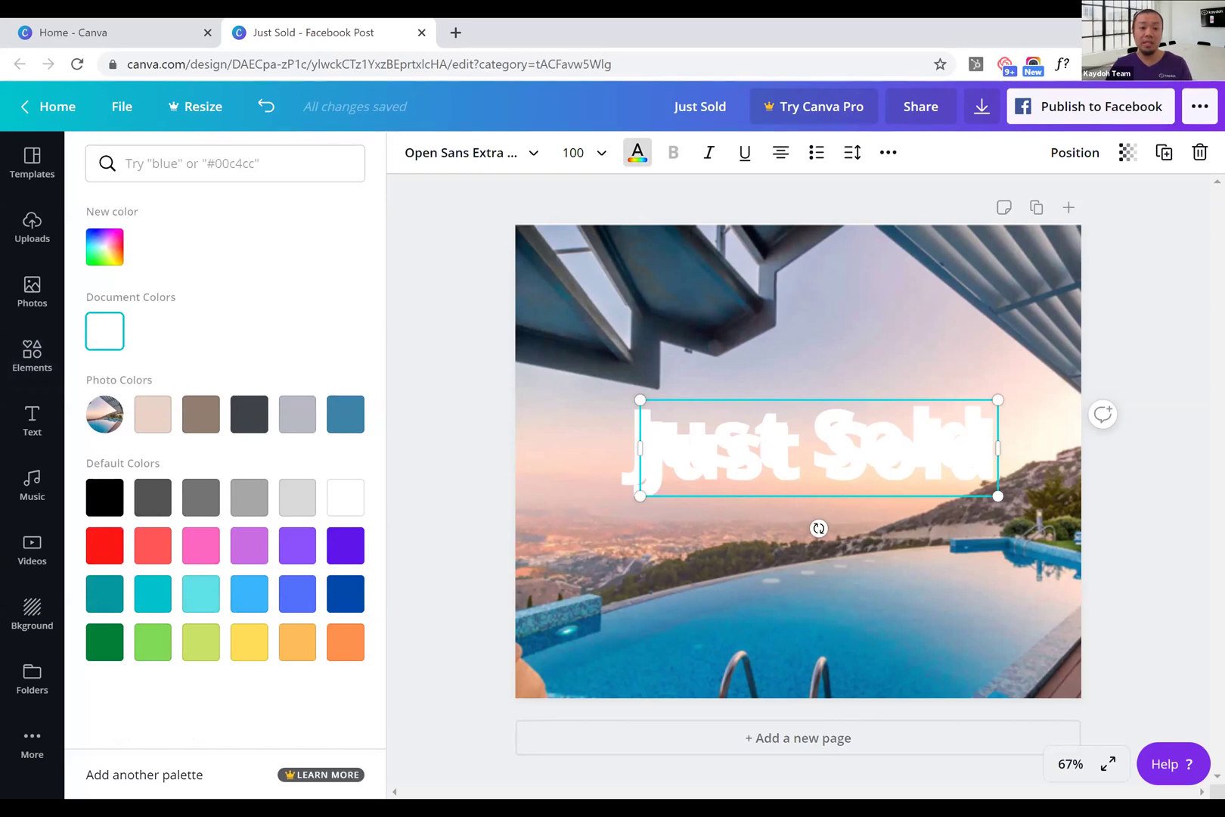
pyautogui.click(104, 497)
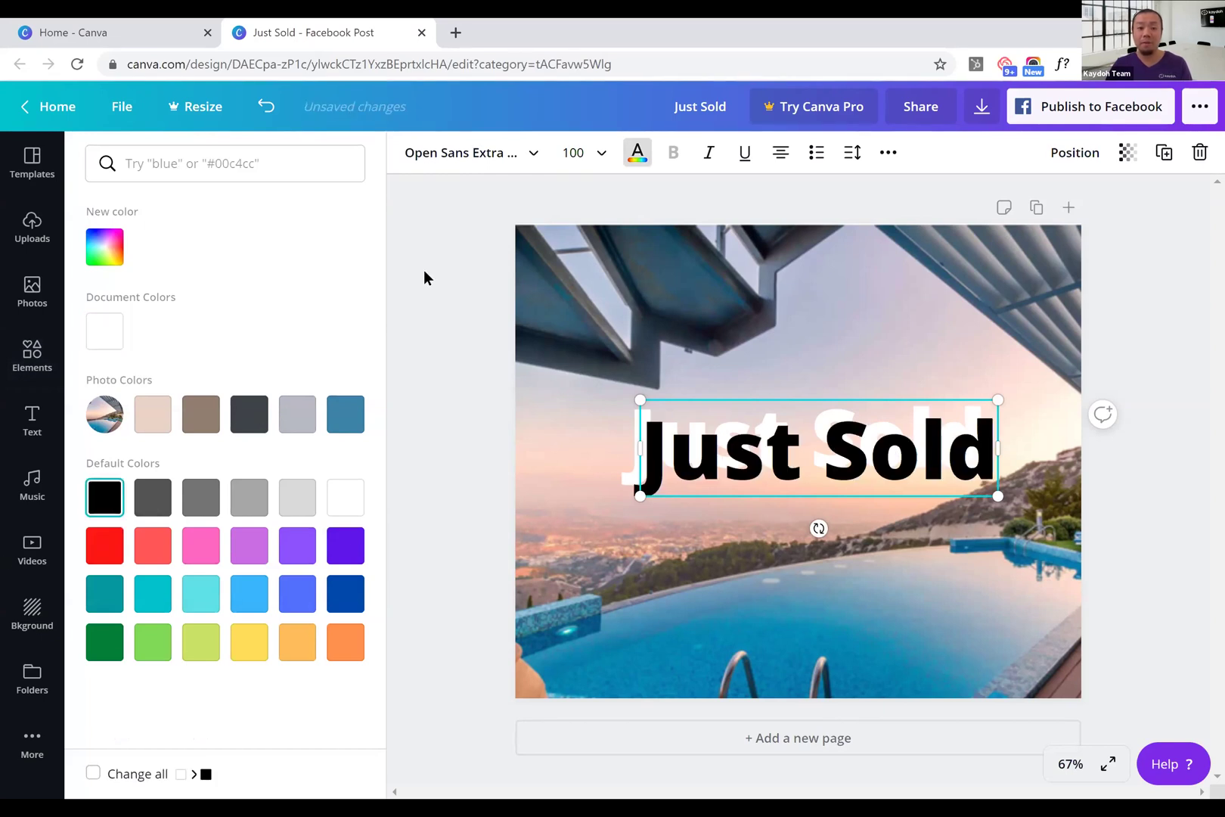
pyautogui.click(718, 423)
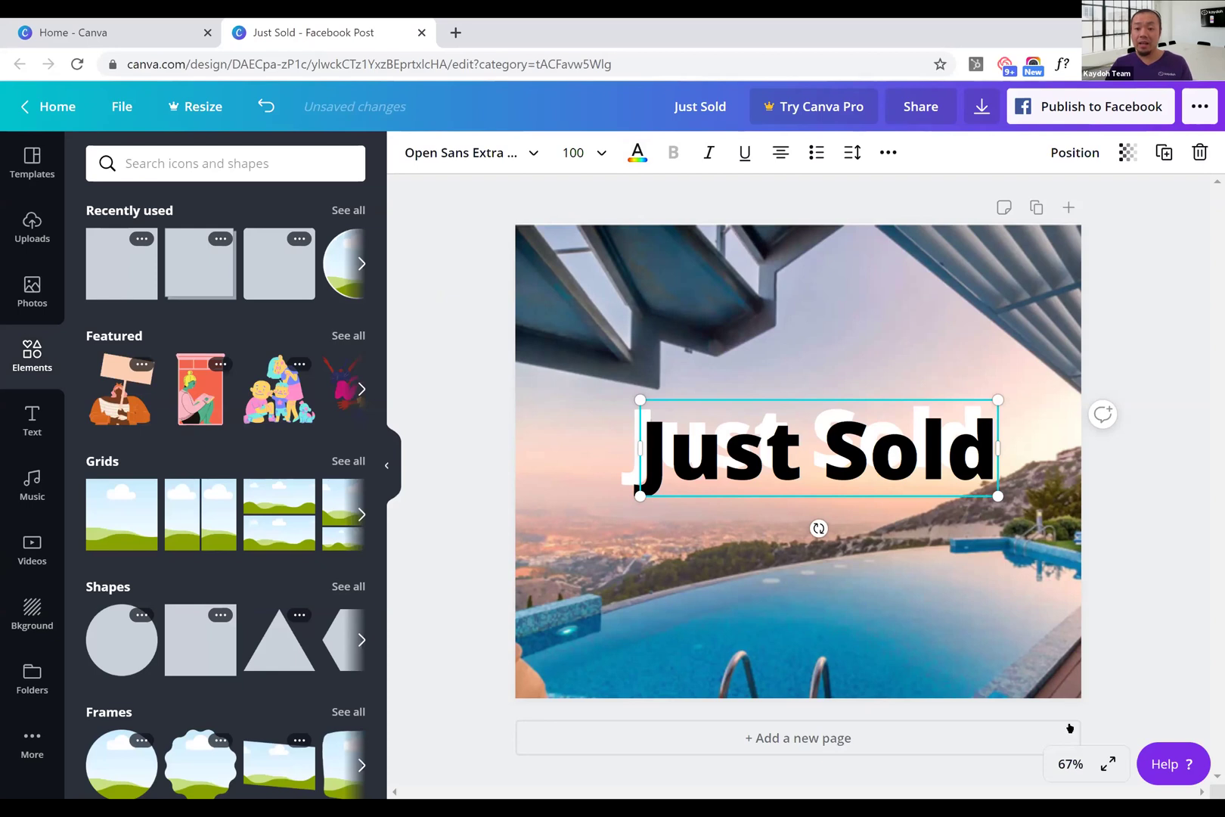
# Zoom the canvas to 100% and select the black Just Sold copy
pyautogui.click(1070, 763)
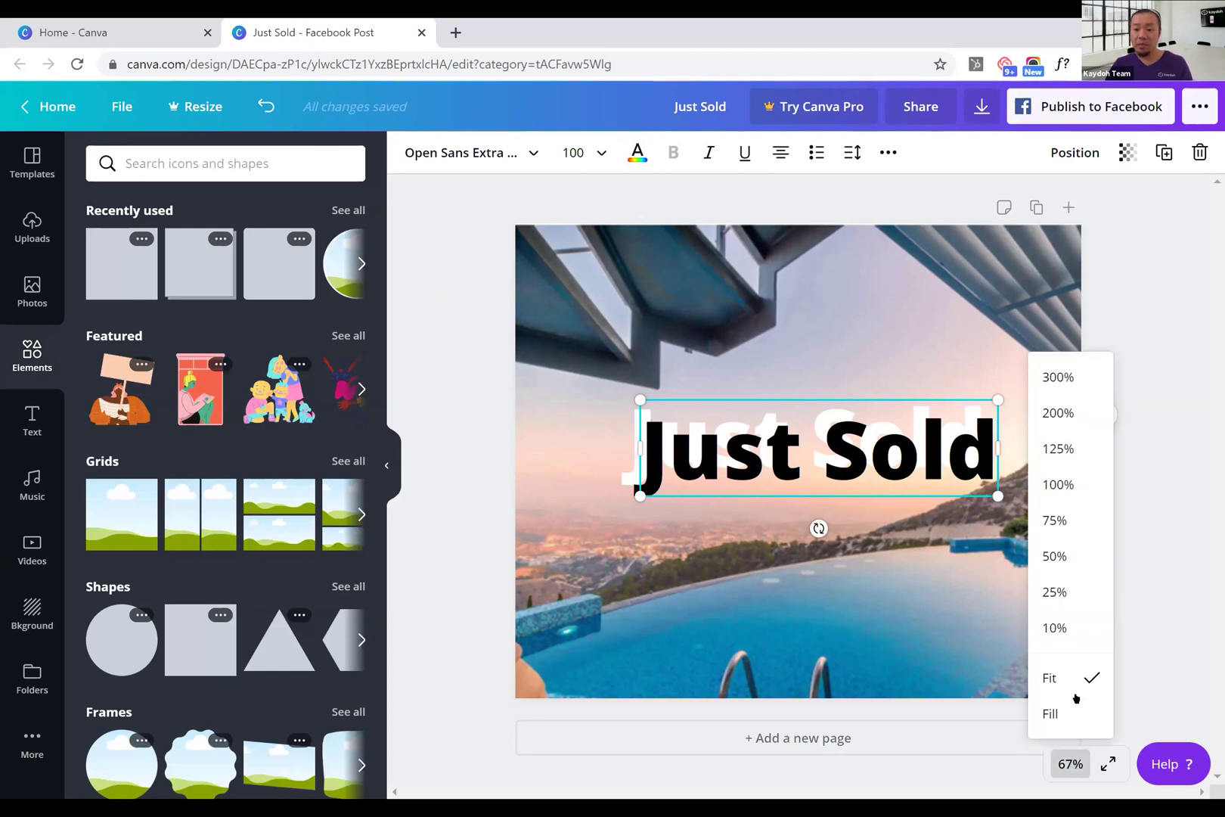
pyautogui.click(1057, 484)
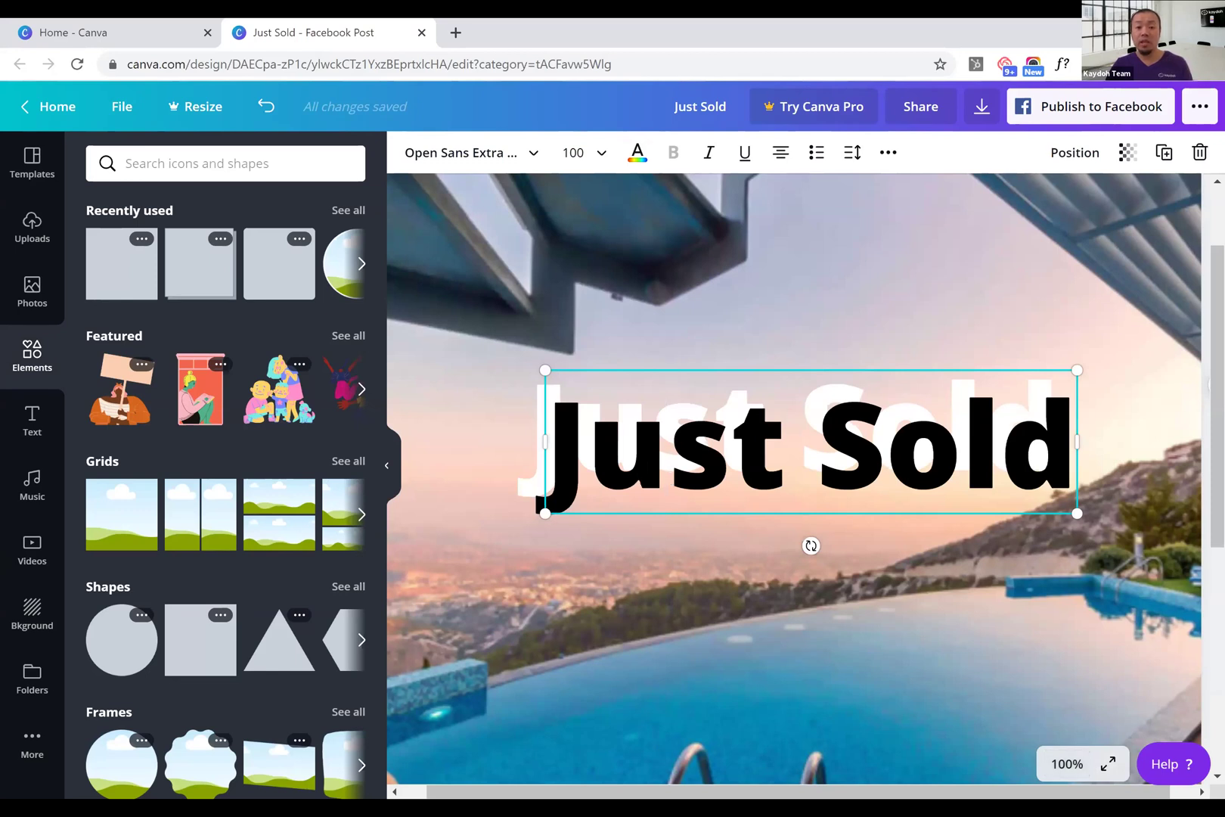
pyautogui.click(668, 462)
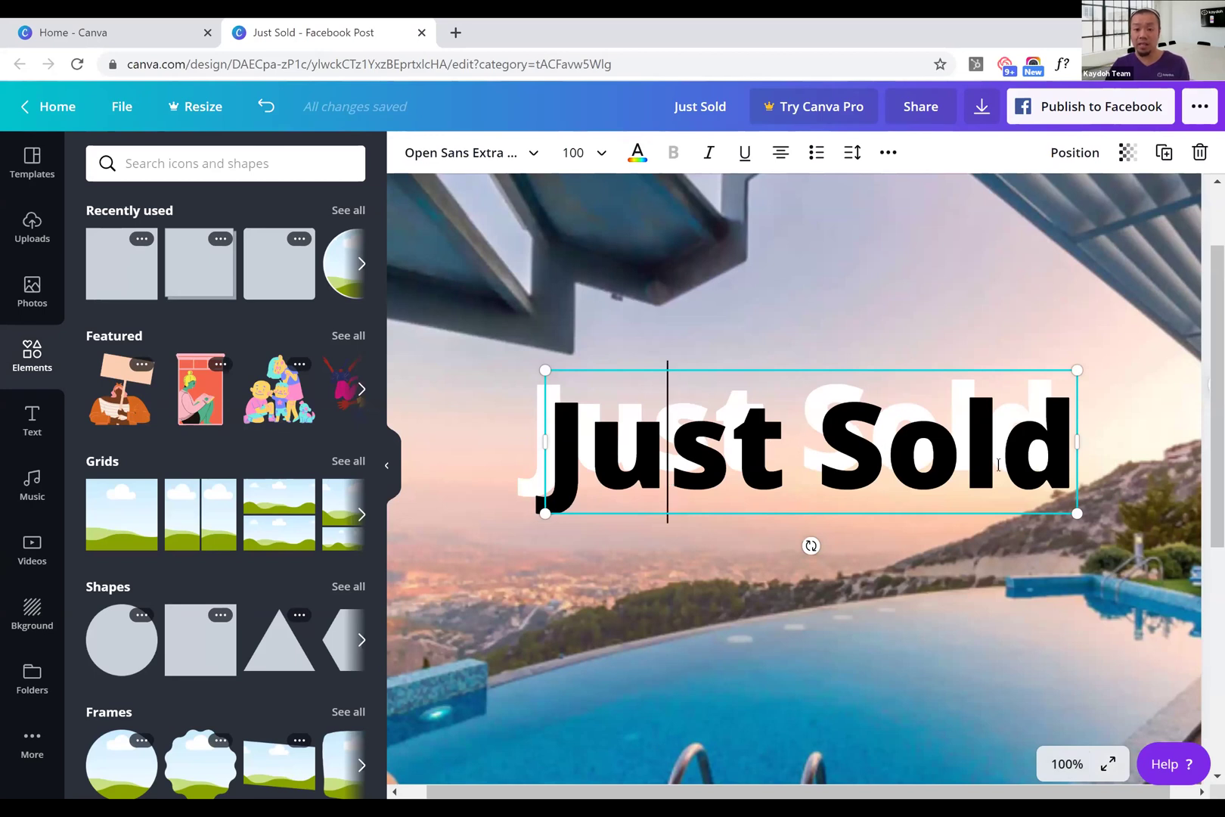
# Move the black Just Sold copy one layer backward, behind the white heading
pyautogui.click(1067, 155)
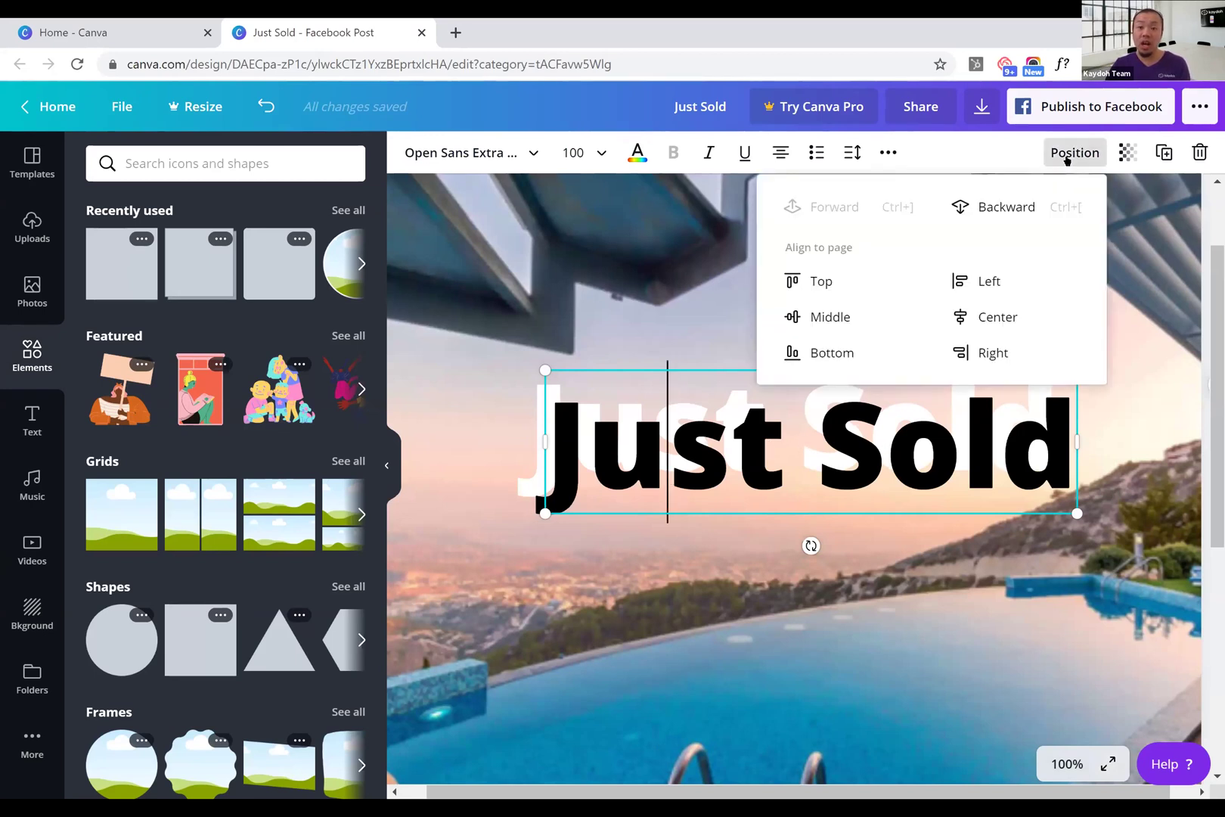
pyautogui.click(998, 209)
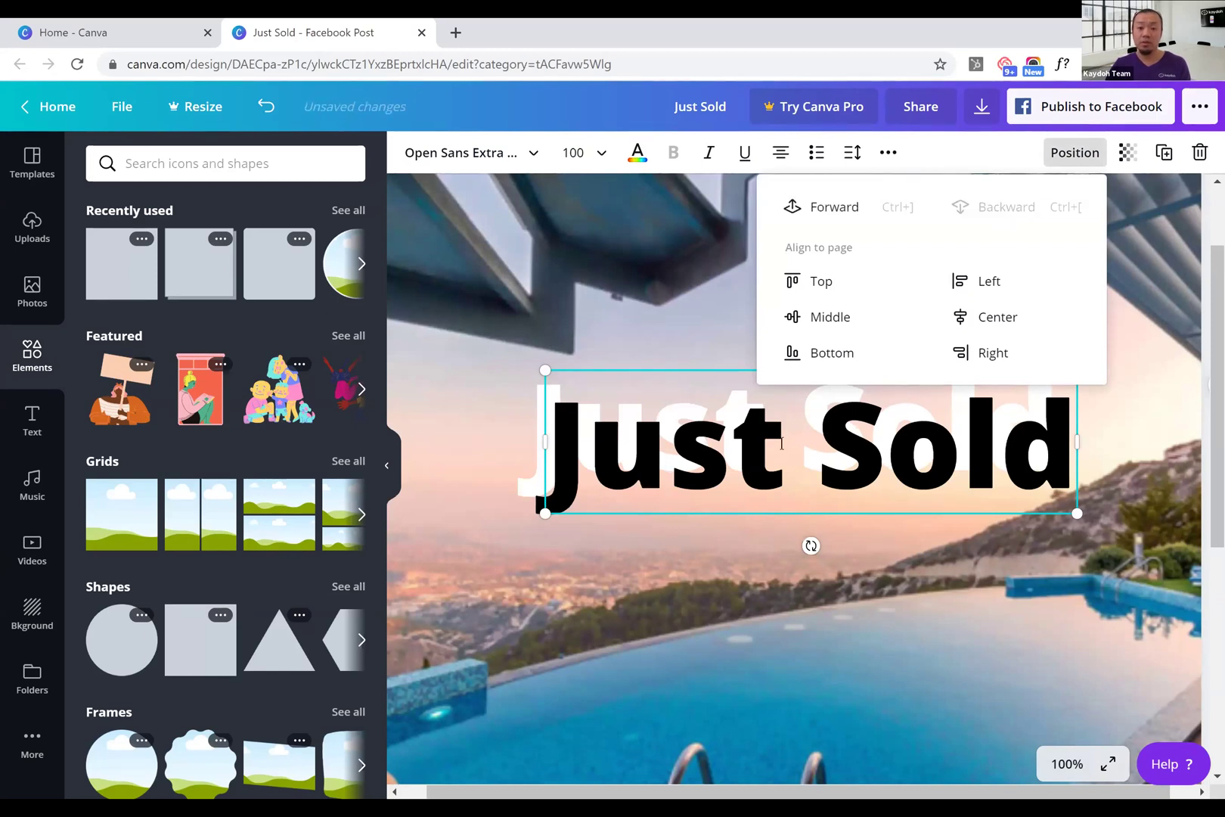
pyautogui.press('Escape')
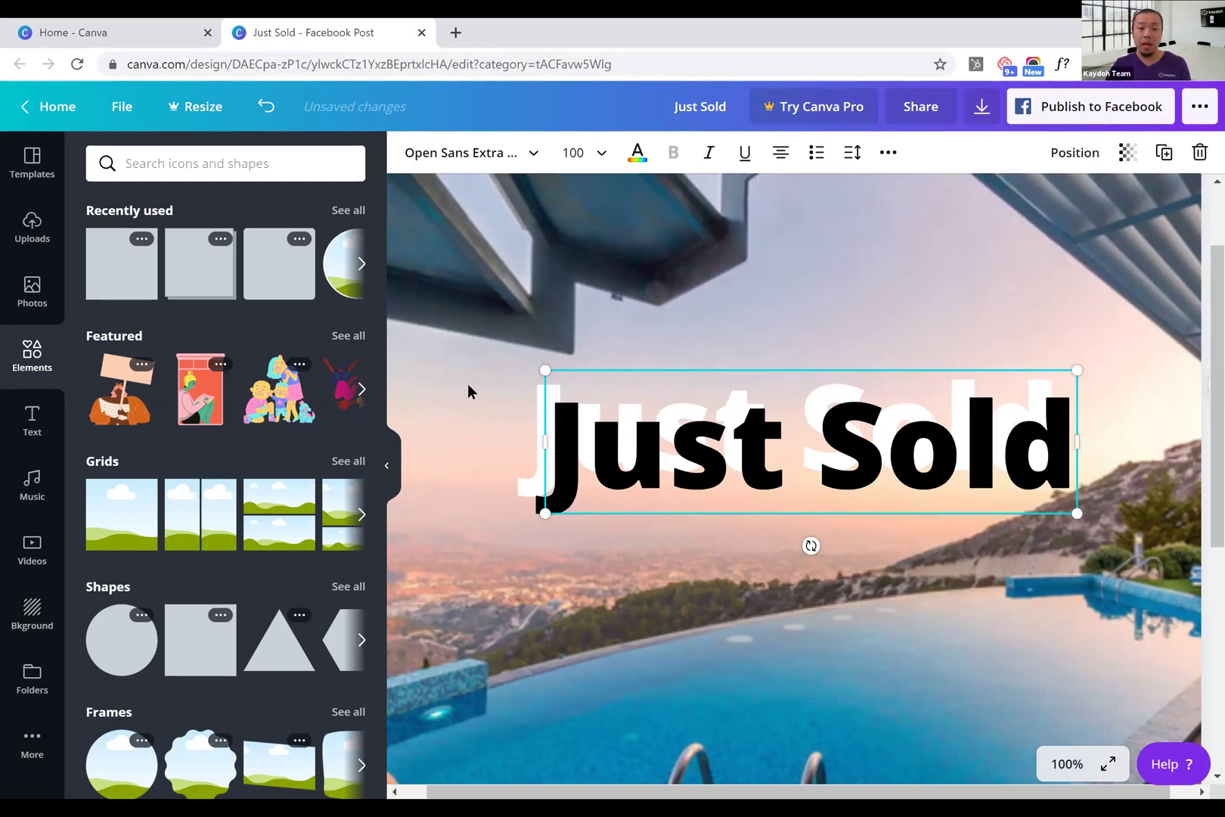
pyautogui.doubleClick(470, 393)
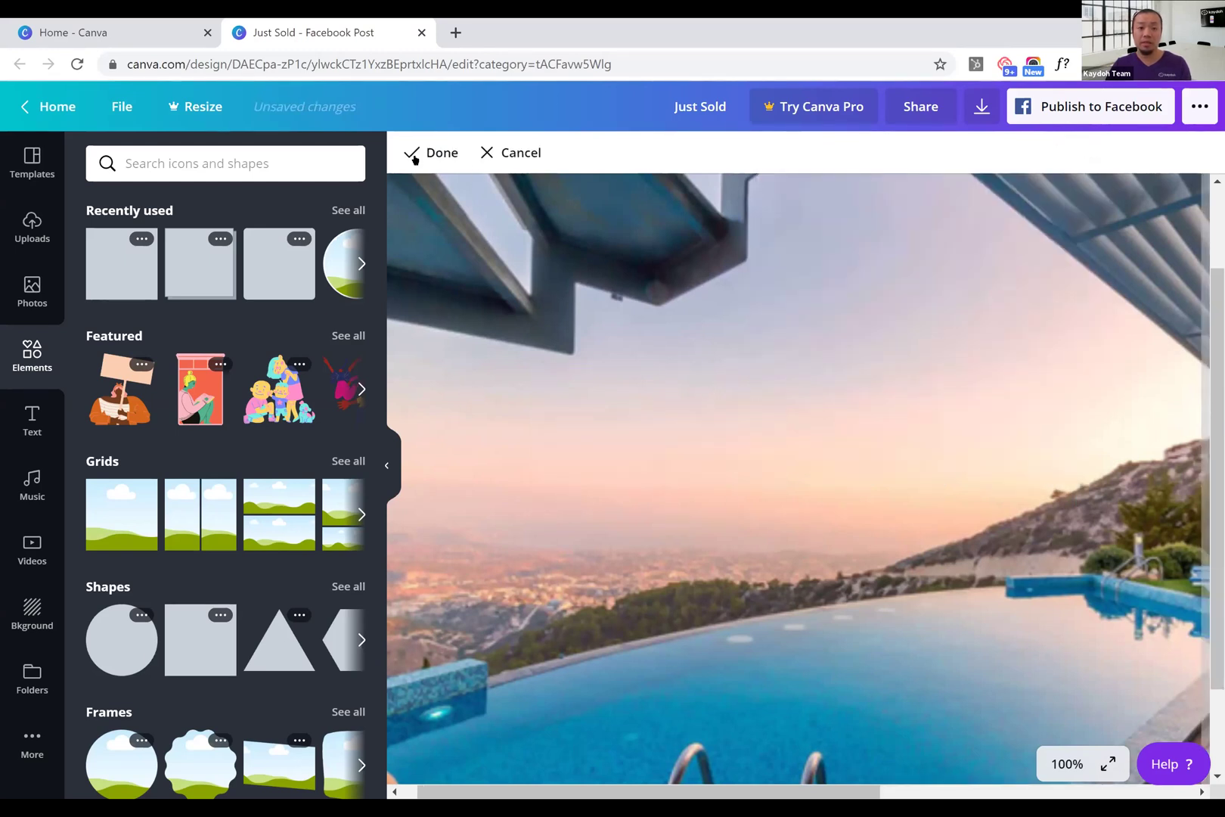
pyautogui.click(490, 152)
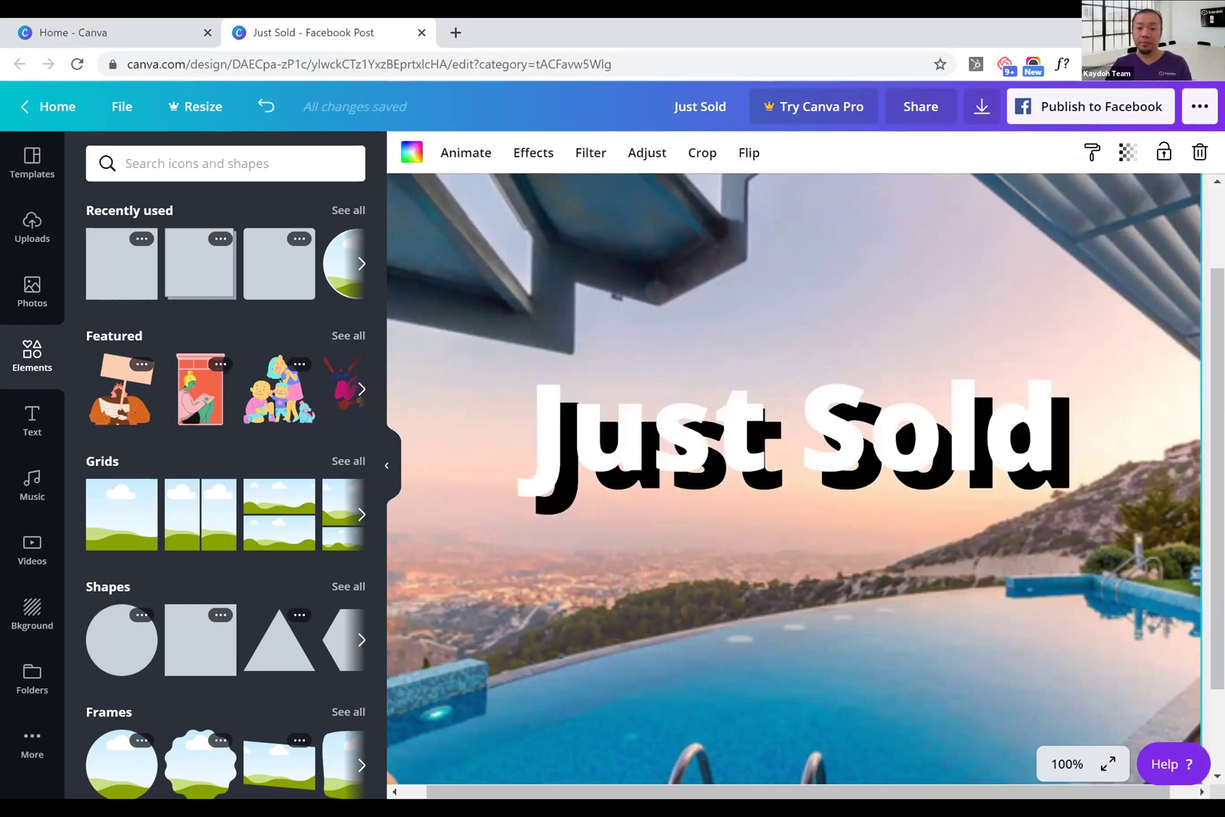
pyautogui.click(844, 444)
pyautogui.click(844, 437)
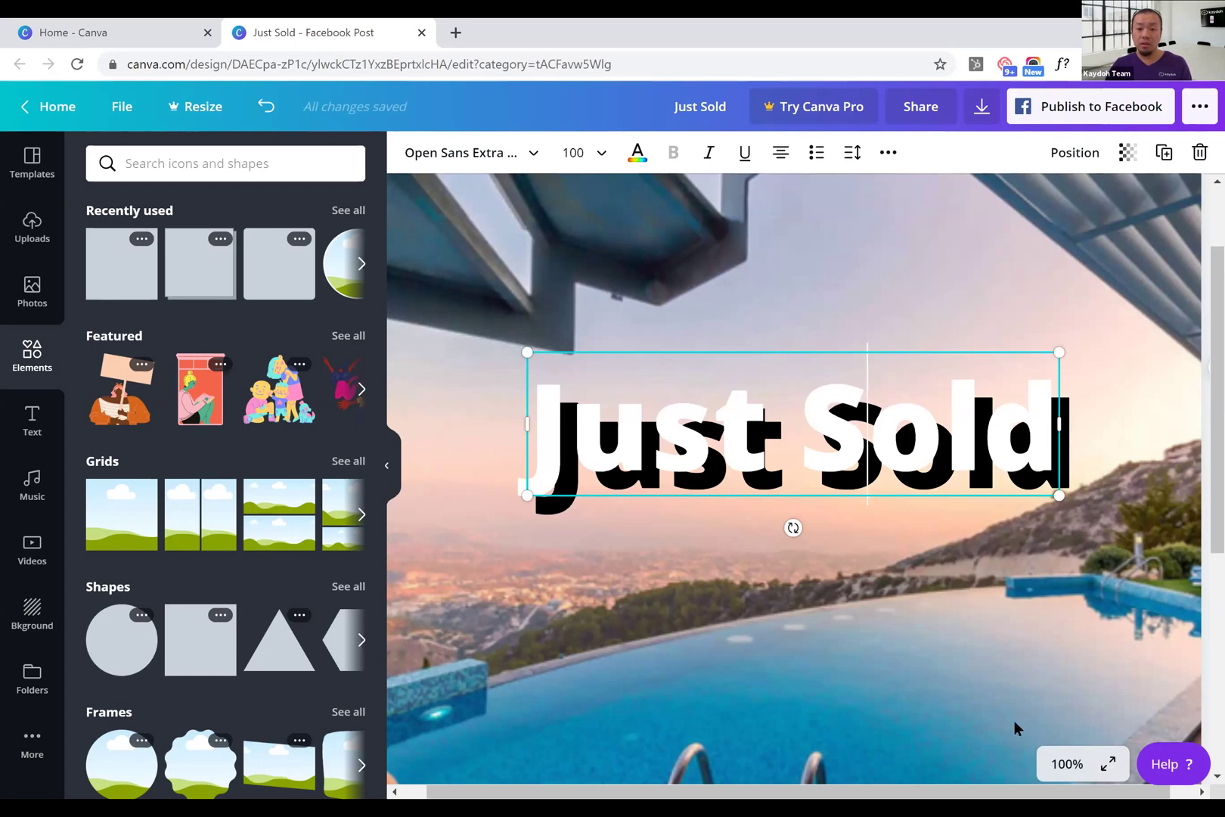
pyautogui.click(1106, 765)
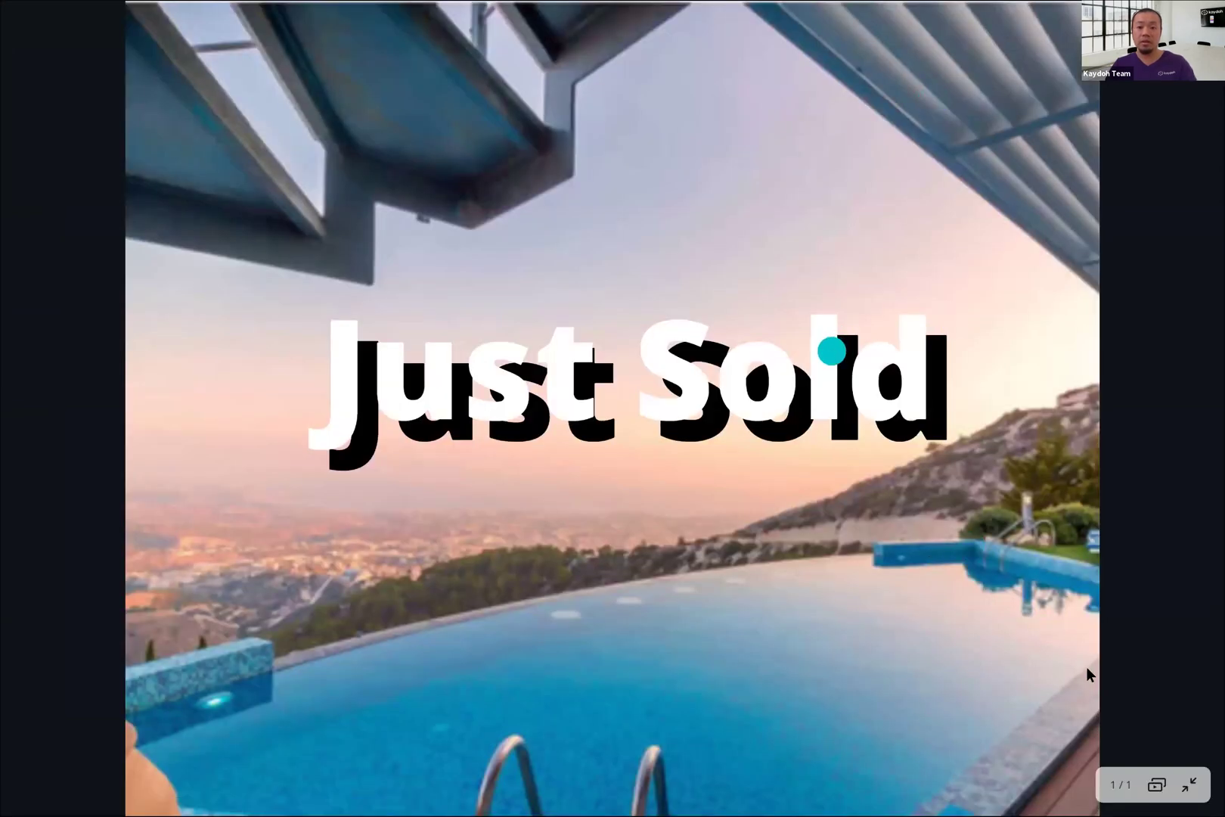
pyautogui.click(1184, 786)
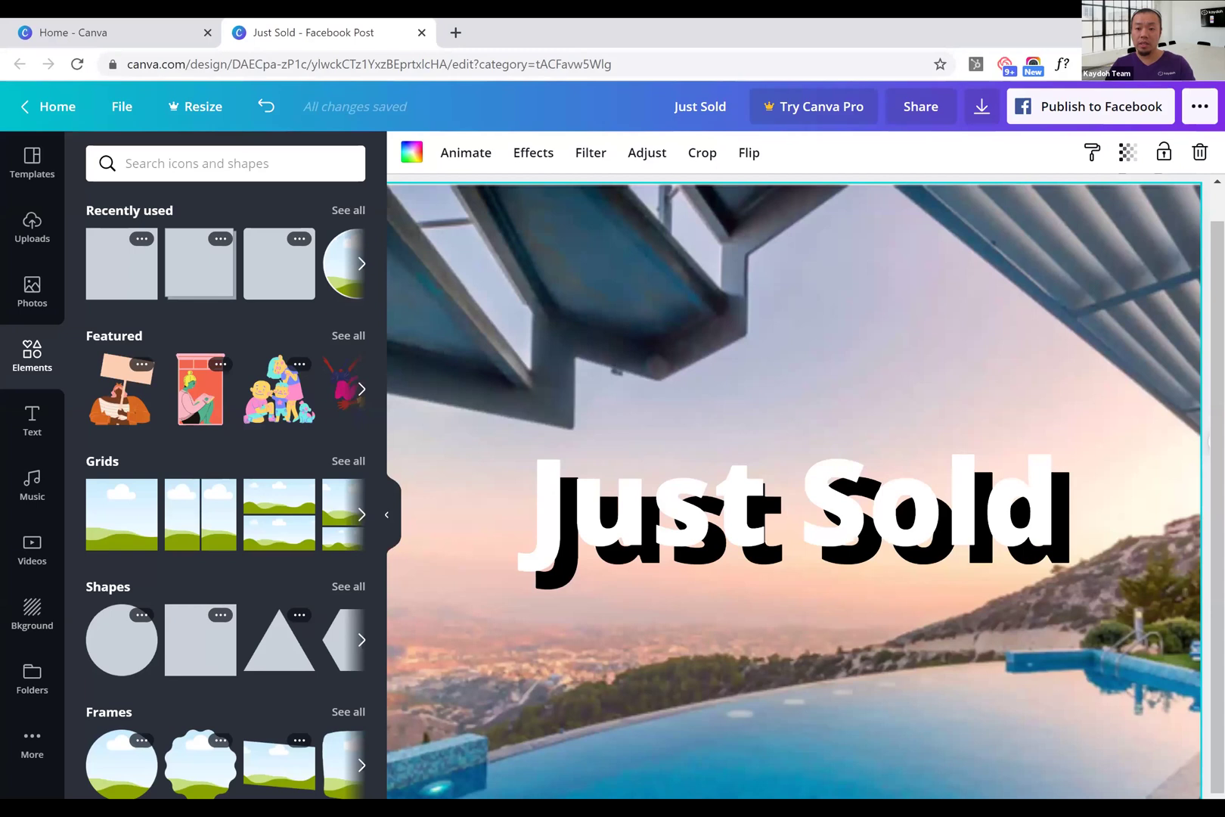
# Zoom to 75% and drag the white Just Sold text up onto the centre guides
pyautogui.scroll(-3, 1074, 703)
pyautogui.click(1070, 763)
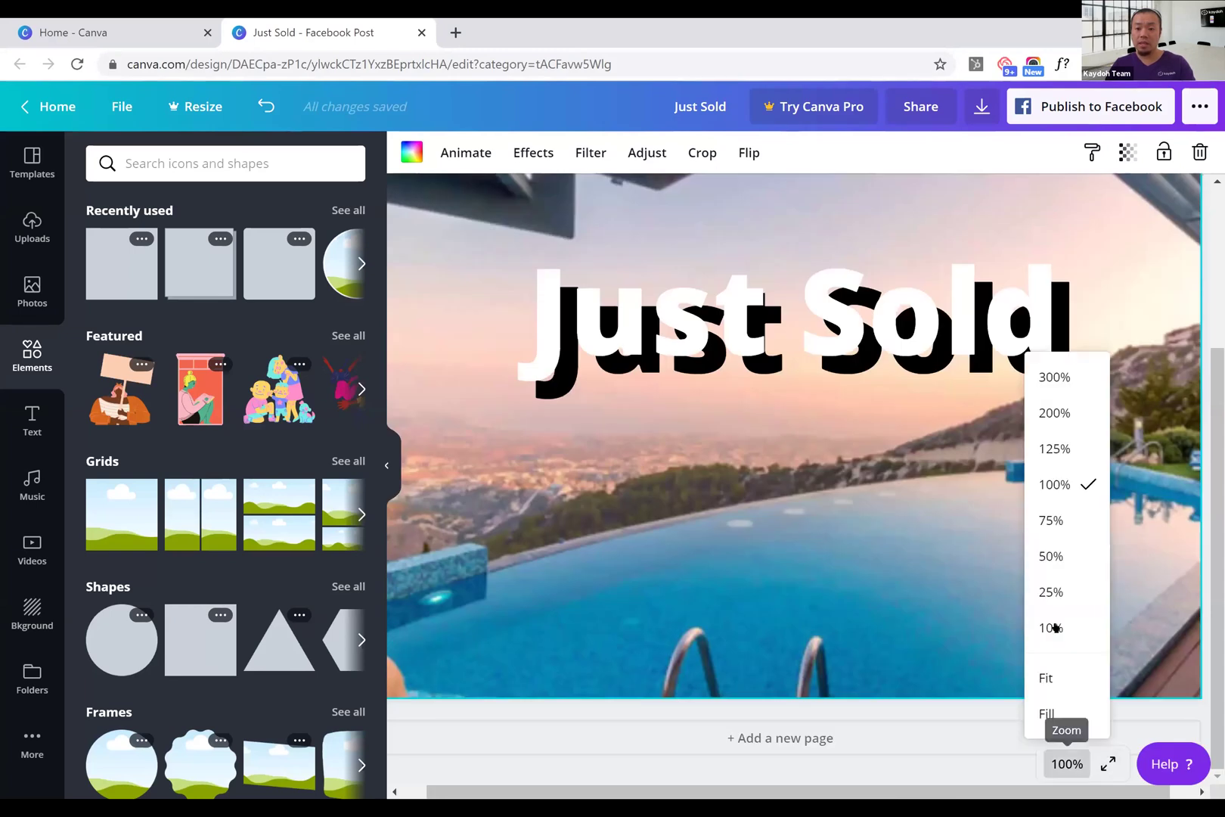
pyautogui.click(1062, 528)
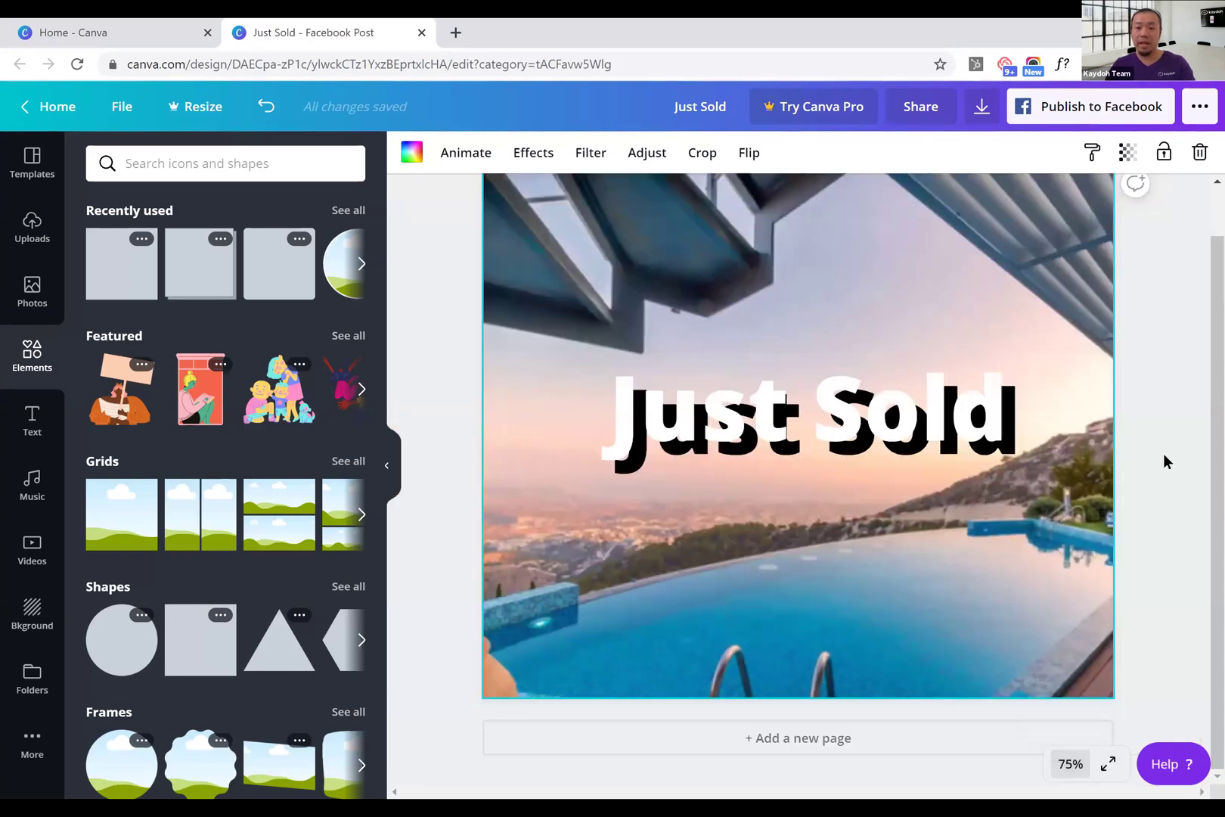
pyautogui.click(966, 431)
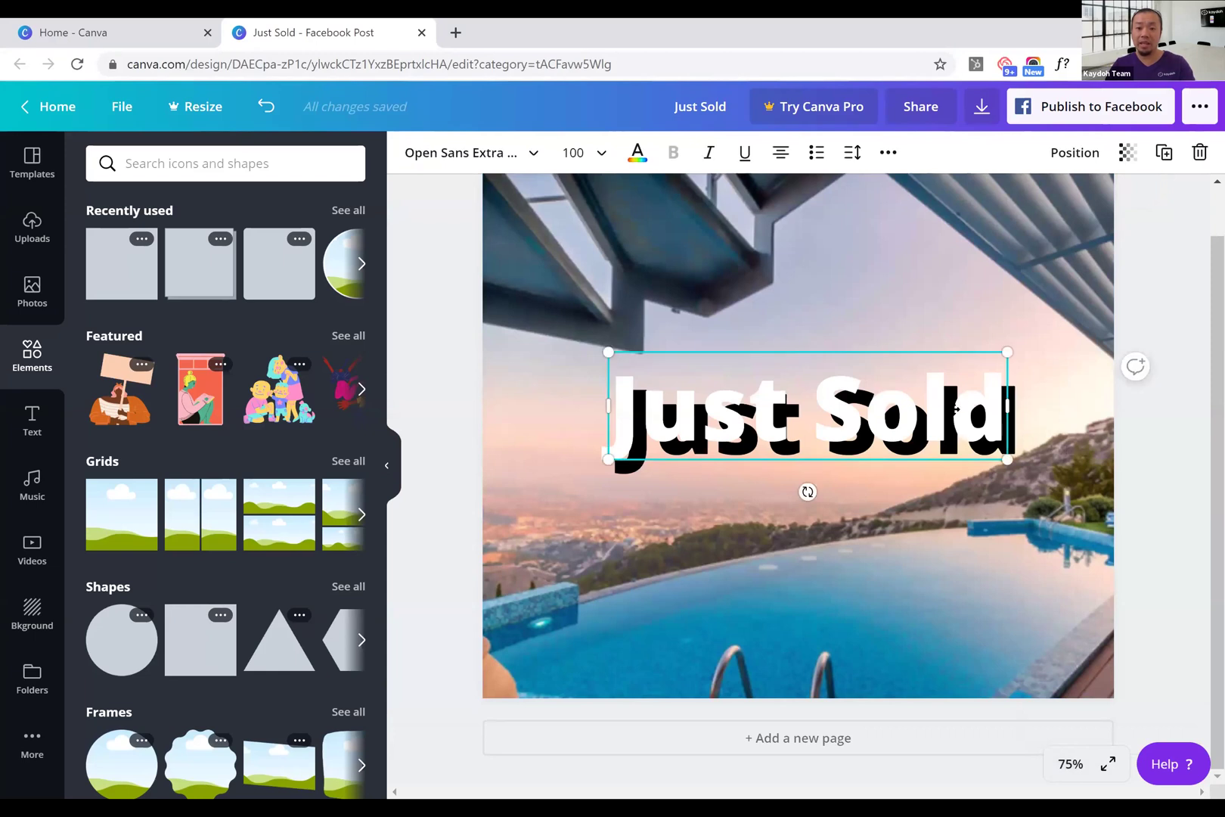
pyautogui.moveTo(966, 431)
pyautogui.mouseDown()
pyautogui.moveTo(969, 409)
pyautogui.moveTo(970, 434)
pyautogui.mouseUp()
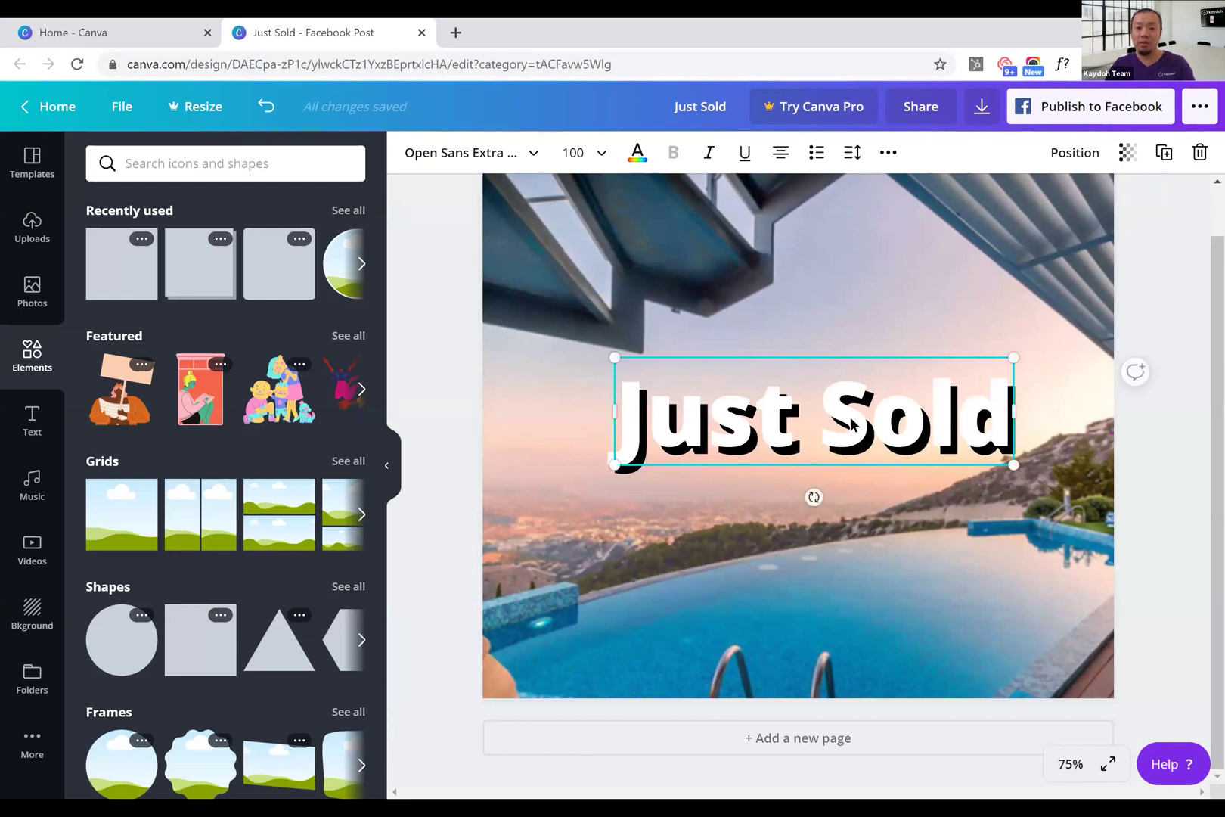
# Reorder the layers so the black Just Sold copy sits behind the nudged white text
pyautogui.click(1080, 166)
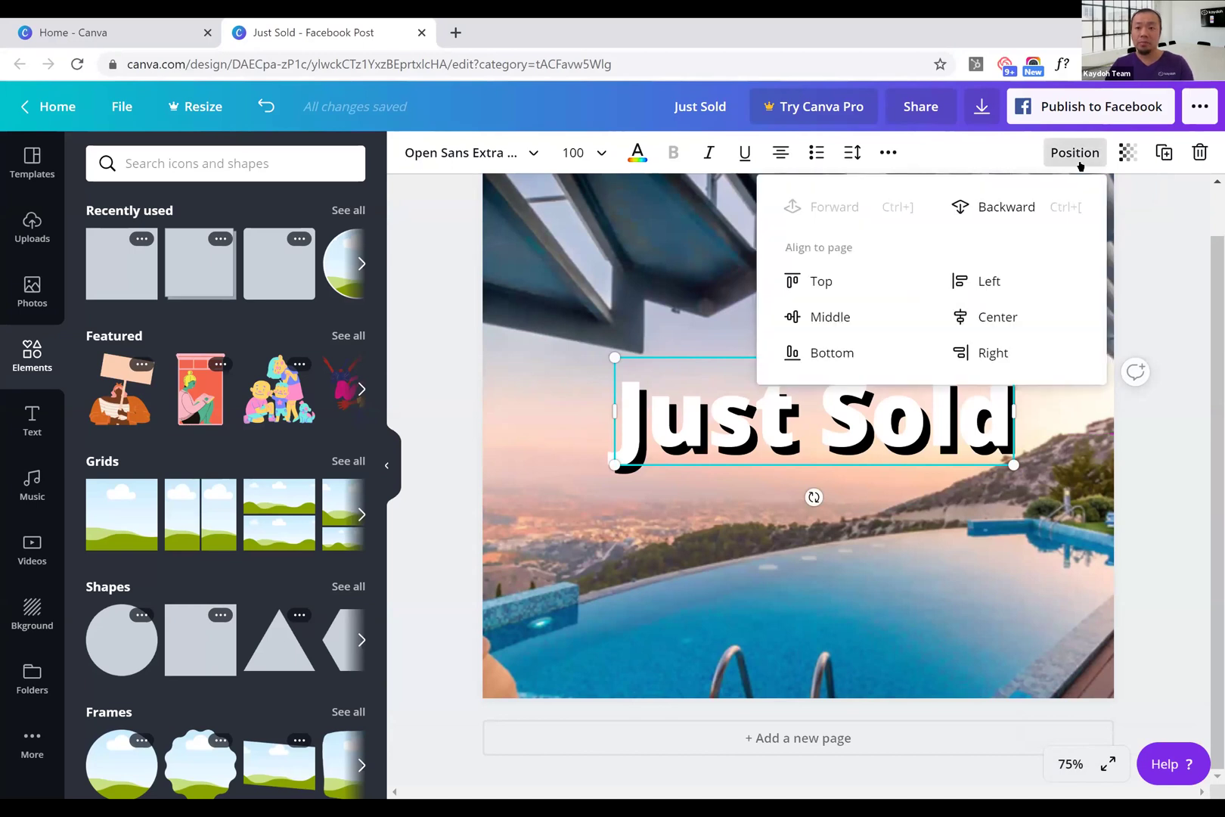
pyautogui.click(1006, 206)
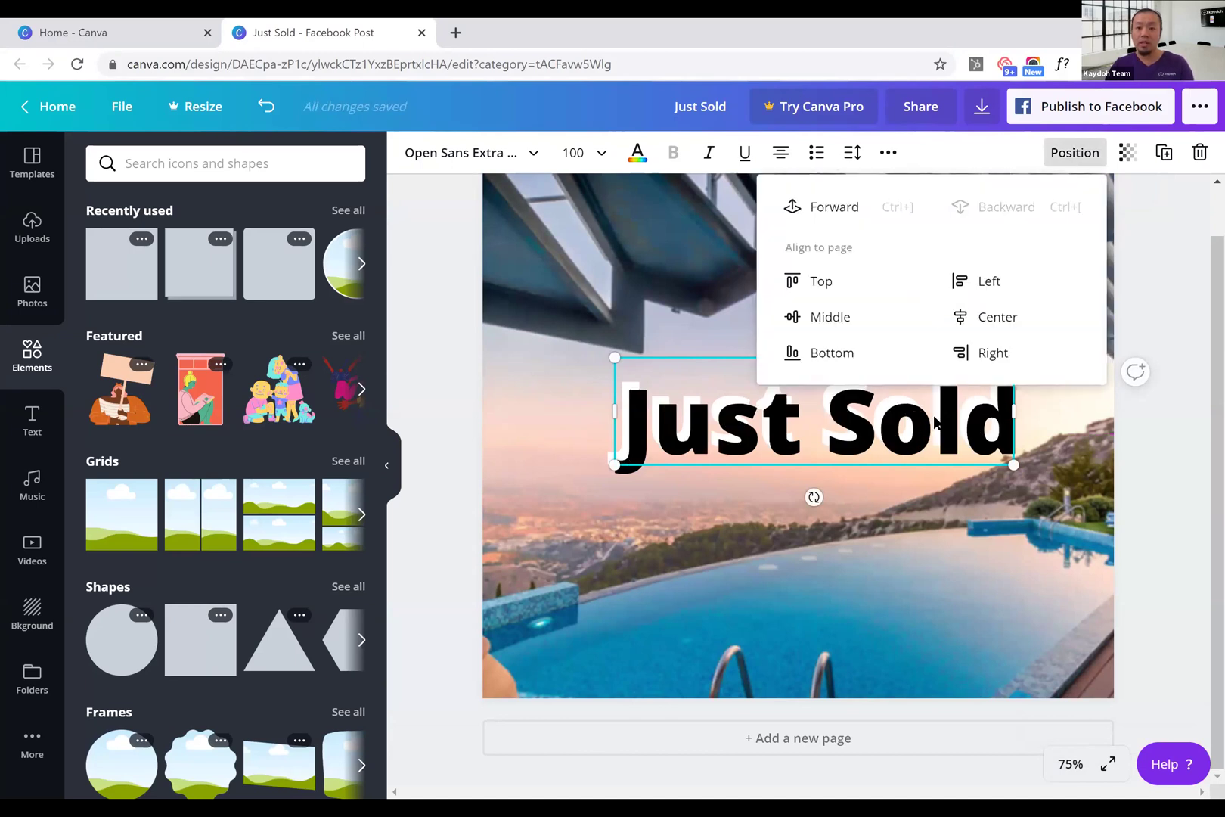
pyautogui.moveTo(759, 443); pyautogui.dragTo(767, 451)
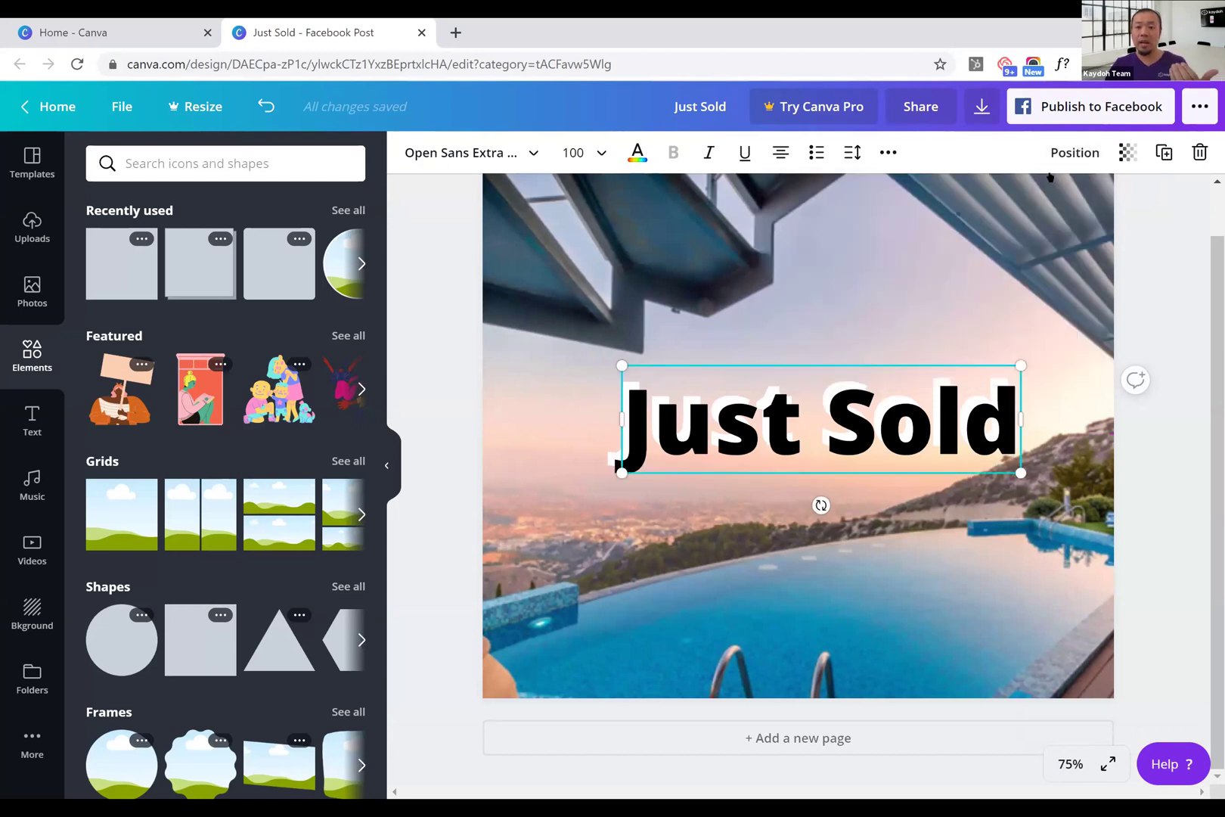
pyautogui.click(1070, 157)
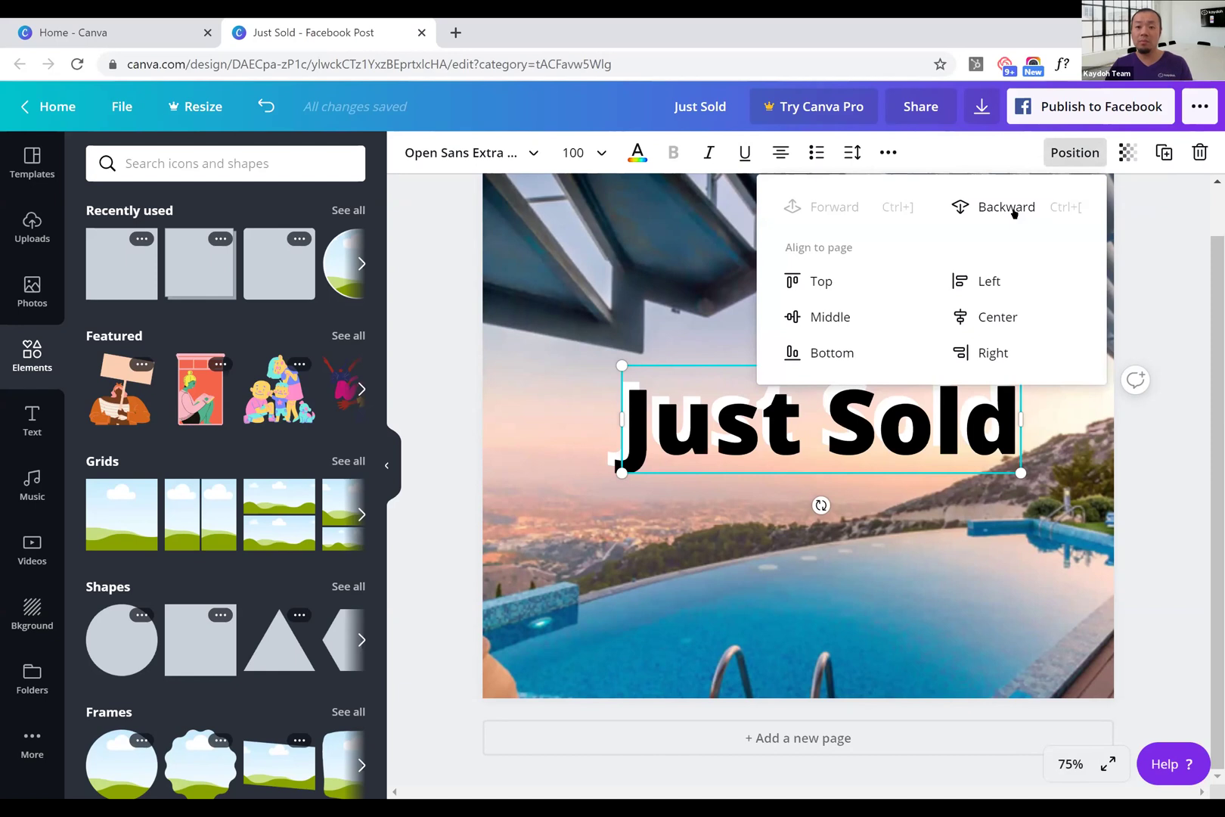
pyautogui.click(1038, 206)
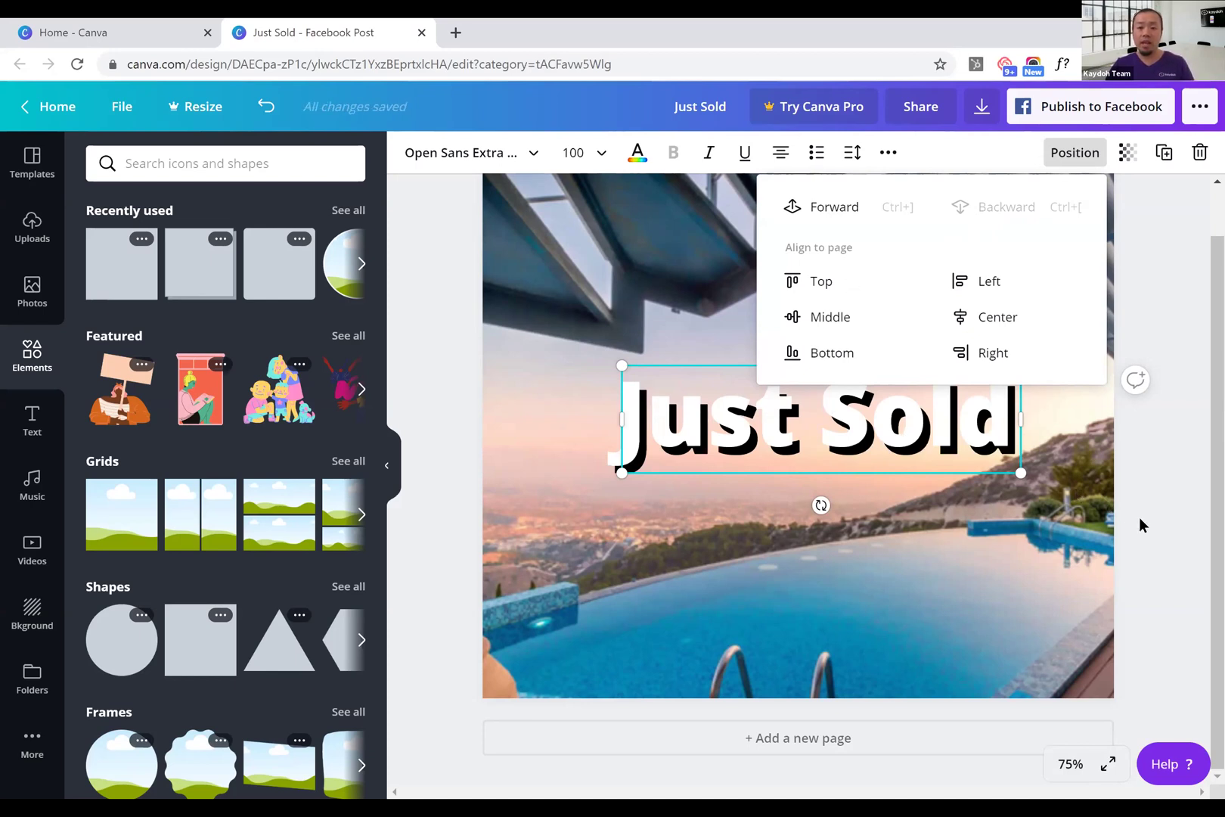
pyautogui.press('Escape')
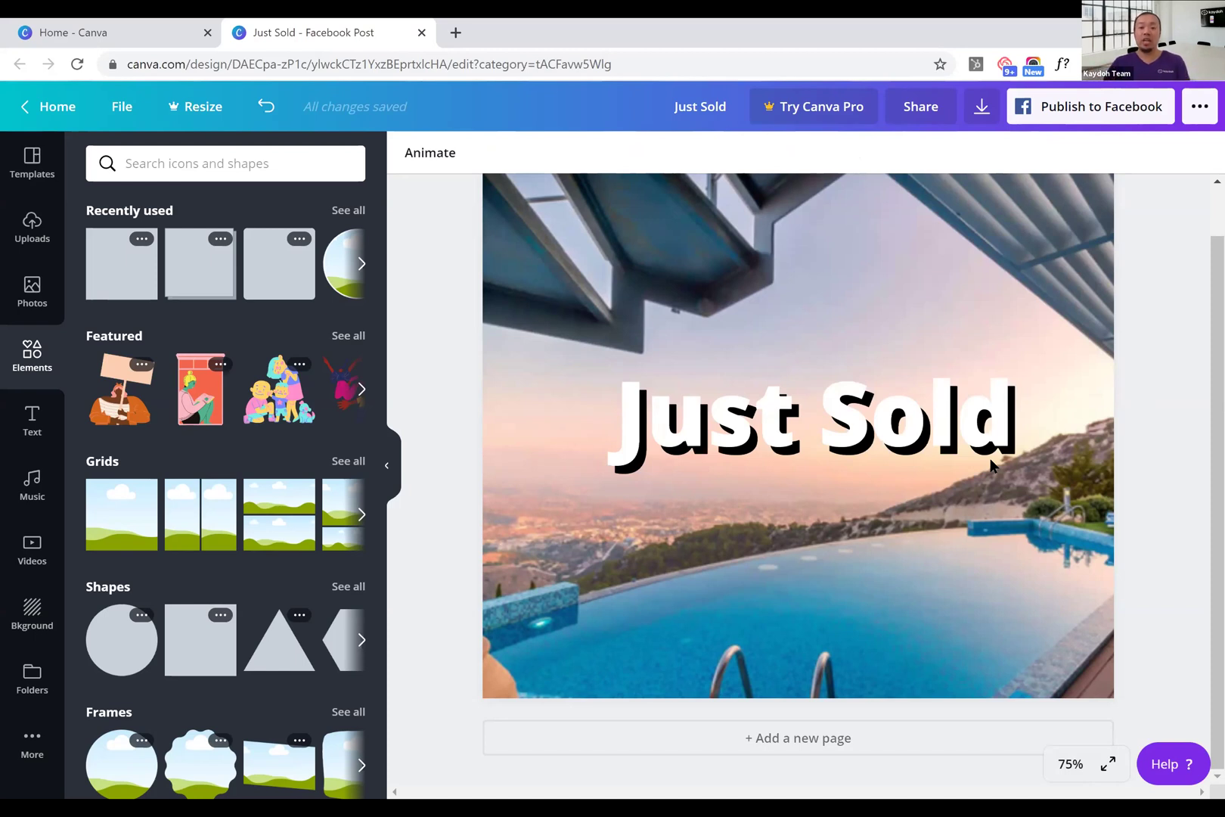
# Nudge the white Just Sold text a few pixels right and down from its shadow
pyautogui.click(767, 415)
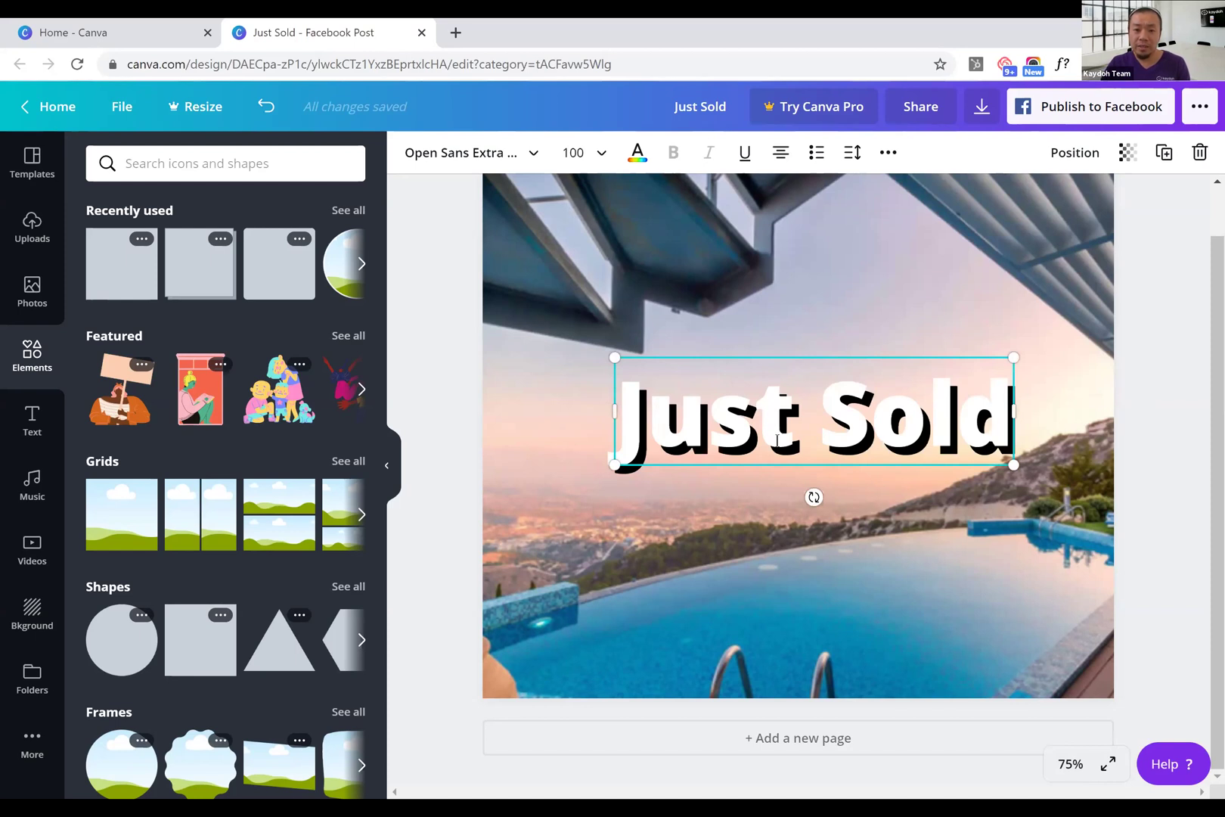
pyautogui.click(777, 440)
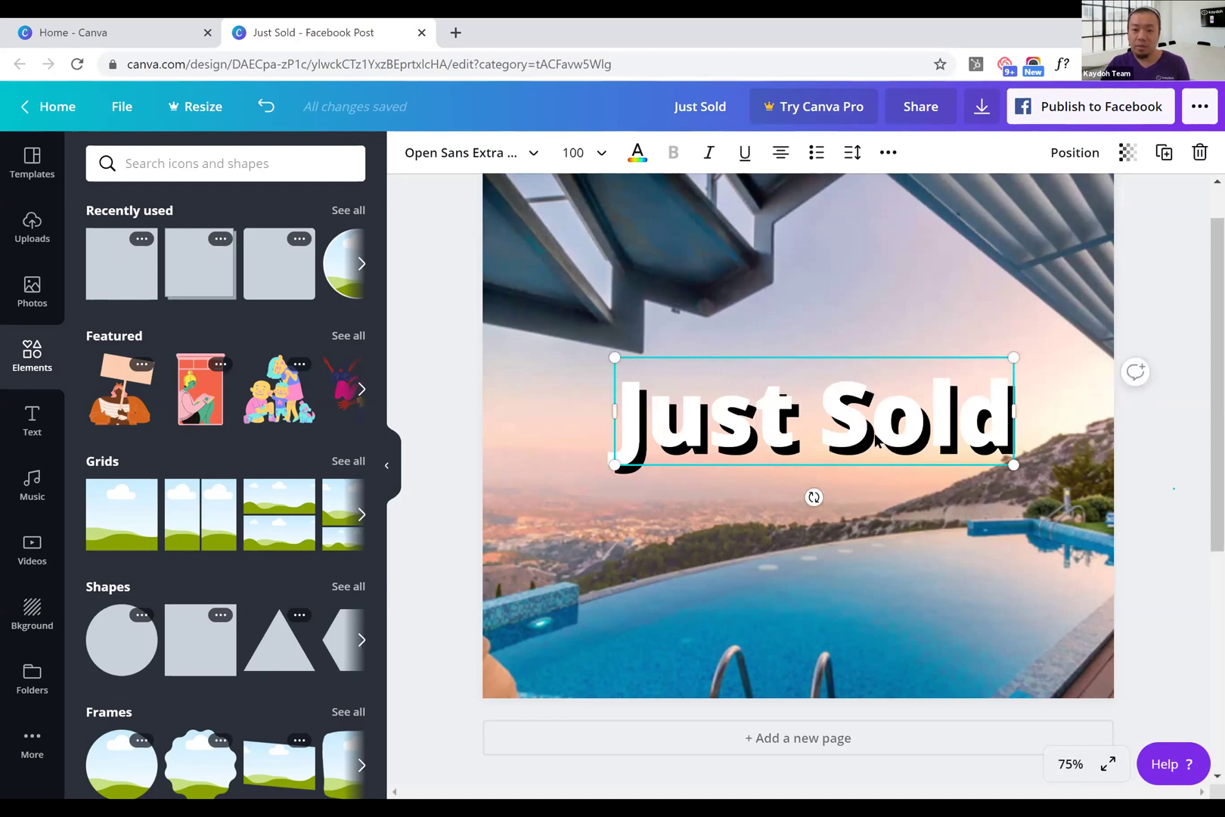
pyautogui.click(1168, 493)
pyautogui.click(836, 440)
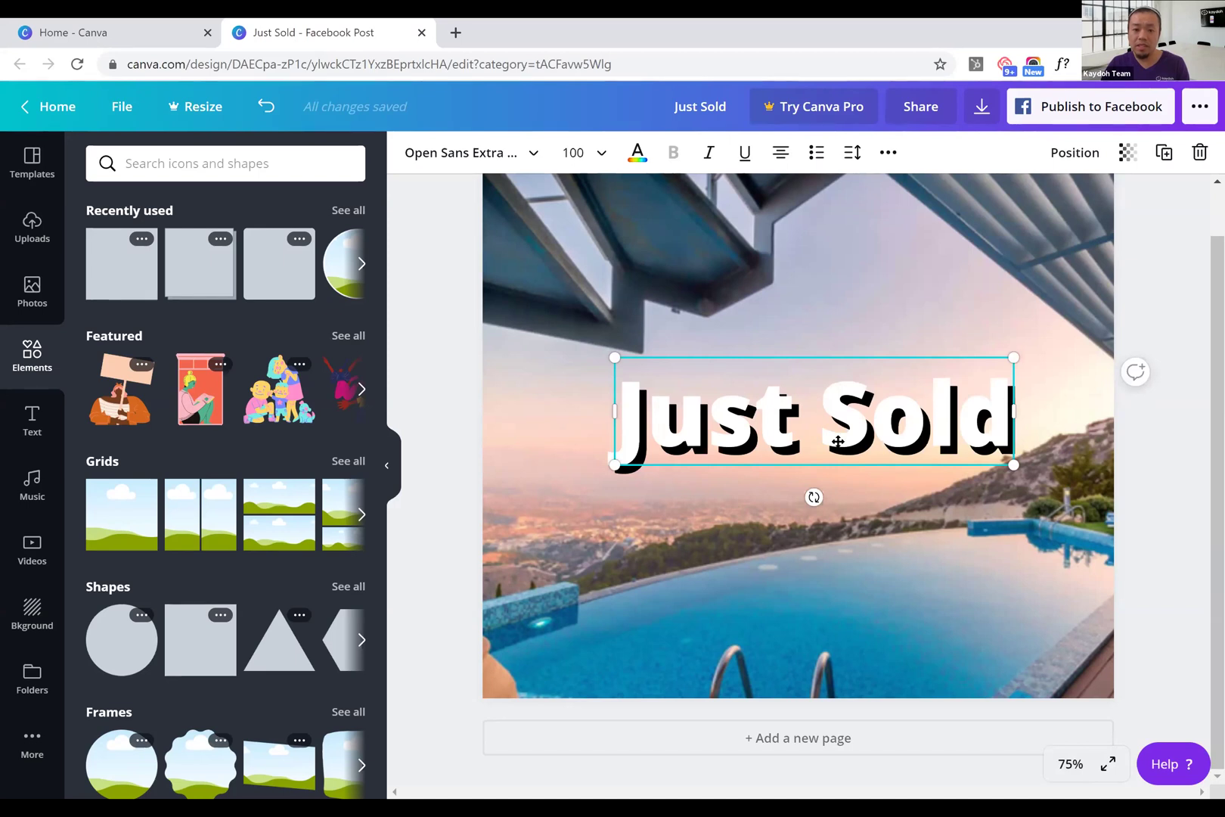
pyautogui.moveTo(828, 432); pyautogui.dragTo(829, 438)
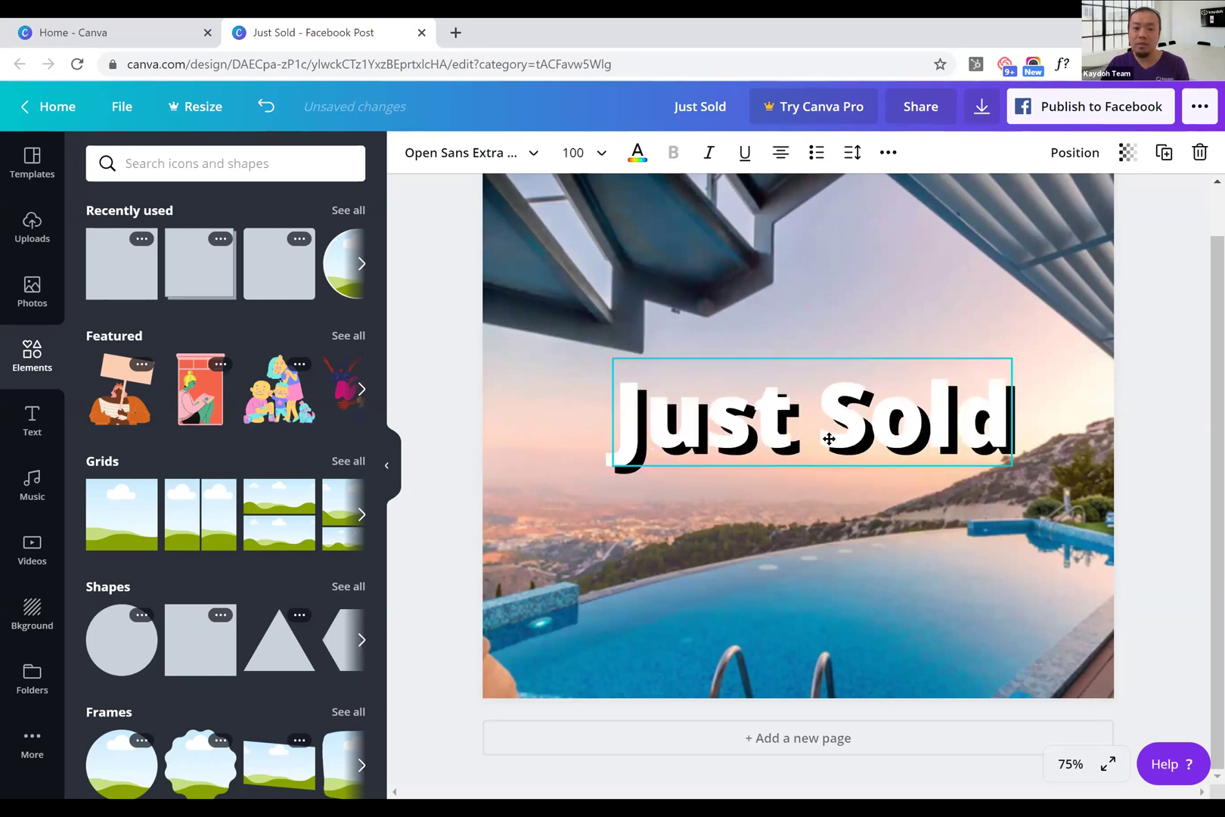
pyautogui.click(1152, 500)
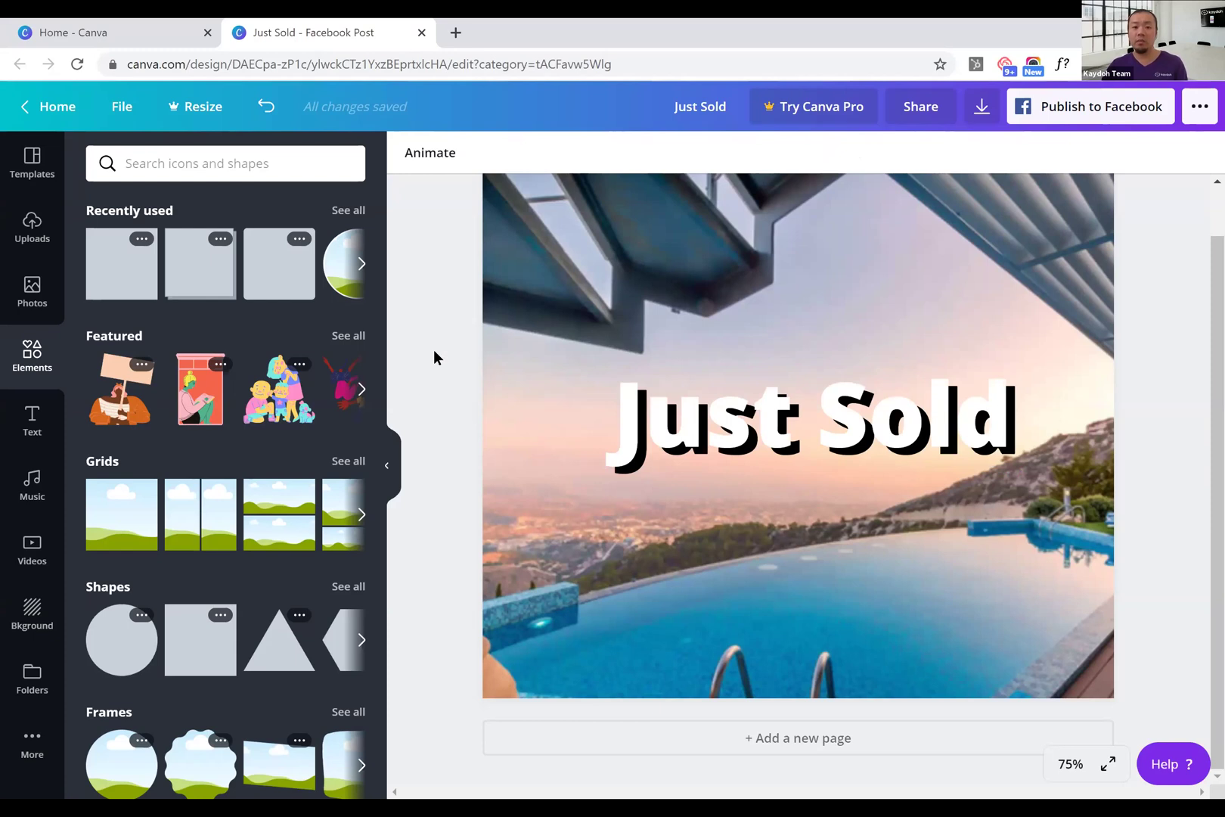
# Select both Just Sold text layers, recentre them on the page, and group them
pyautogui.moveTo(435, 353); pyautogui.dragTo(1139, 511)
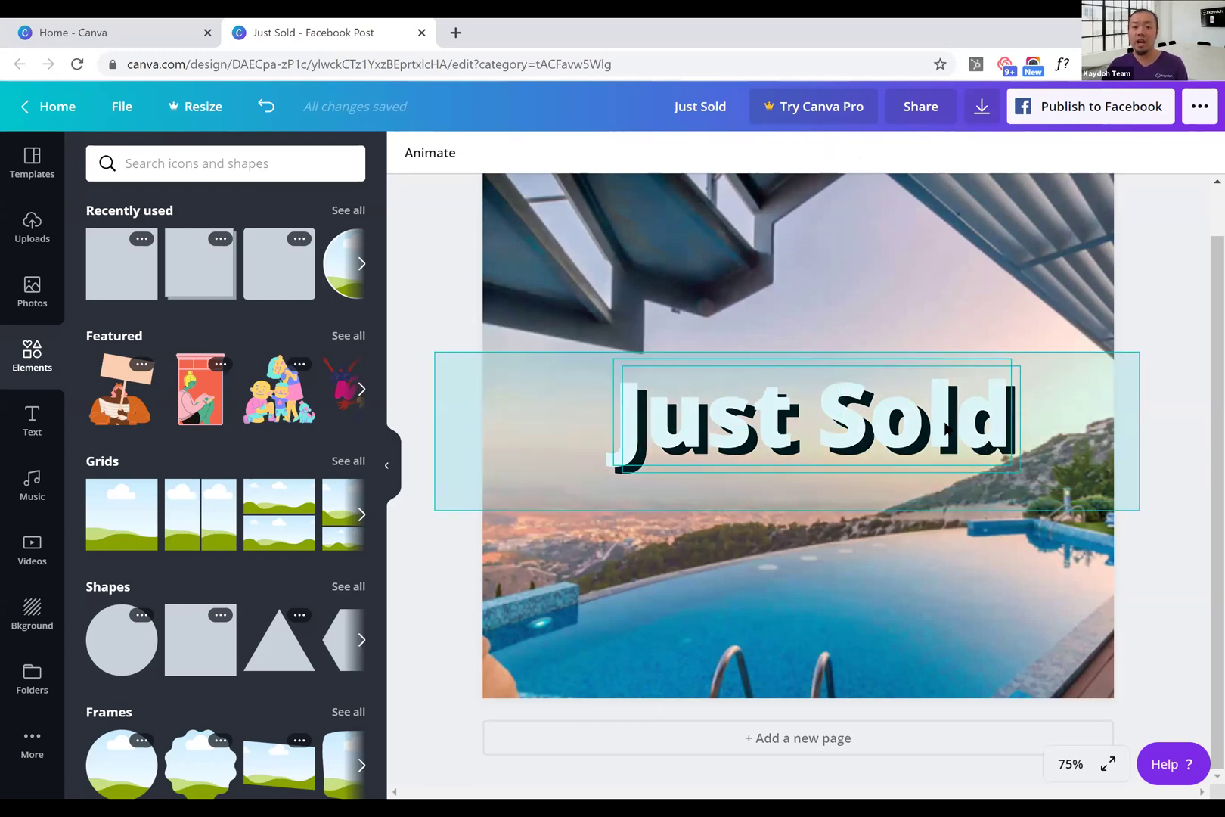
pyautogui.click(907, 418)
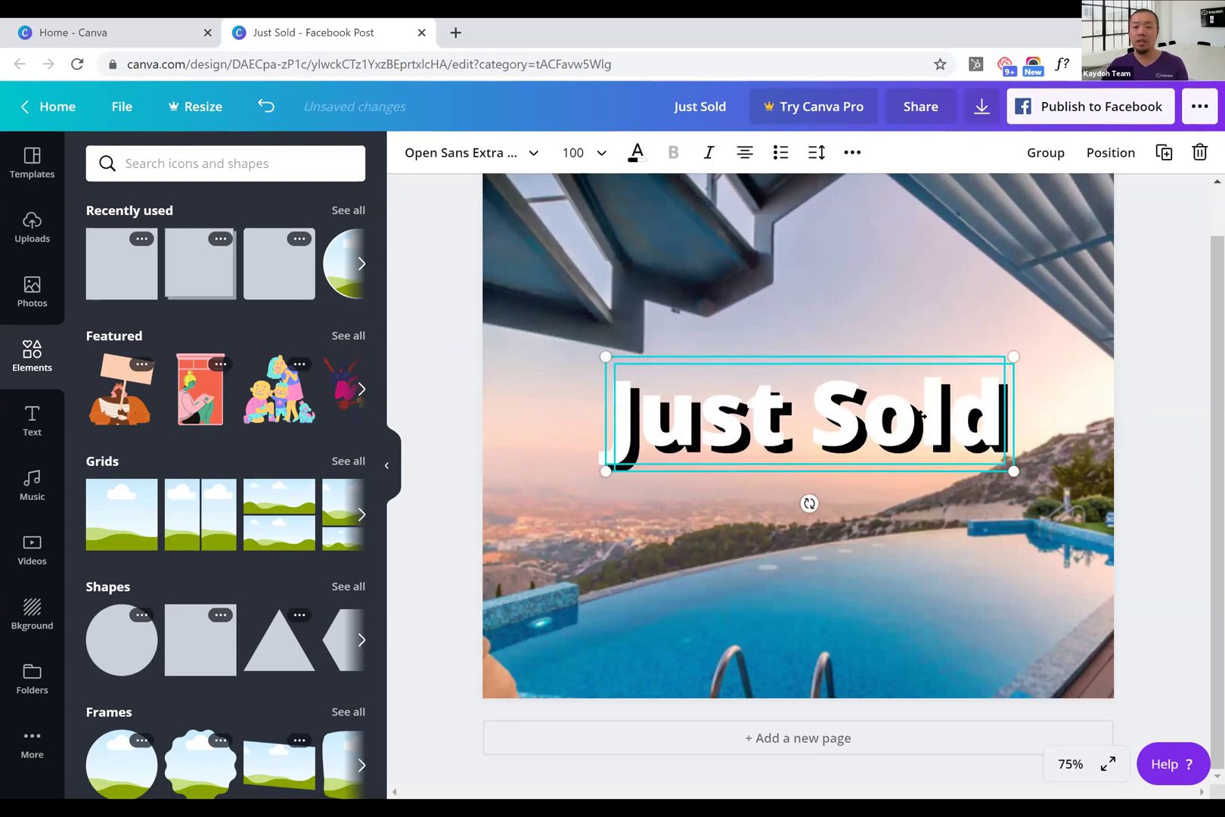
pyautogui.moveTo(921, 415); pyautogui.dragTo(932, 421)
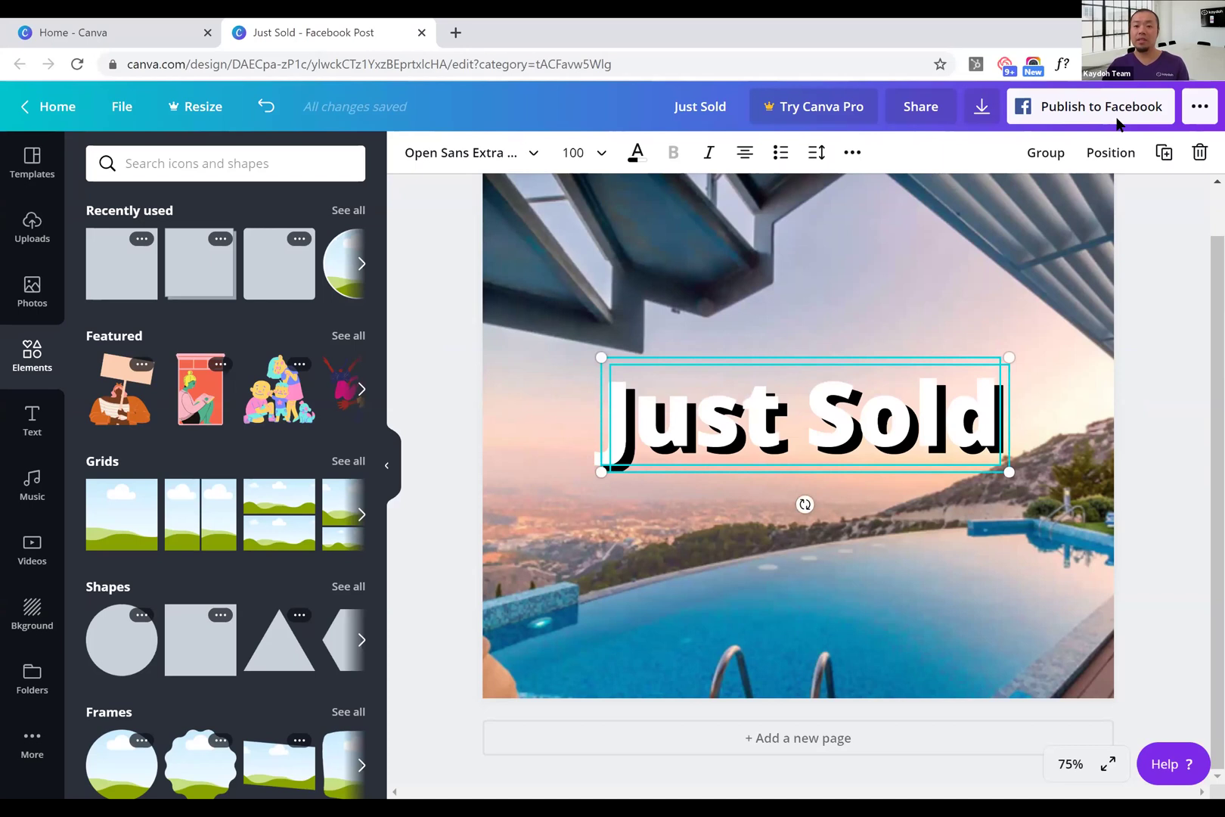
pyautogui.click(1047, 154)
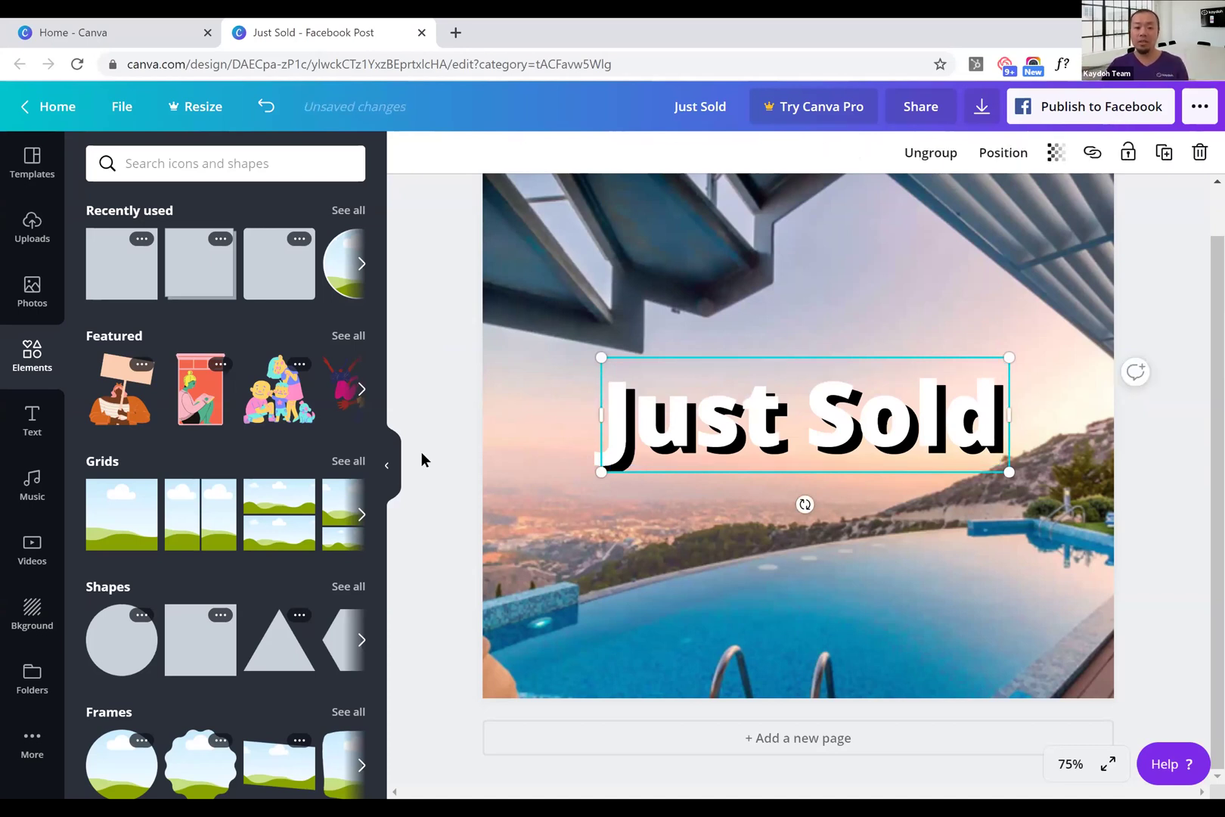
pyautogui.click(793, 312)
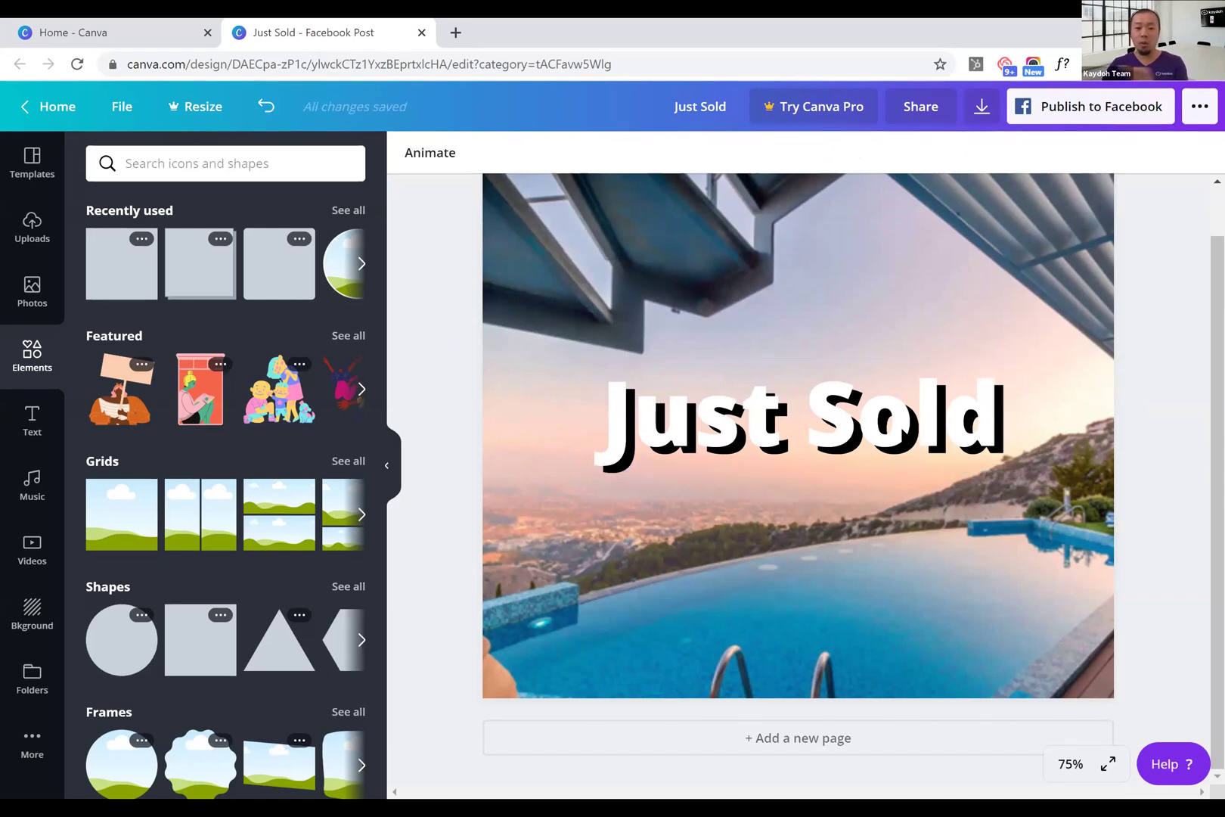
pyautogui.click(891, 461)
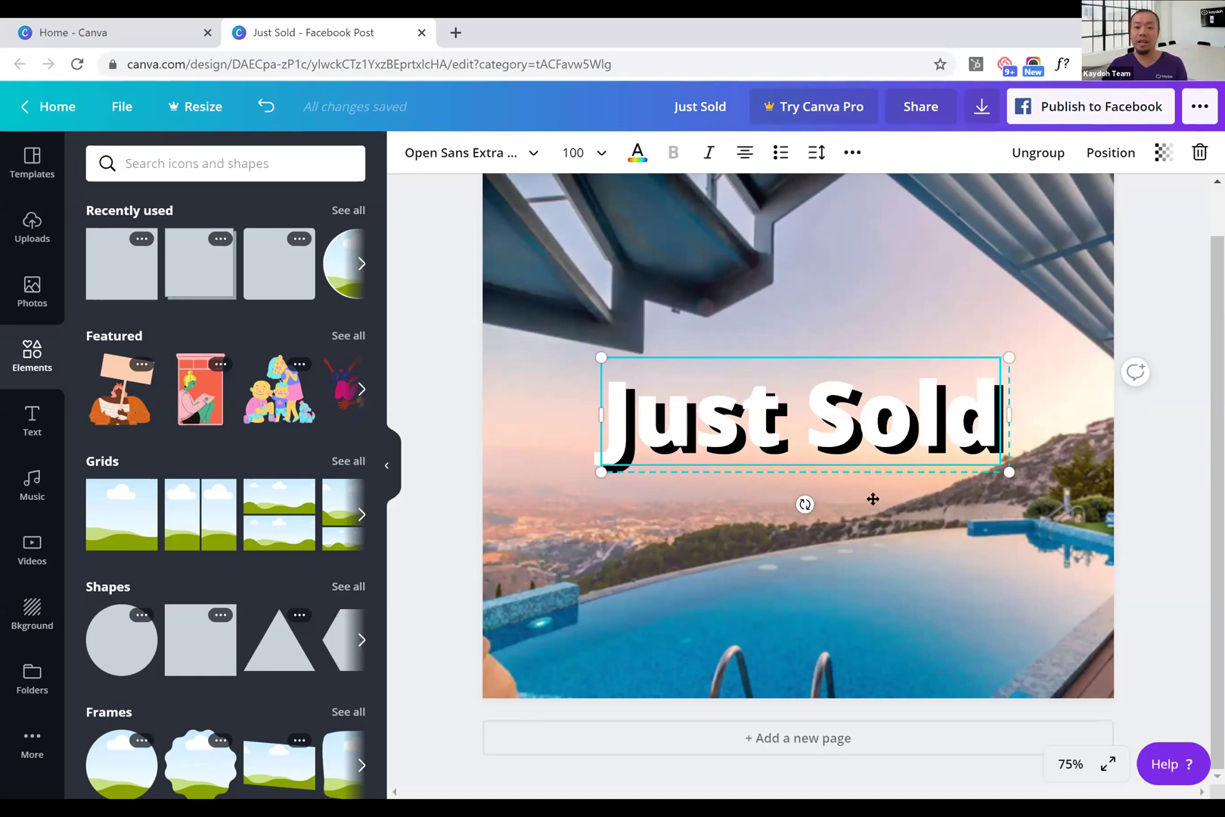
# Nudge the grouped Just Sold text upward, undoing a trial -77° rotation to keep it level
pyautogui.moveTo(907, 452); pyautogui.dragTo(900, 418)
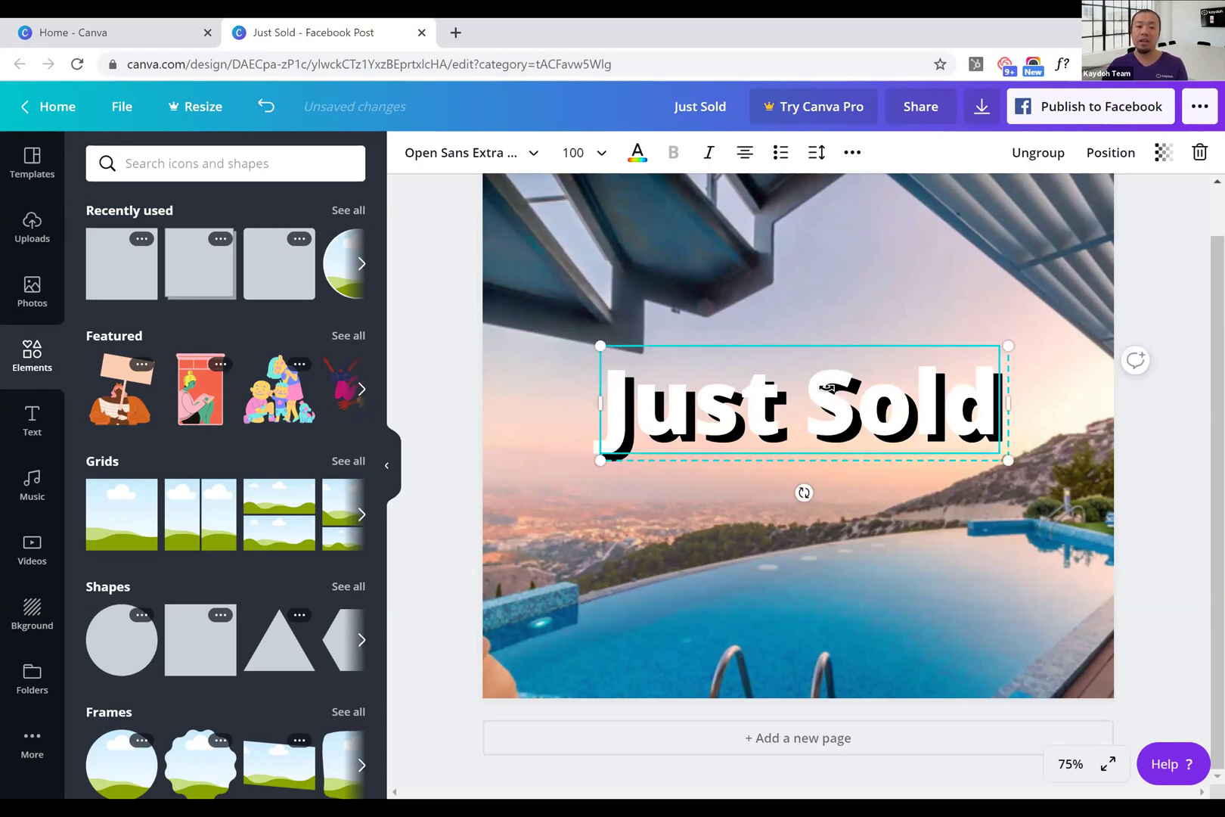
pyautogui.moveTo(804, 492); pyautogui.dragTo(892, 423)
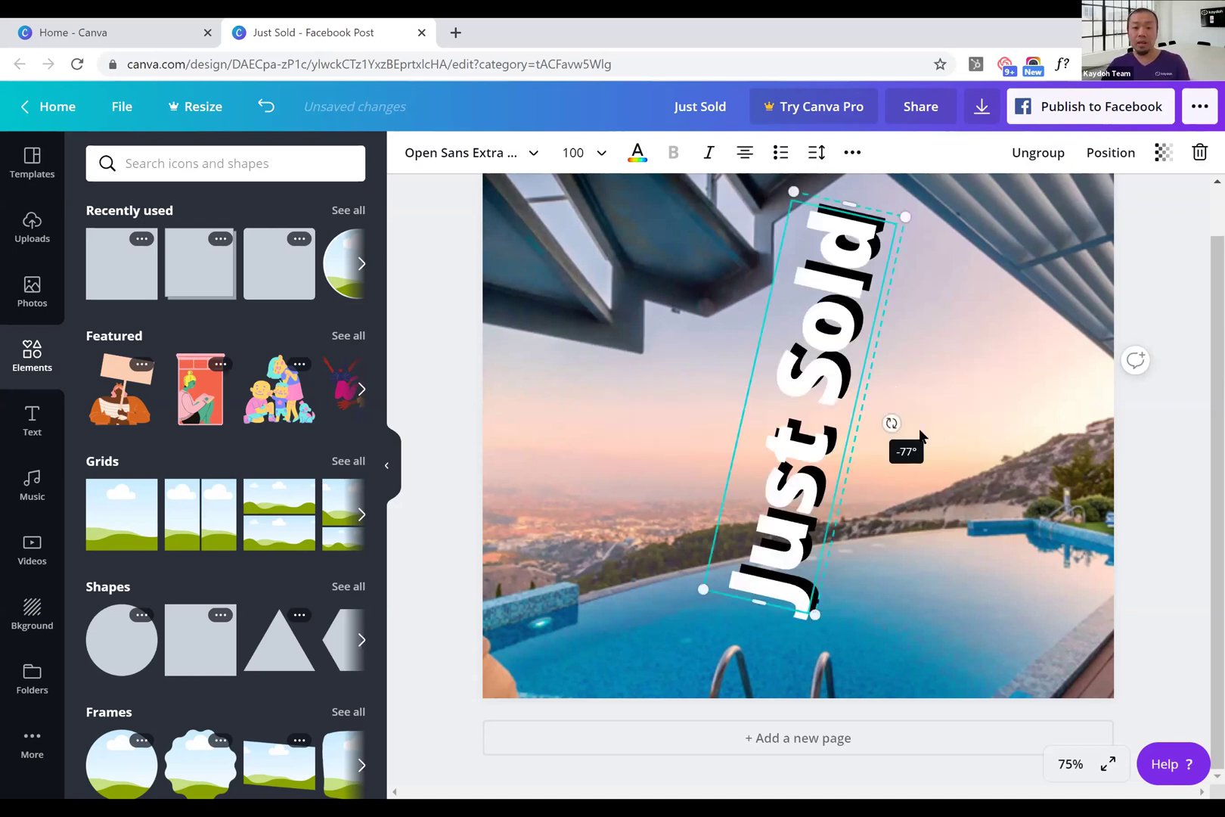
pyautogui.hotkey('ctrl', 'z')
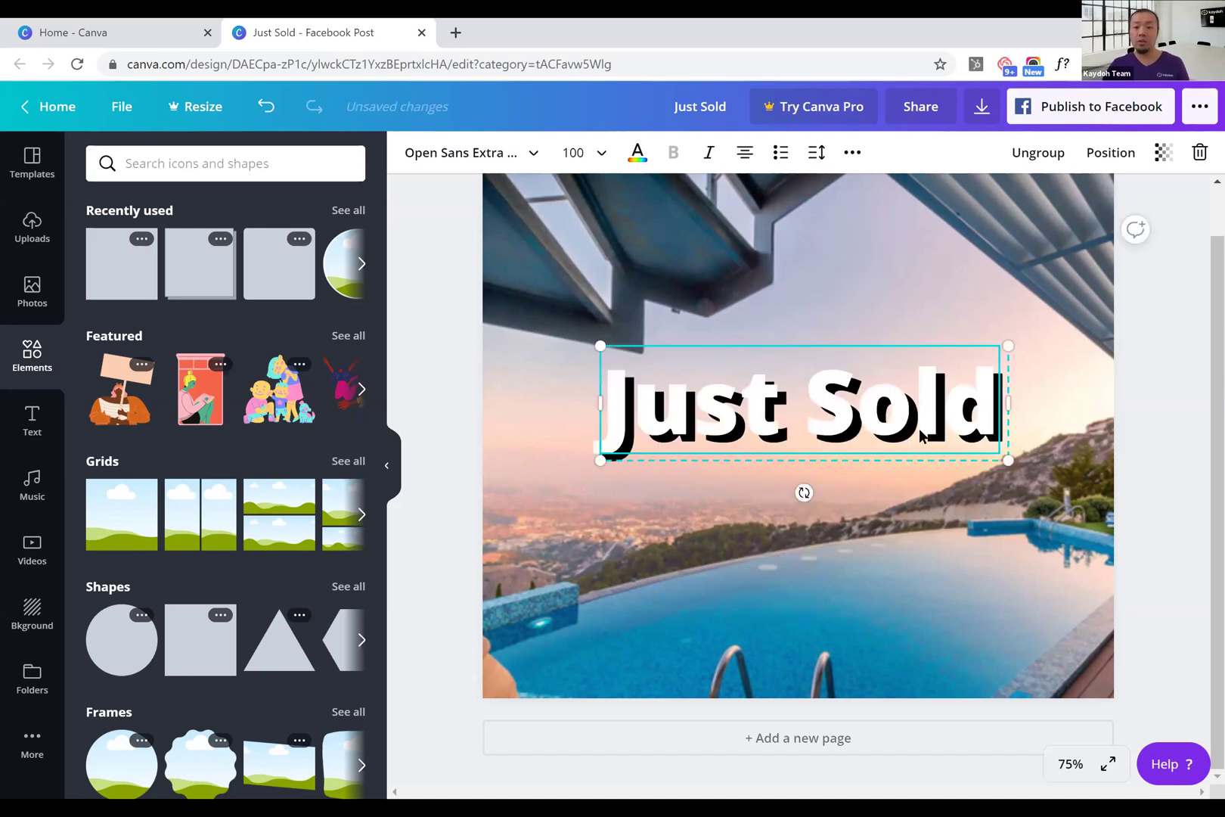
pyautogui.click(1181, 421)
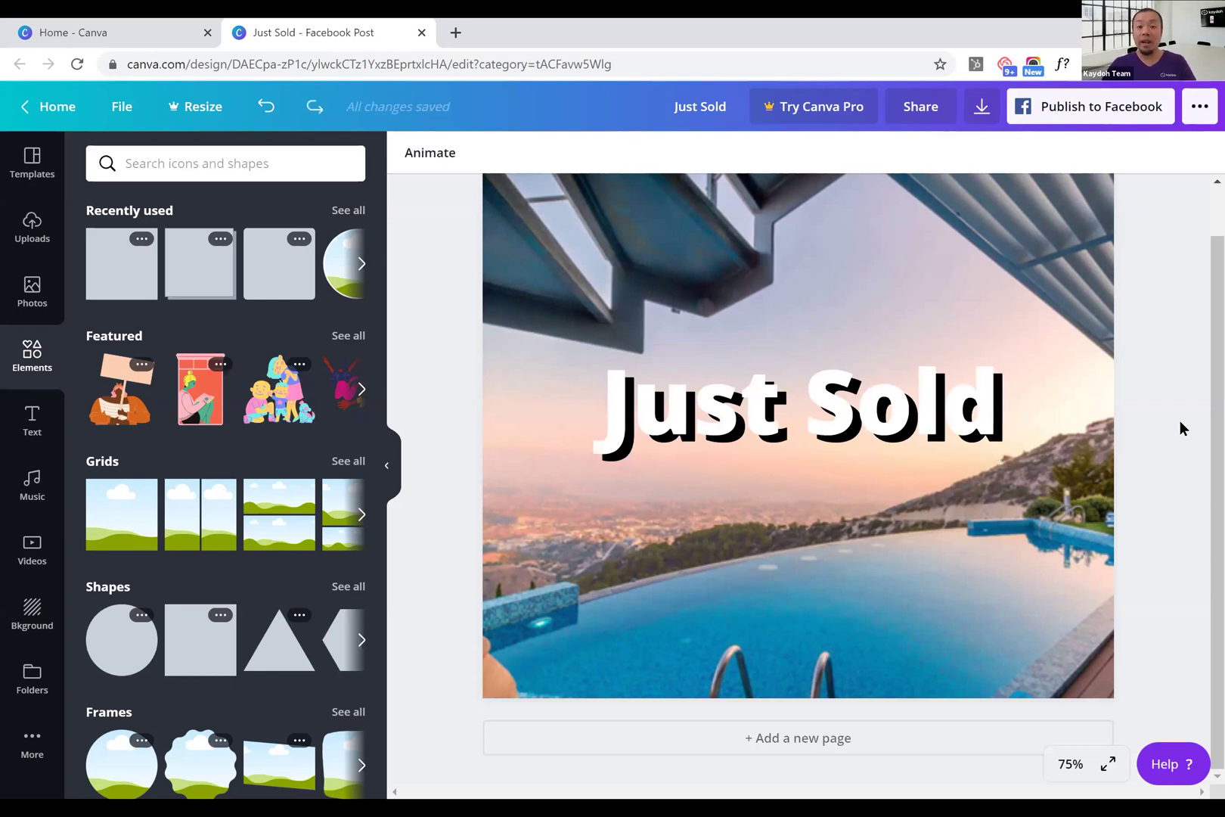